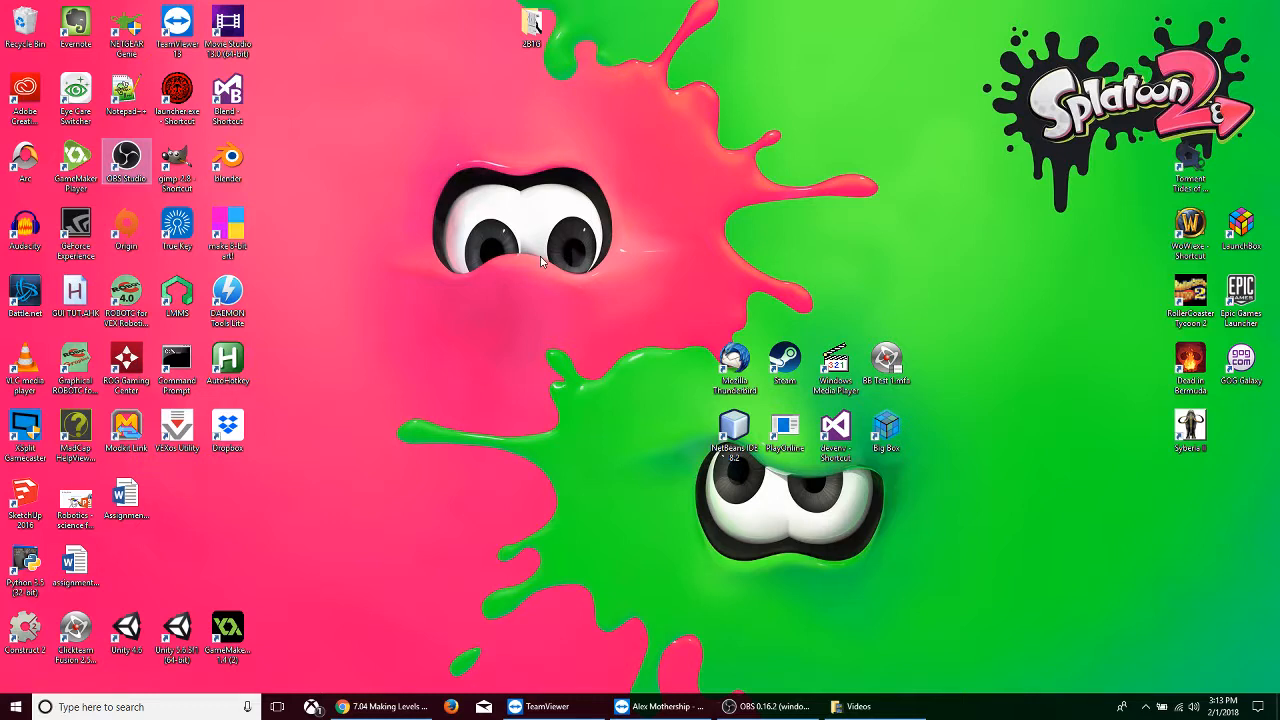
Launch Unity 5.6.3f1 and create a new 3D project named "Level test"
click(509, 266)
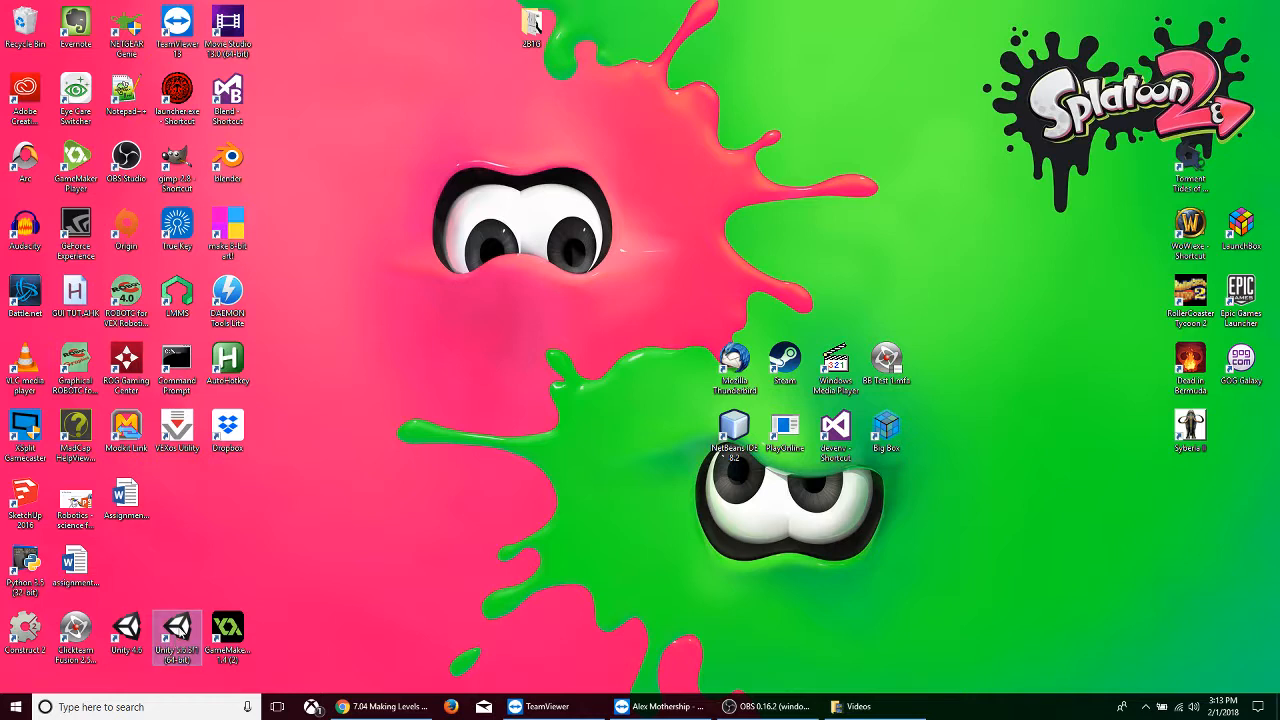
double_click(178, 632)
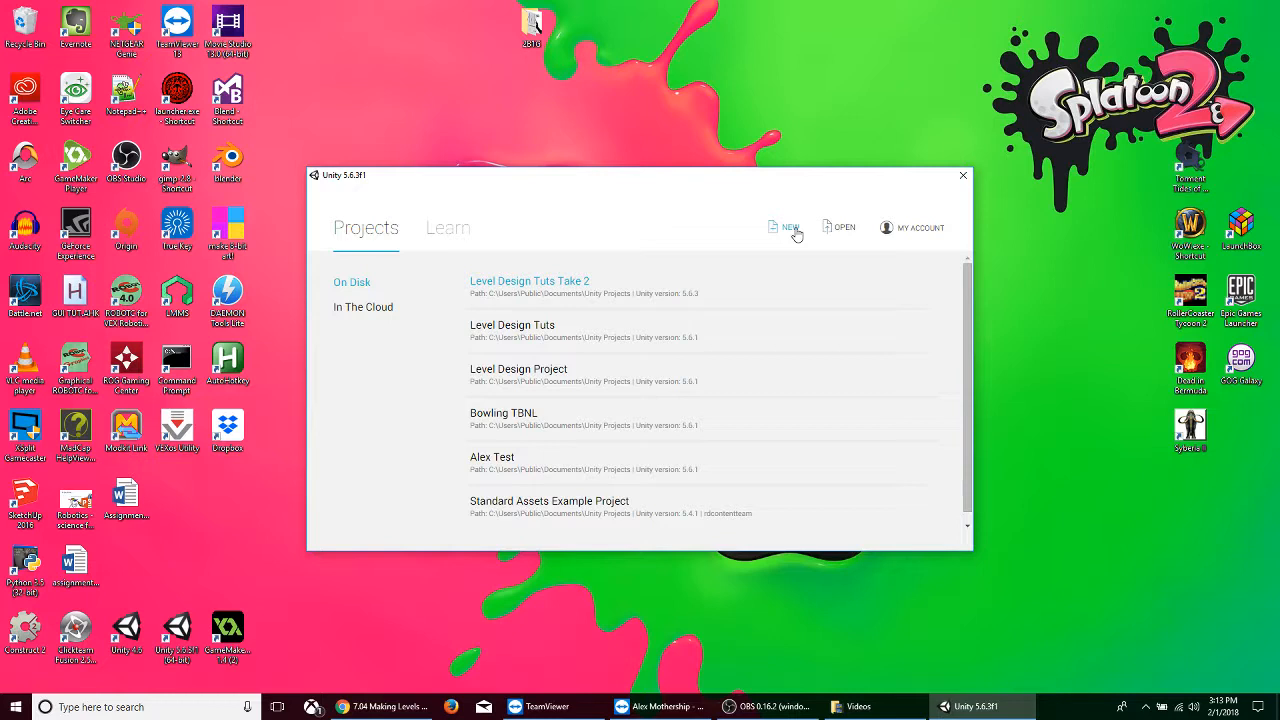
click(790, 229)
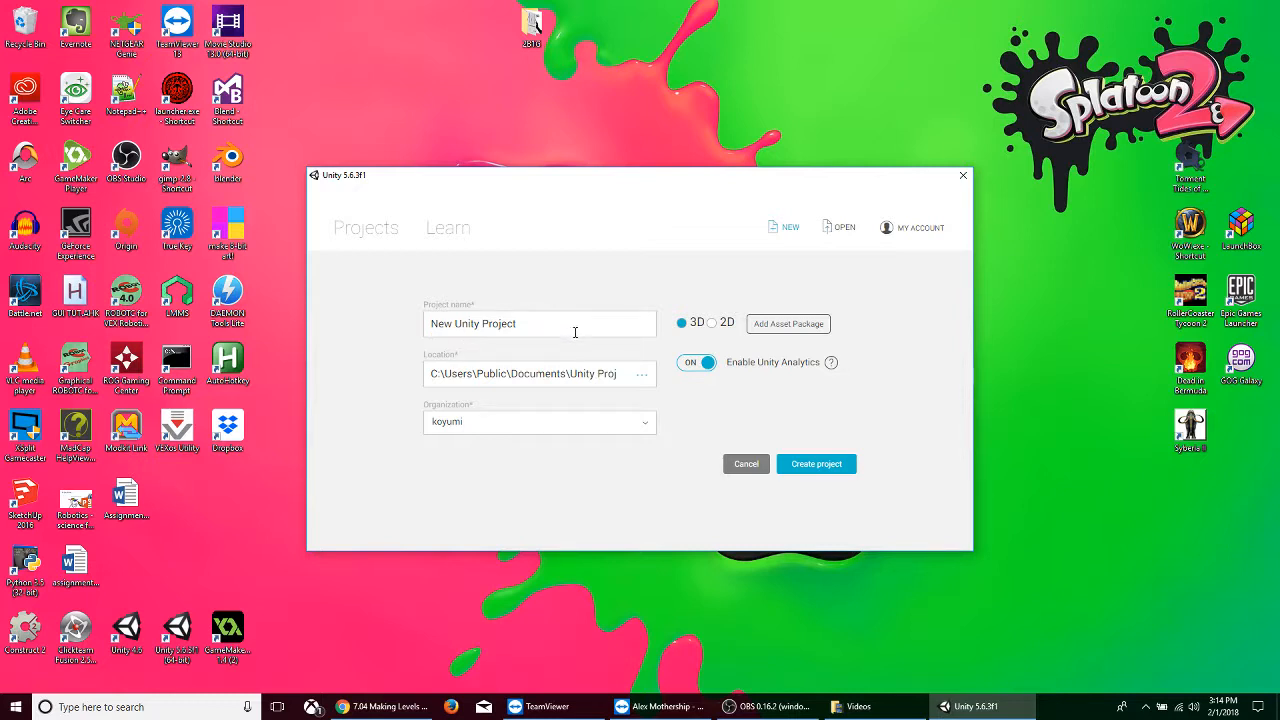
drag(572, 324, 426, 324)
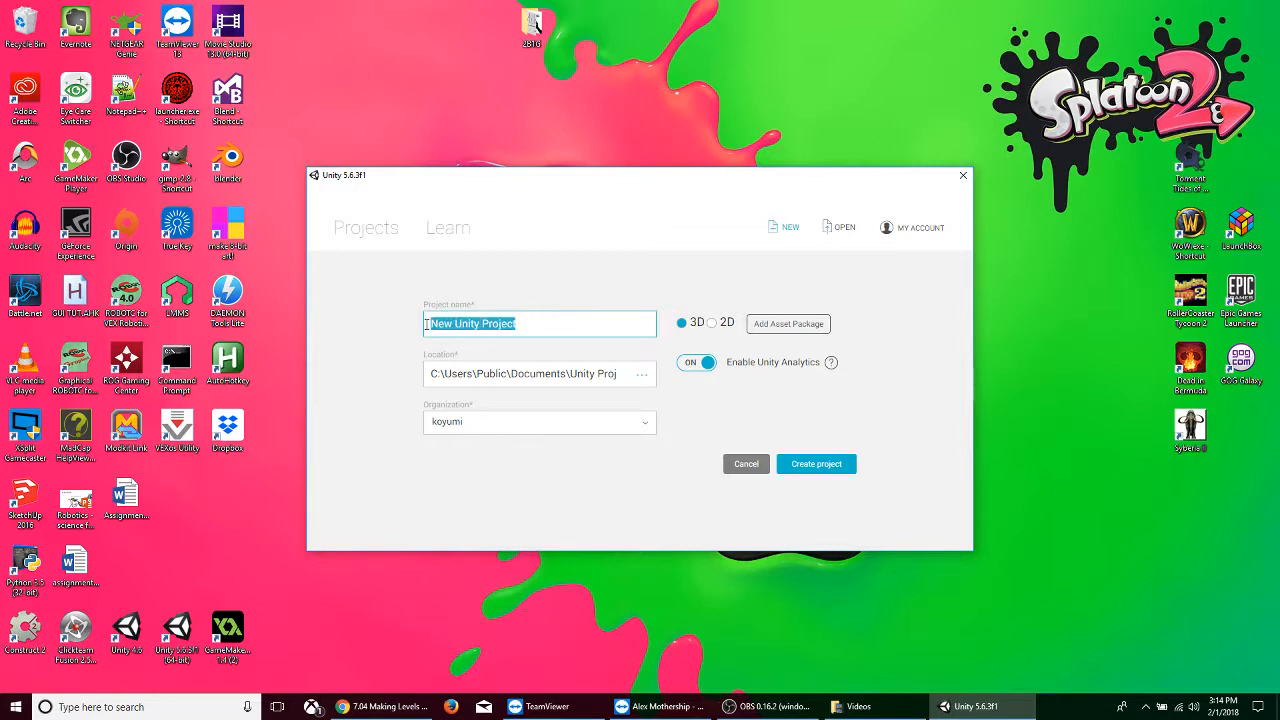
text(Level test)
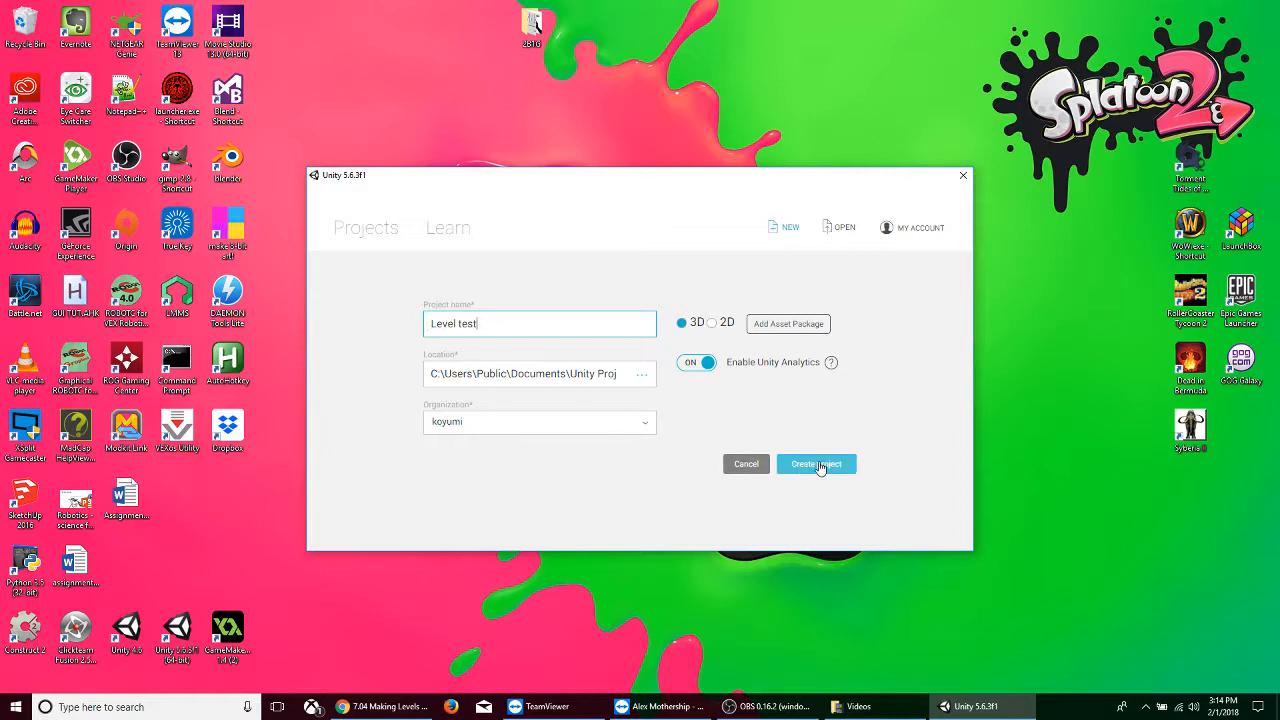
click(818, 466)
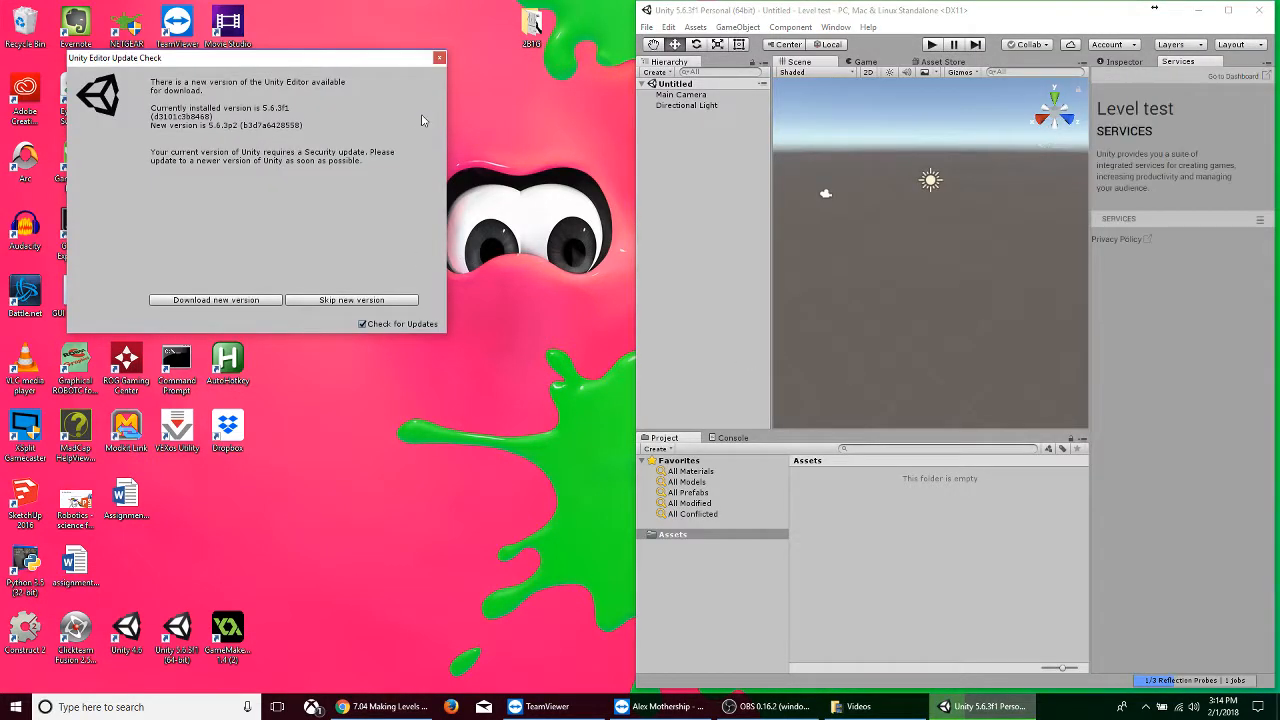
Dismiss the editor update notice and maximize the editor window with the Inspector shown
click(439, 58)
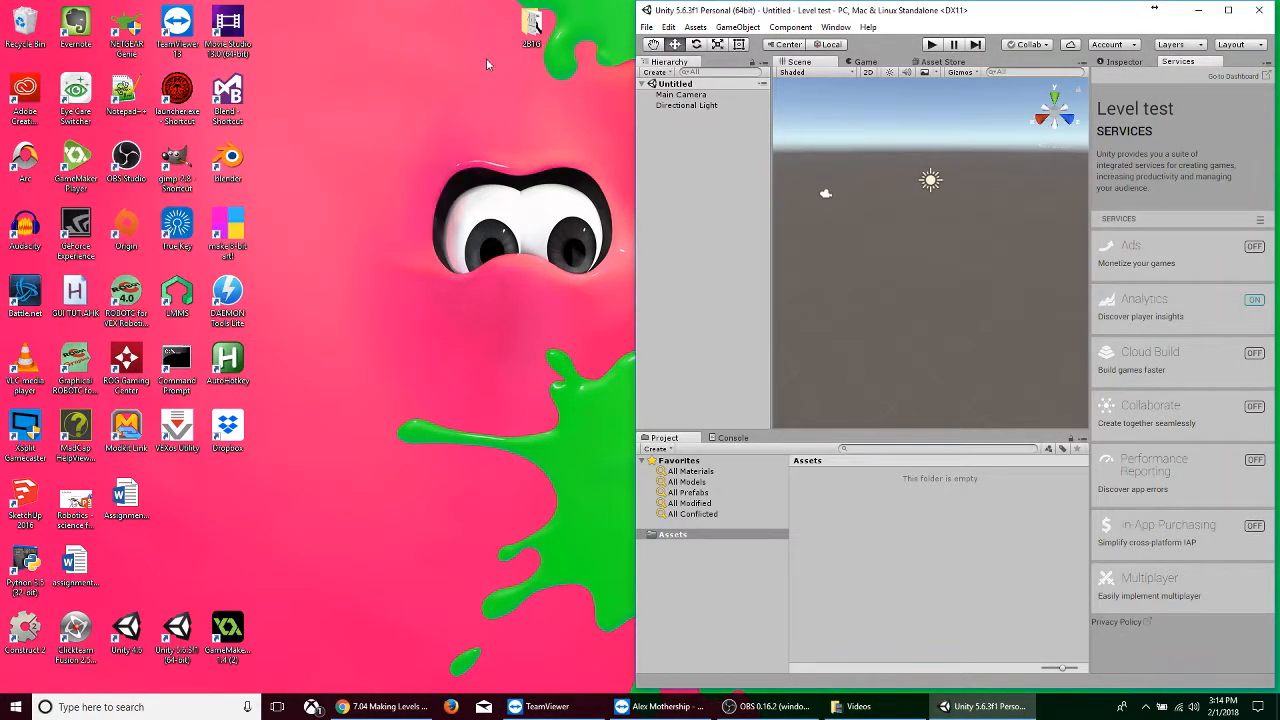
click(1228, 10)
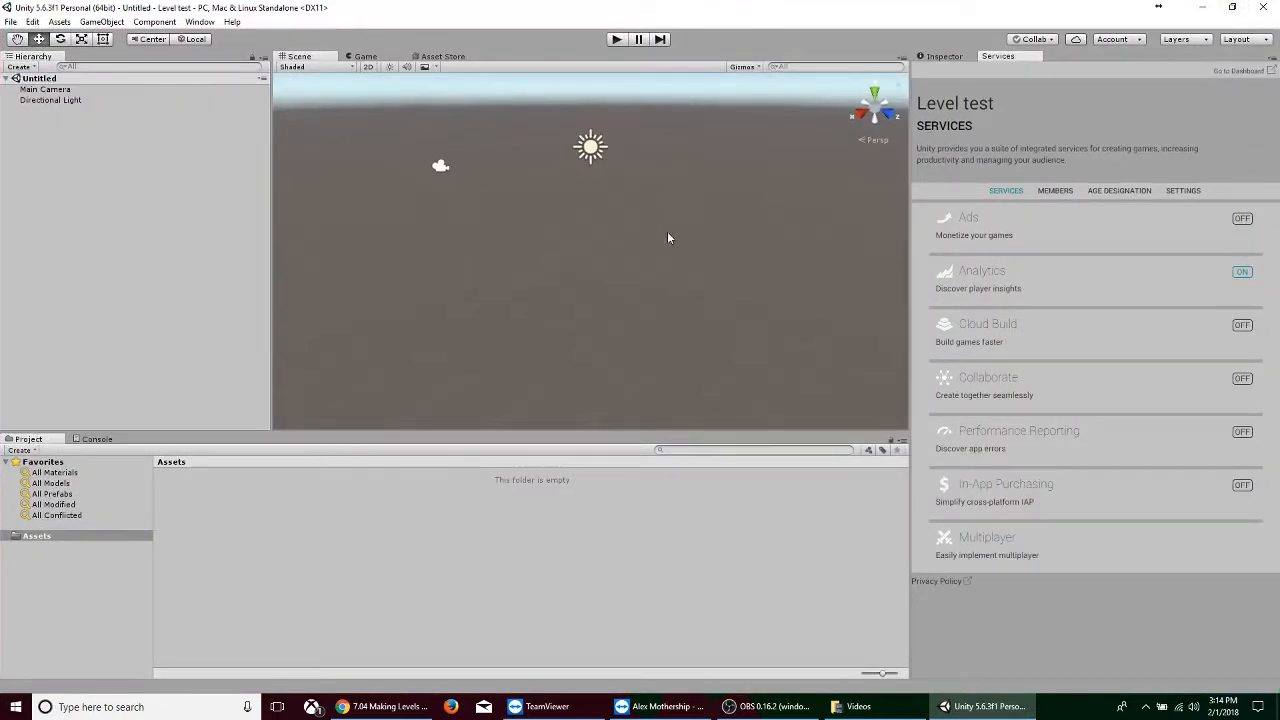
click(944, 56)
Look at the Asset Store home page and how to open it, and return to the Scene view
click(443, 57)
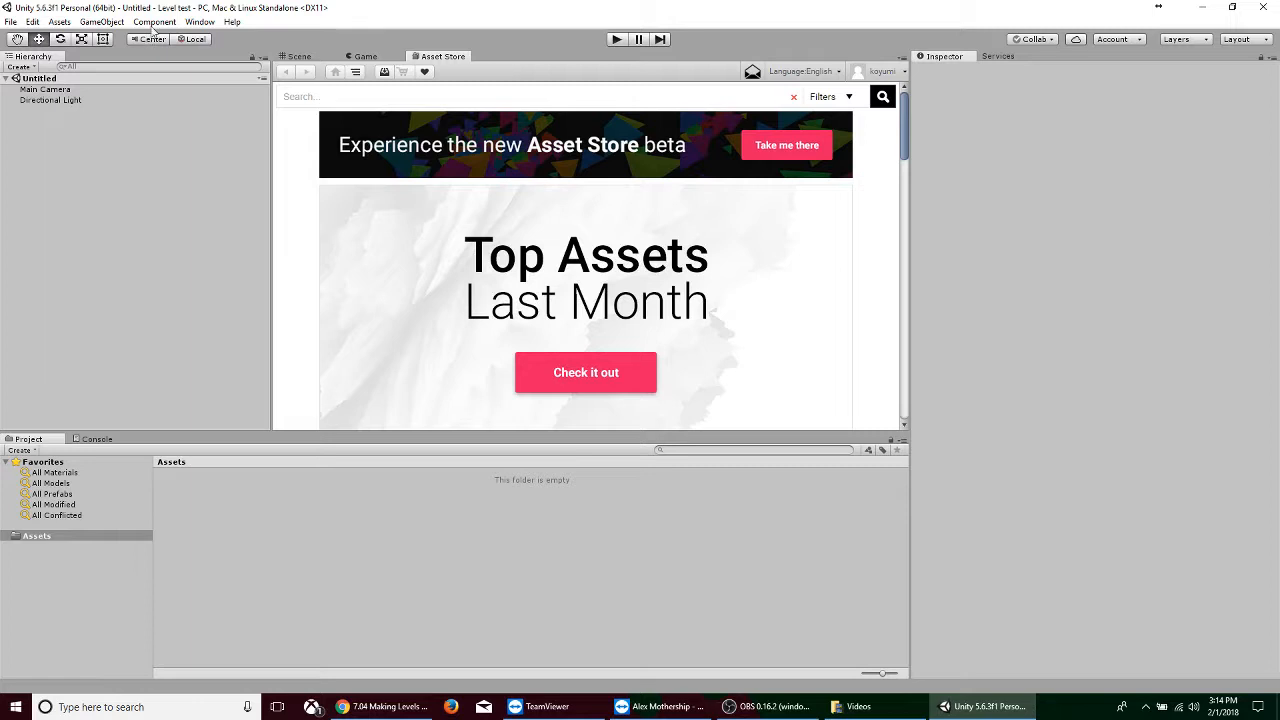
click(199, 22)
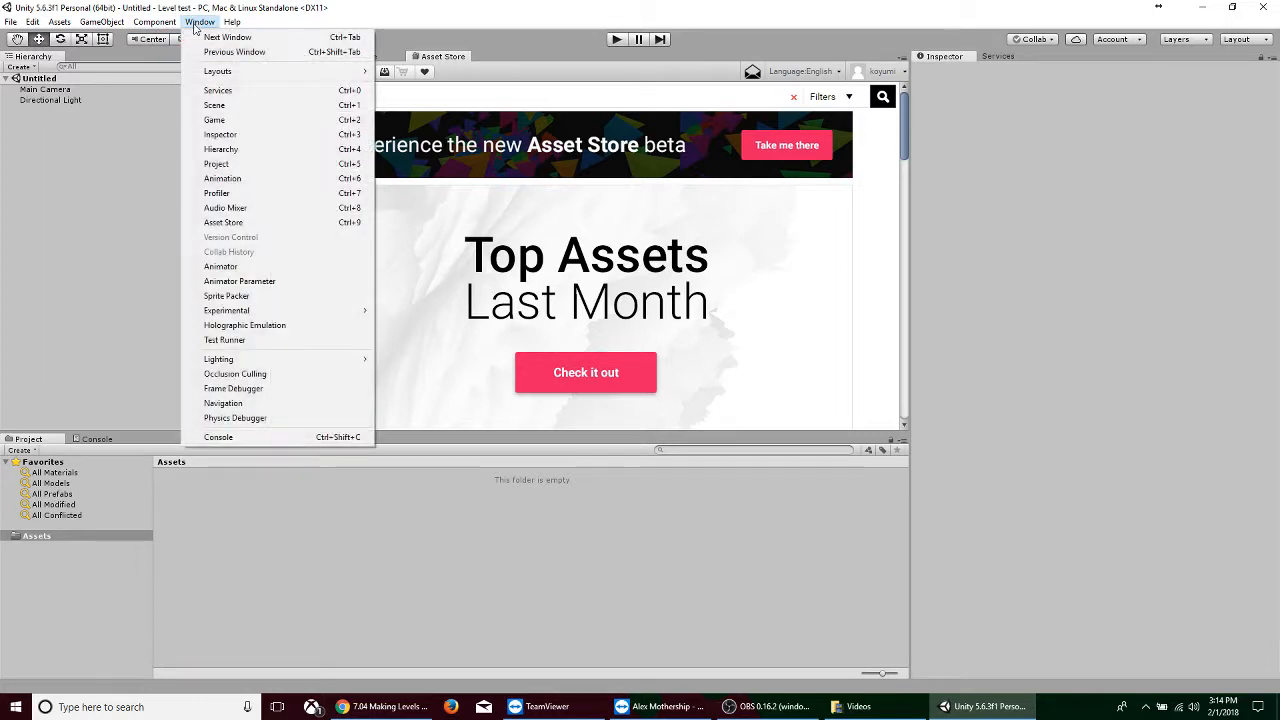
click(257, 224)
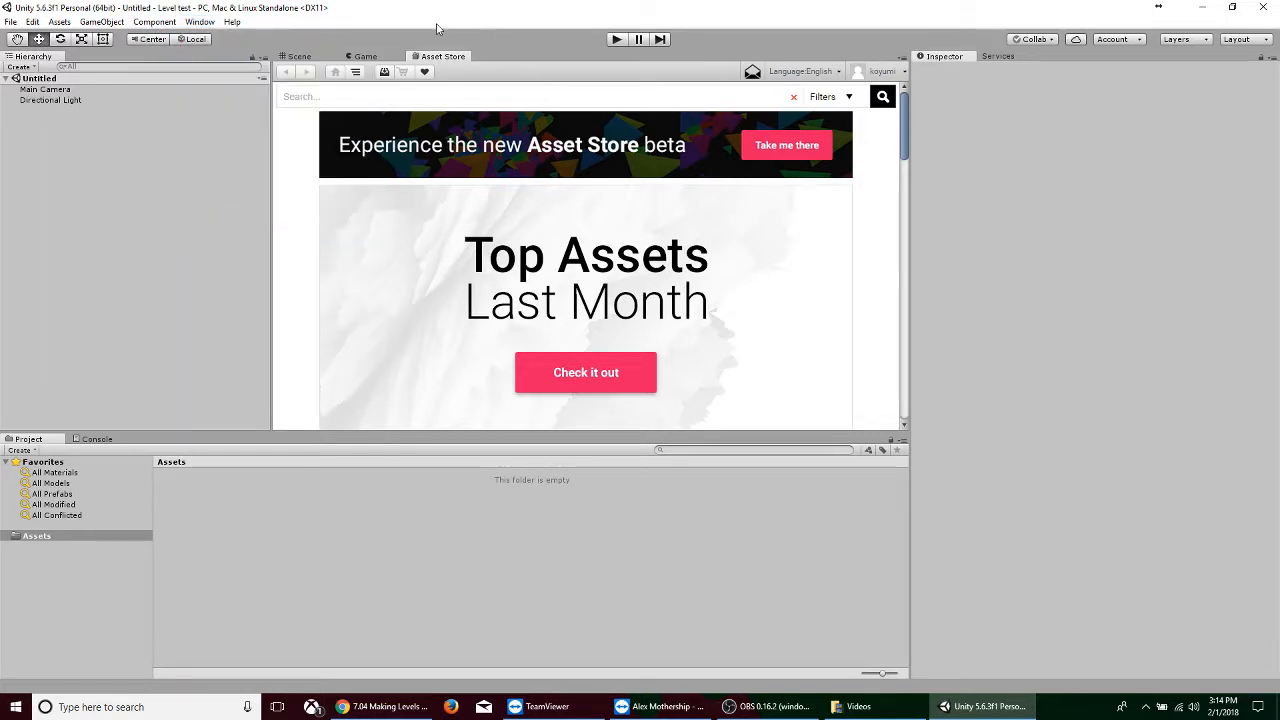
click(313, 57)
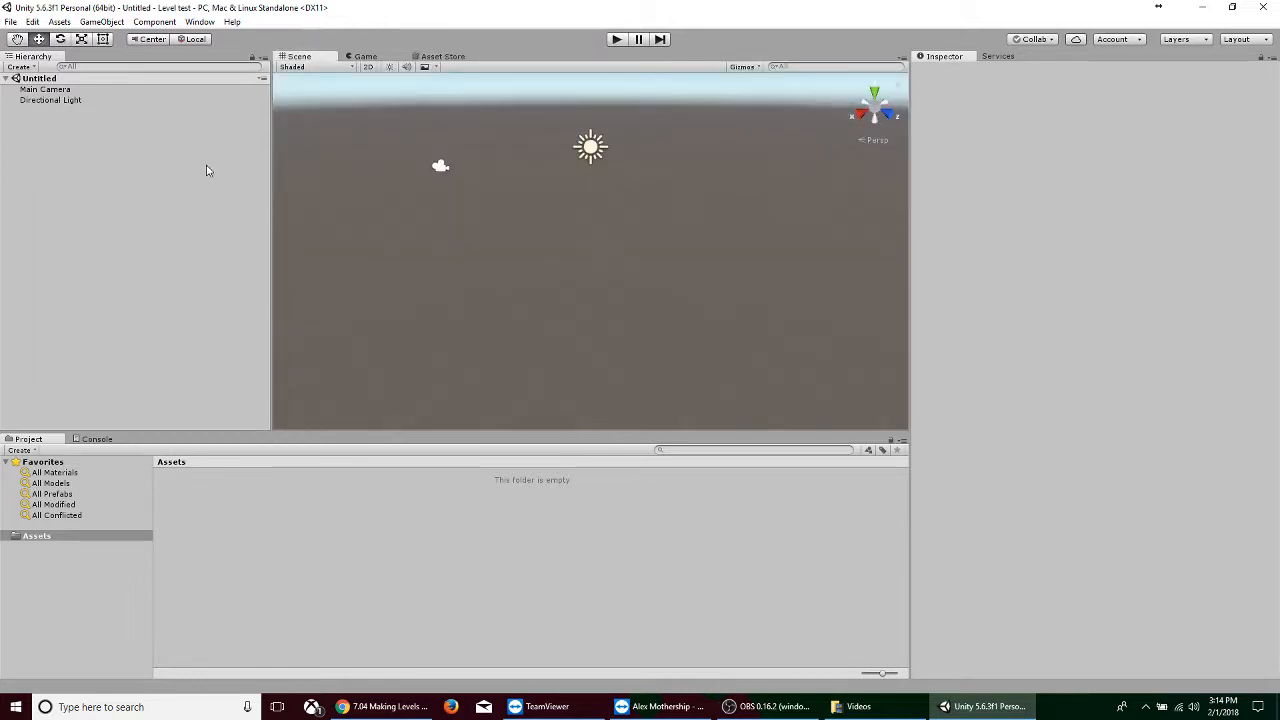
Save the untitled scene as Main in the project's Assets folder
click(12, 22)
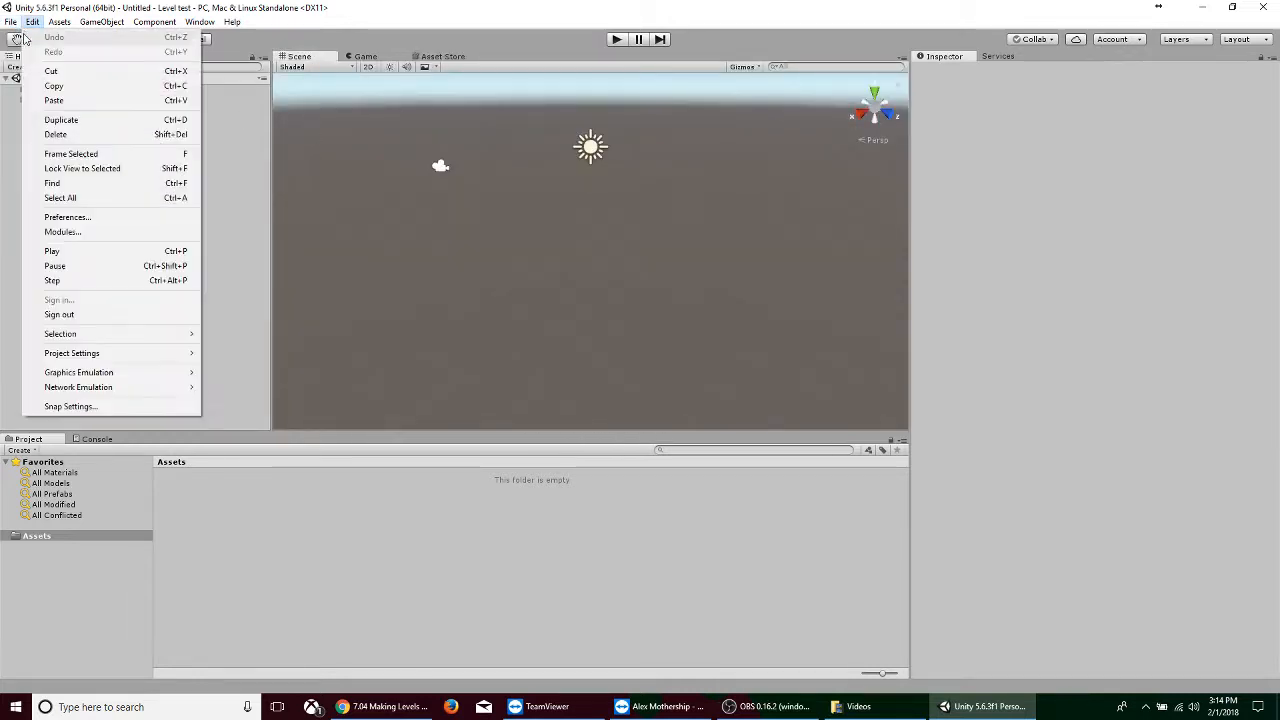
click(44, 71)
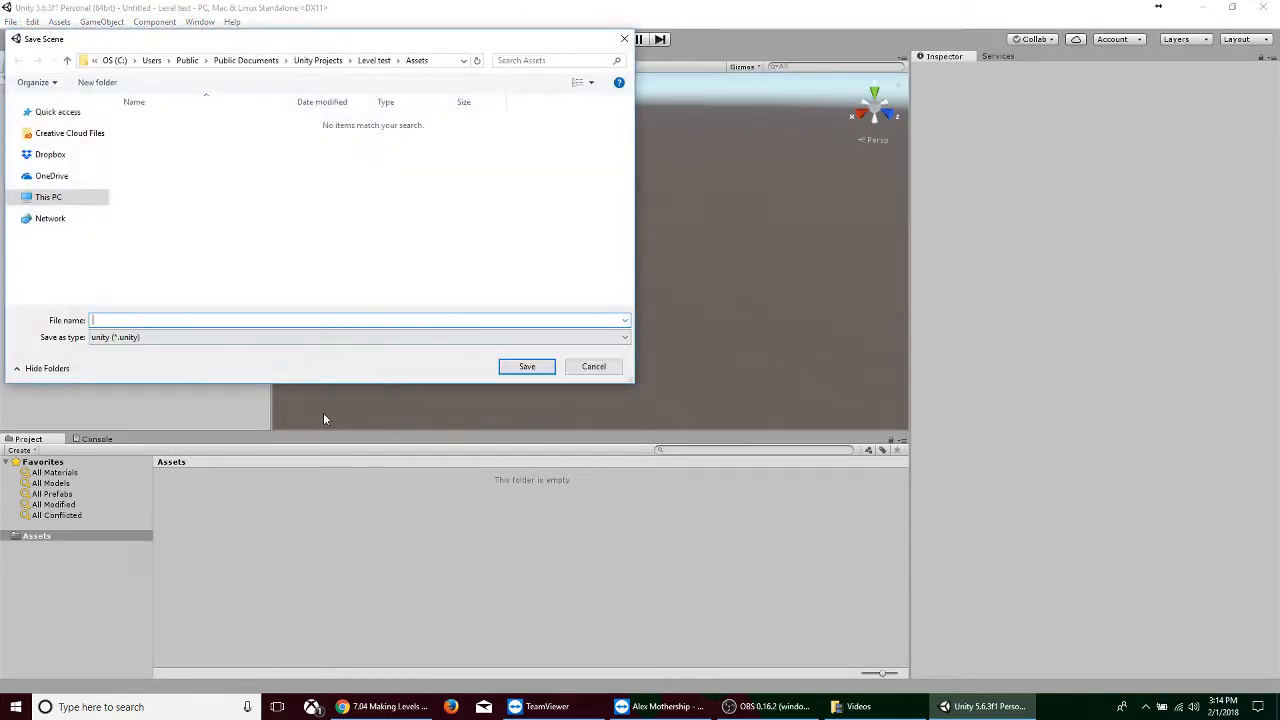
text(Main)
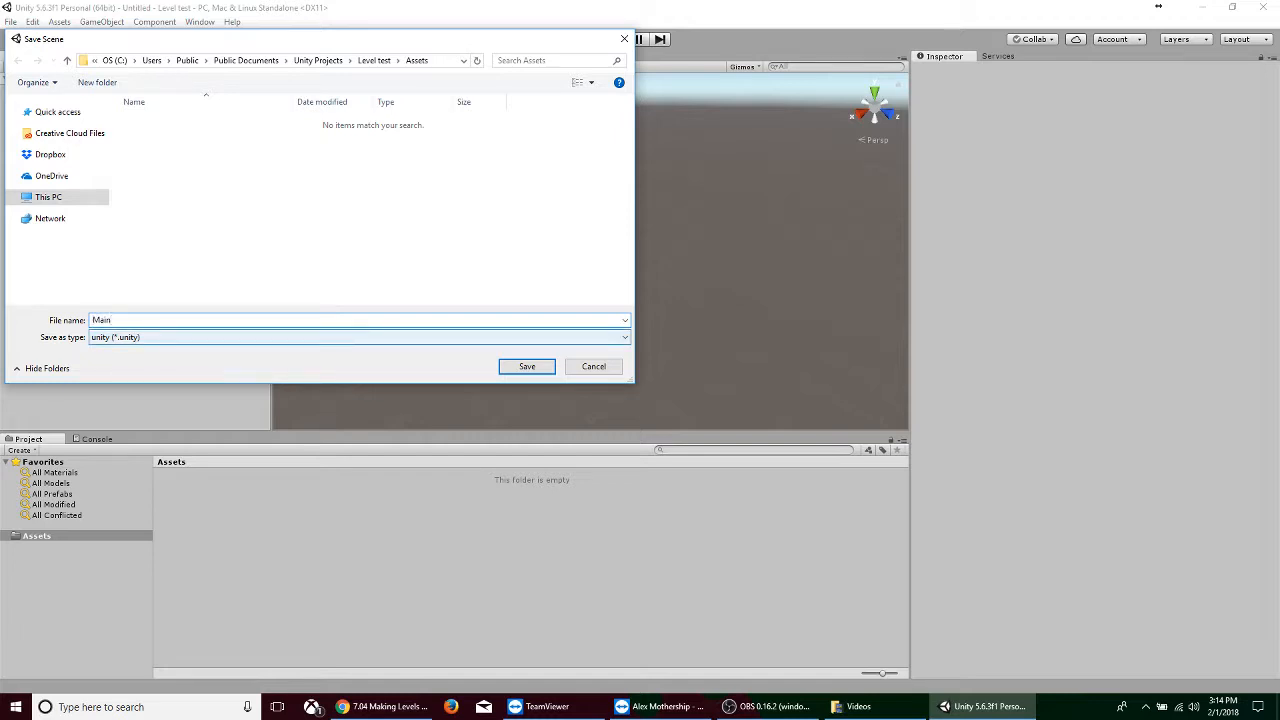
click(526, 366)
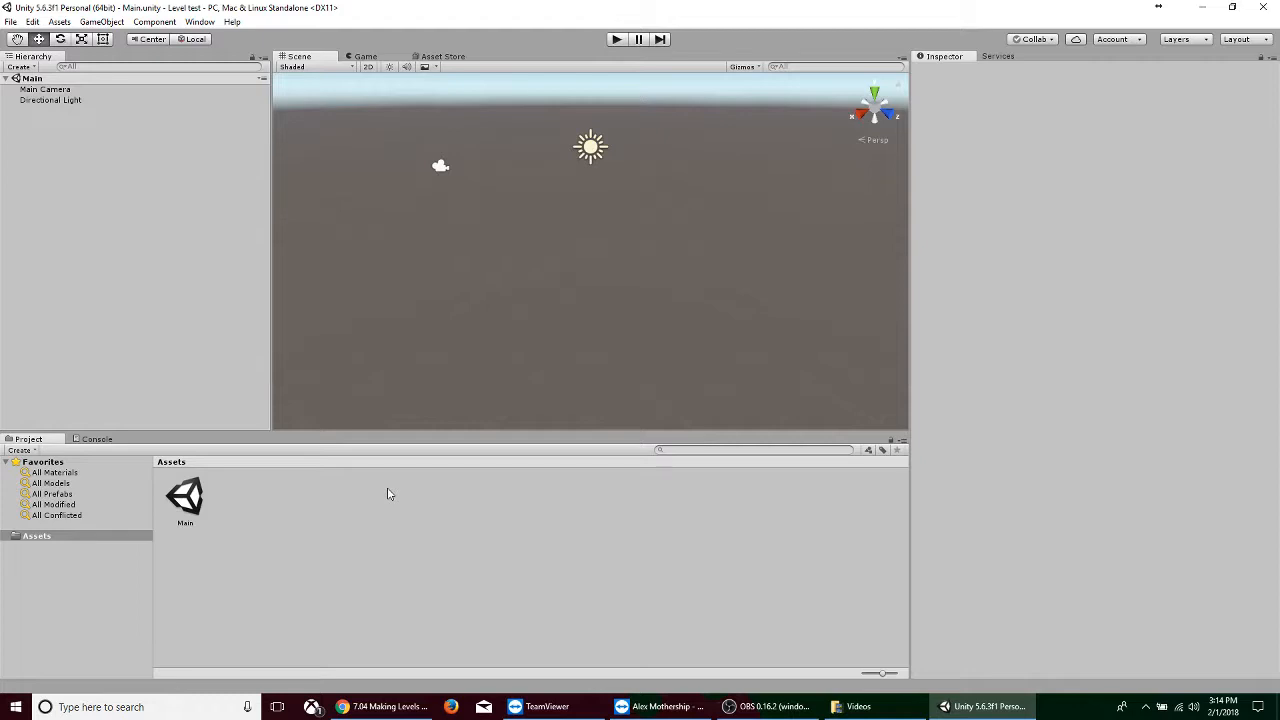
Open the Asset Store in a wider view and list only the free assets under 3D Models/Environments
click(442, 56)
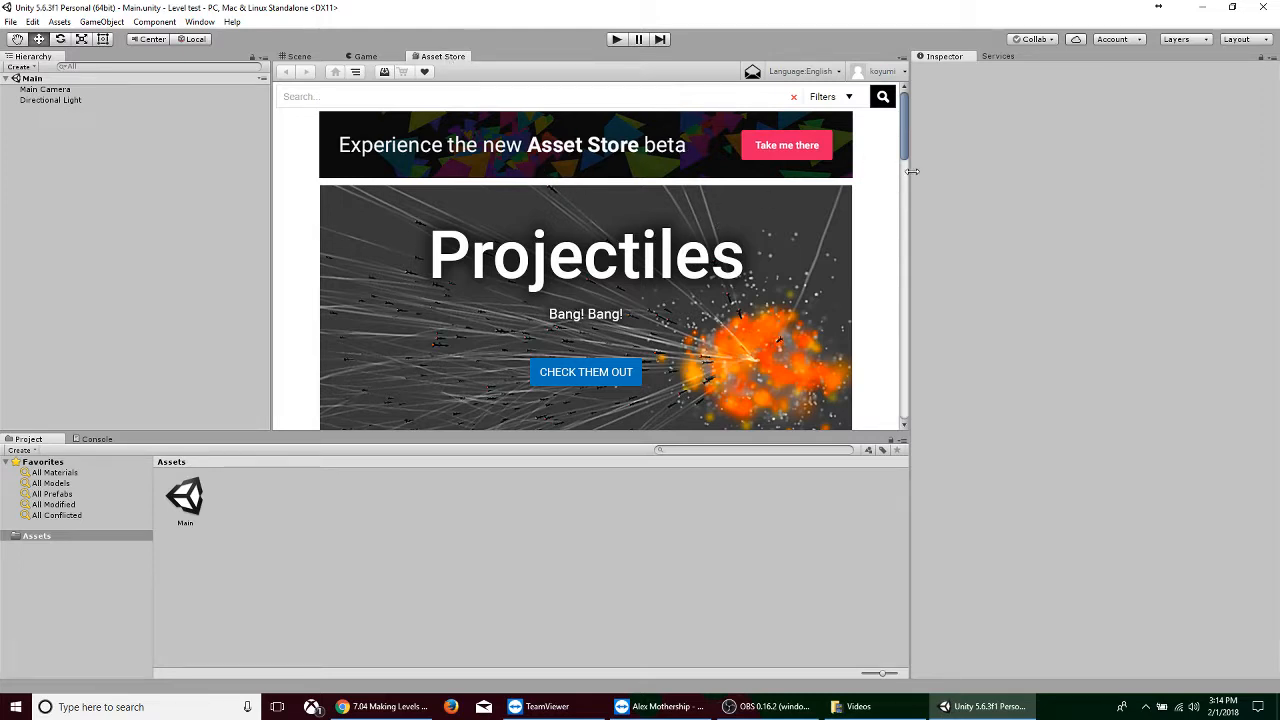
drag(912, 171, 1036, 171)
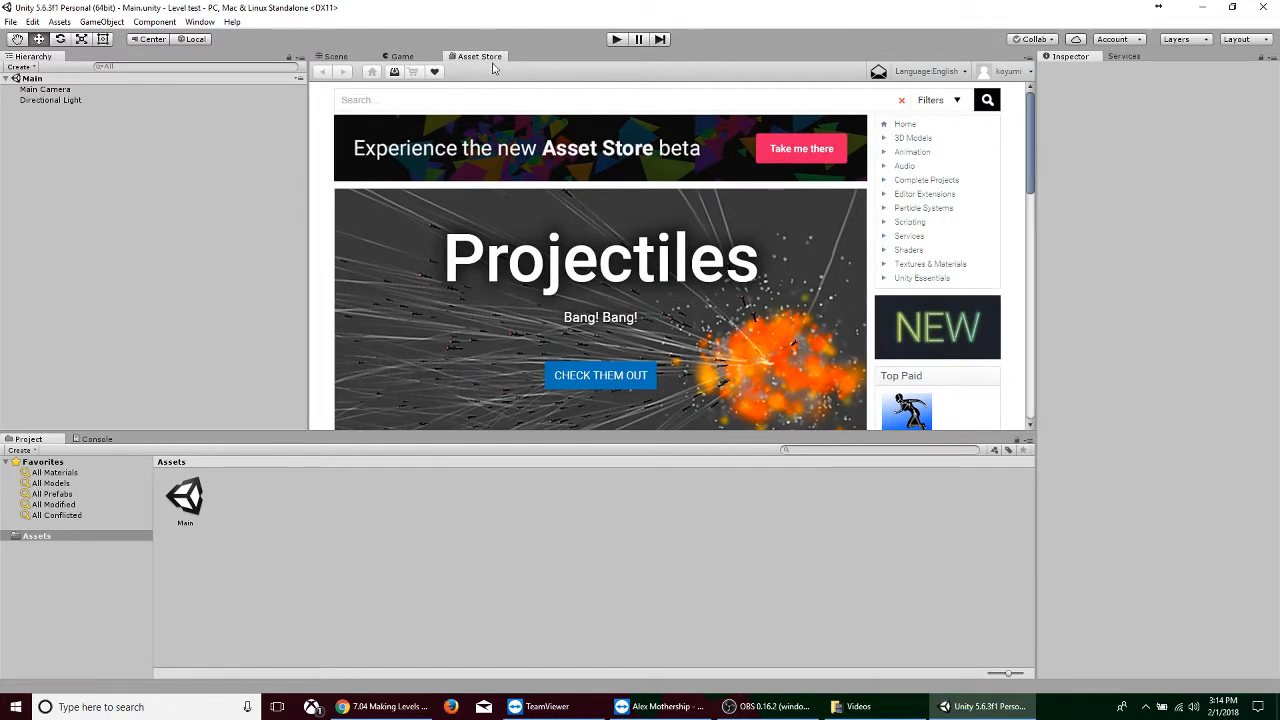
click(912, 138)
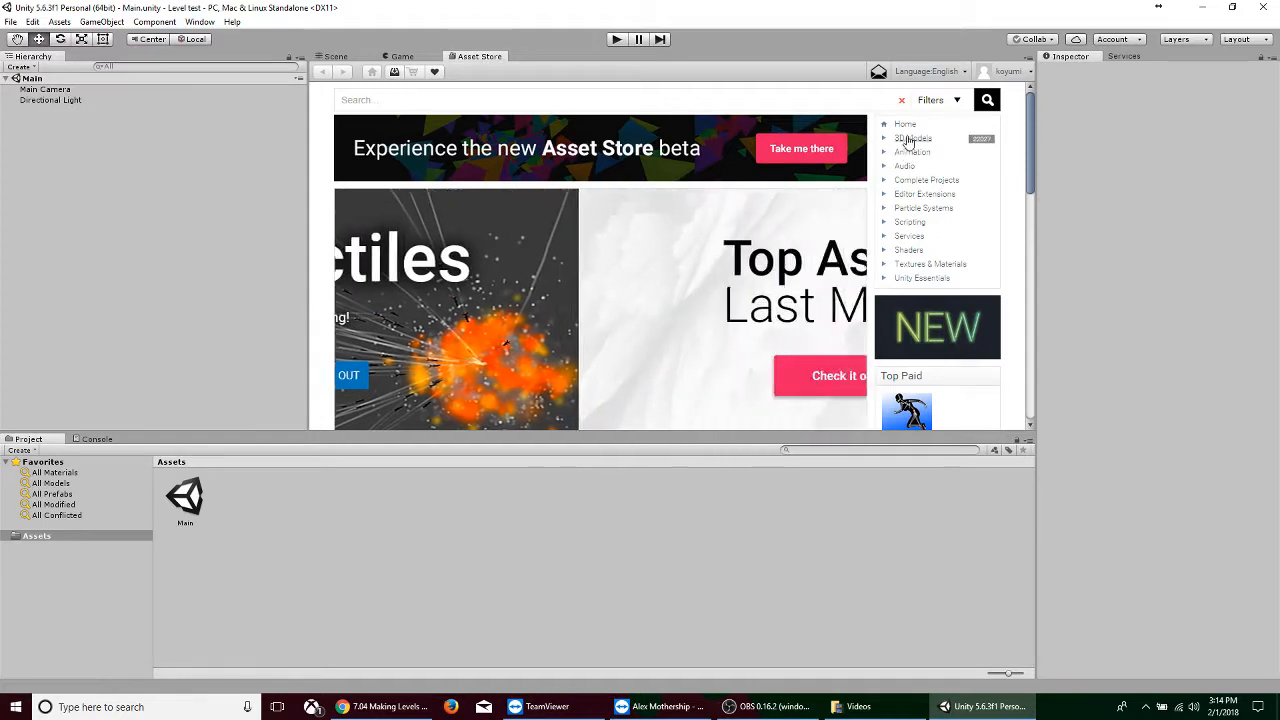
click(927, 166)
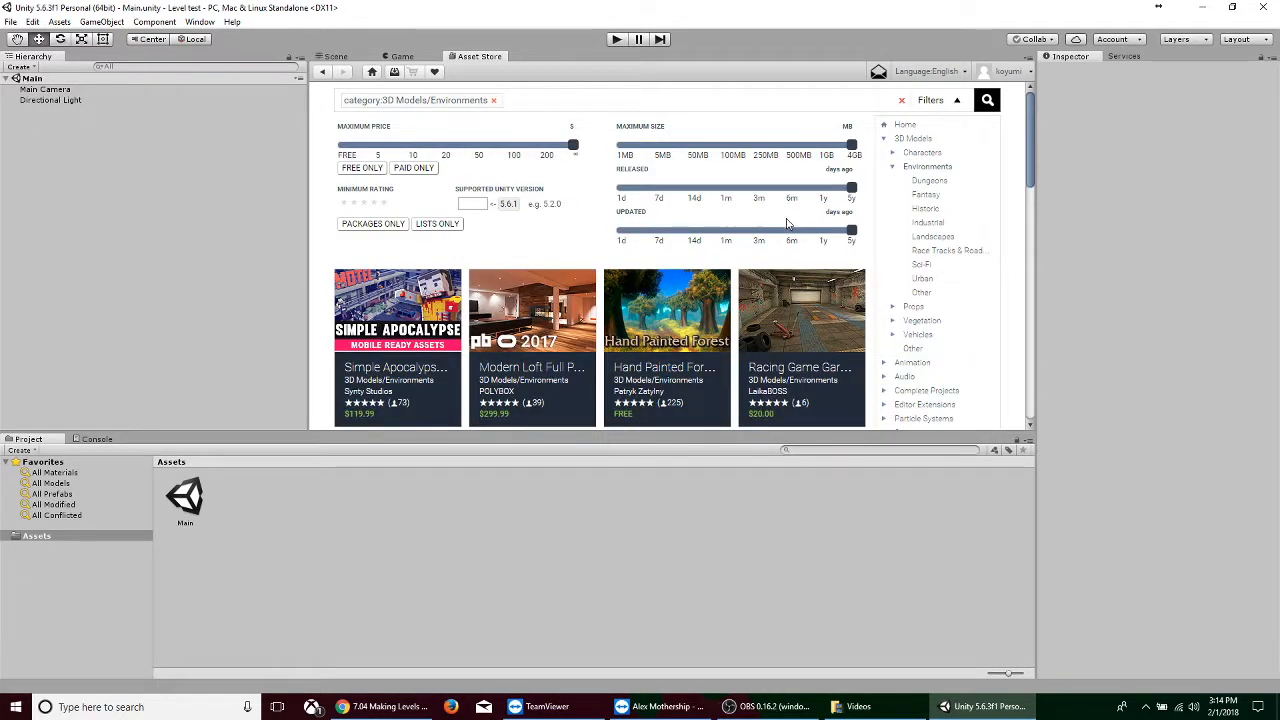
click(360, 167)
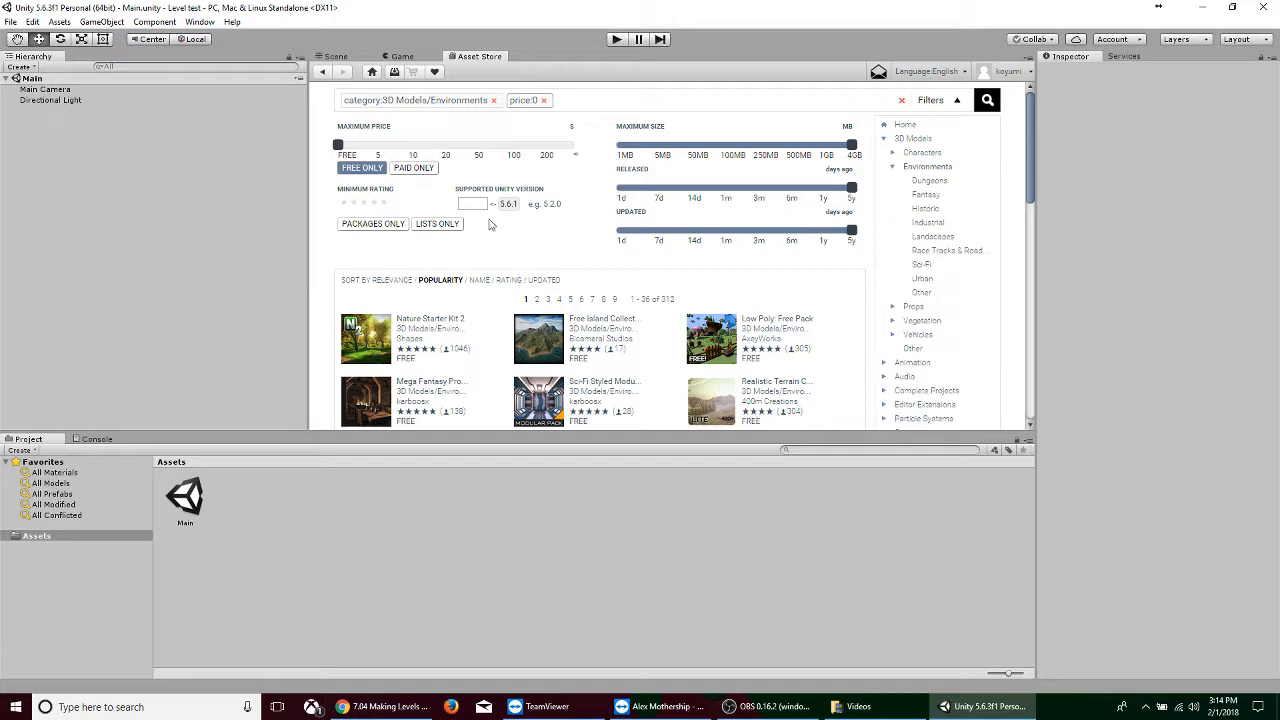
Browse the free environments, examine the Medieval Toon House package's description and contents, and return to the list
scroll(585, 240, down, 2)
scroll(585, 240, down, 6)
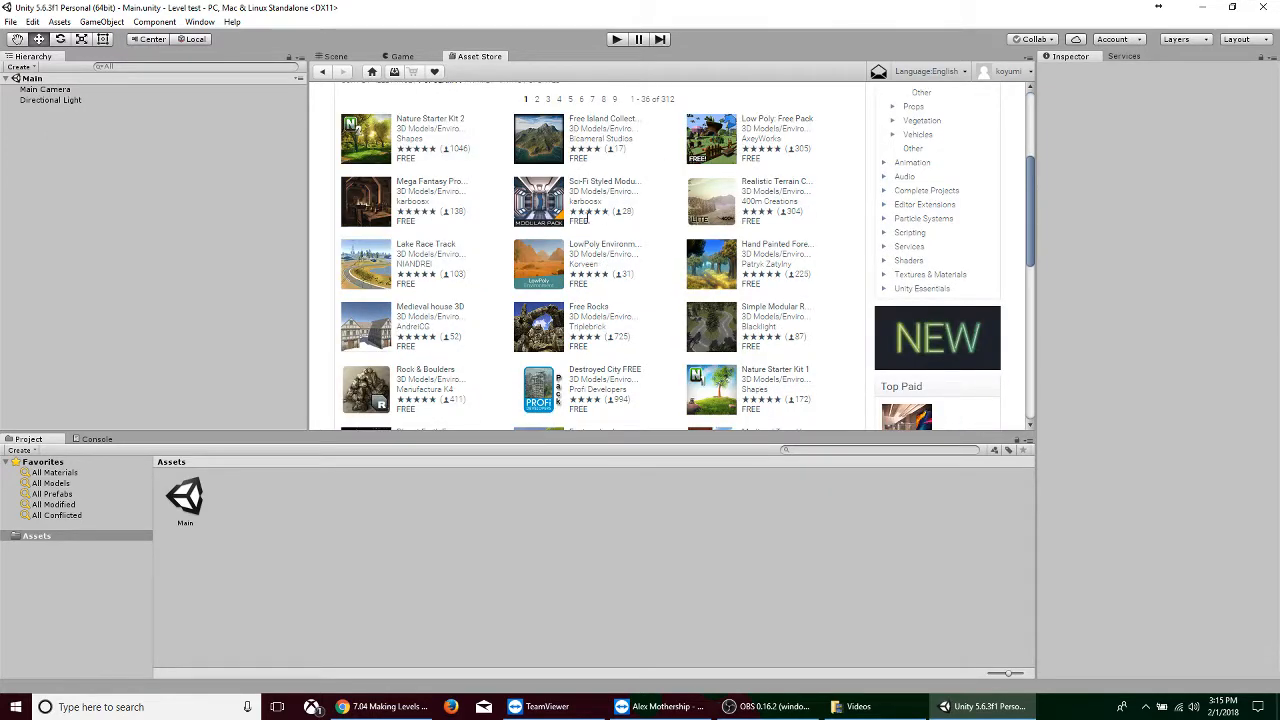
scroll(587, 227, down, 2)
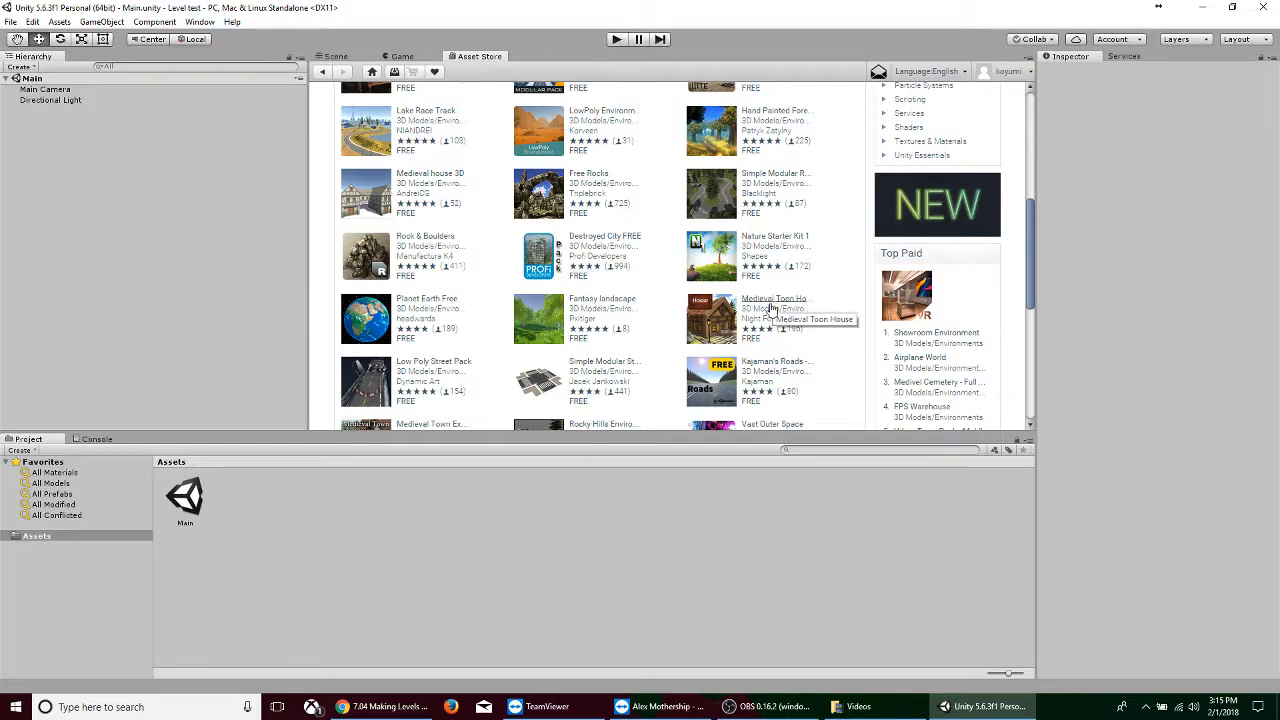
scroll(818, 332, down, 2)
scroll(818, 332, up, 2)
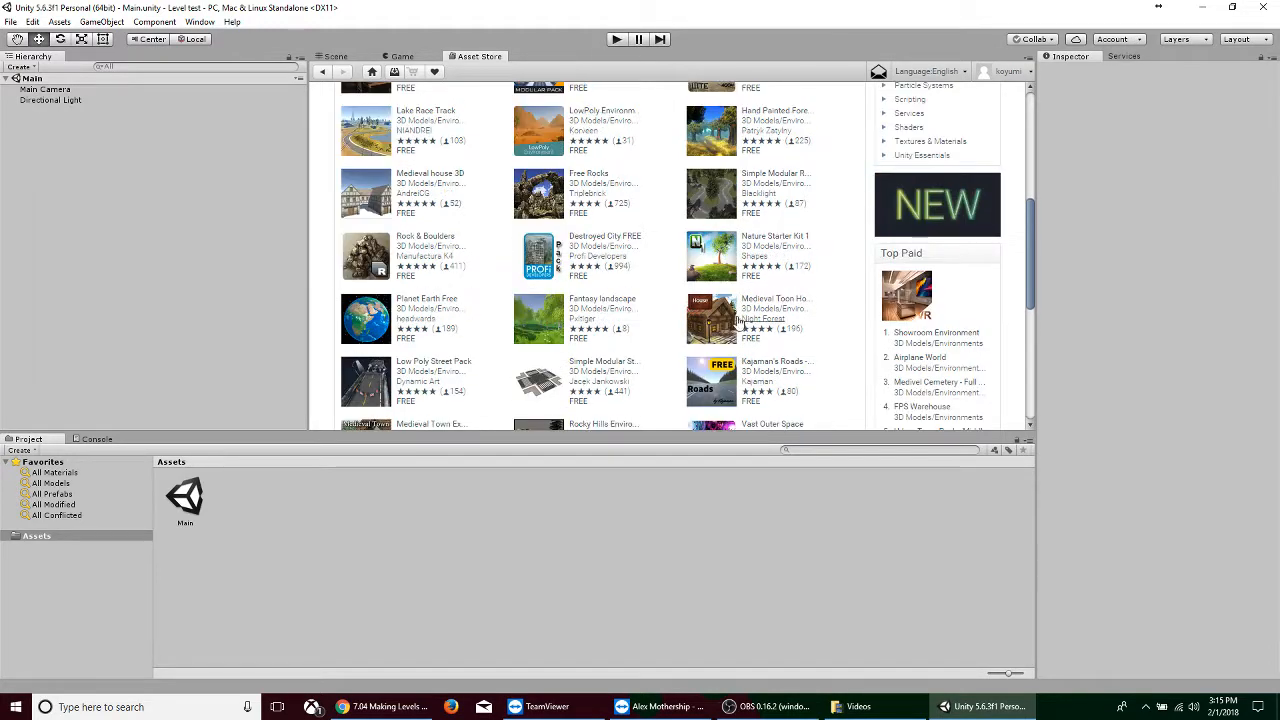
click(755, 305)
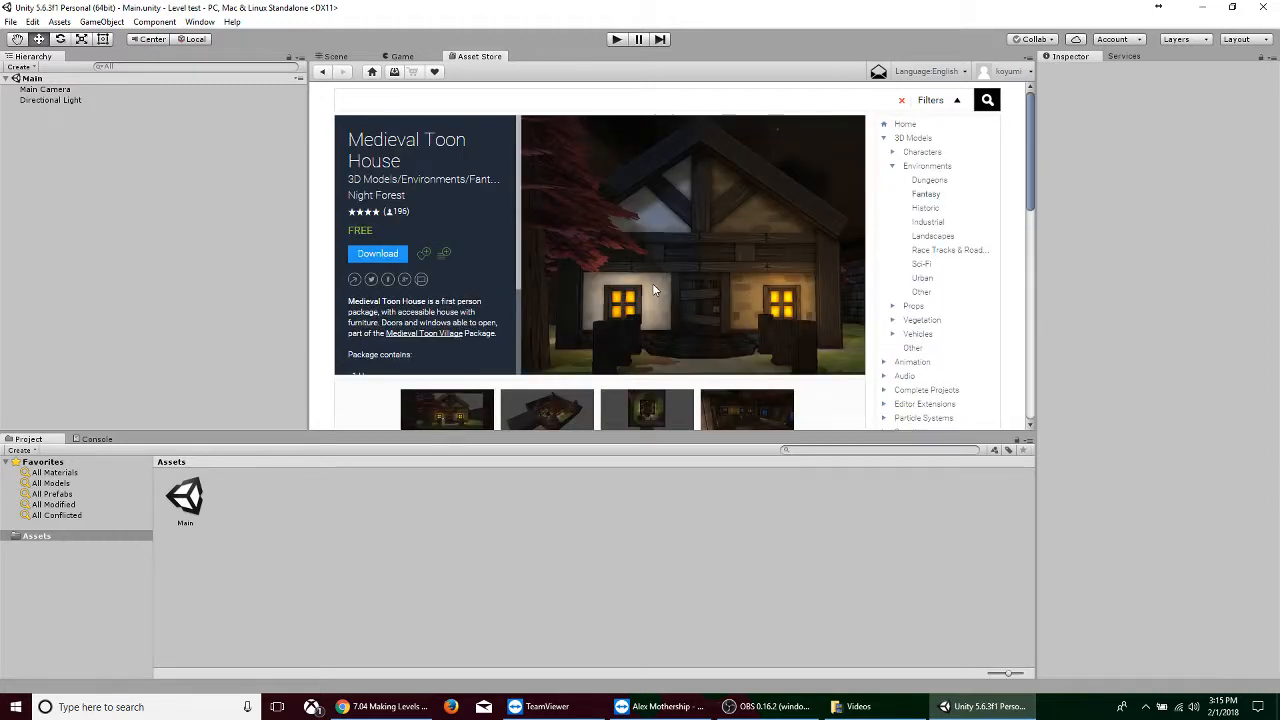
scroll(589, 309, down, 5)
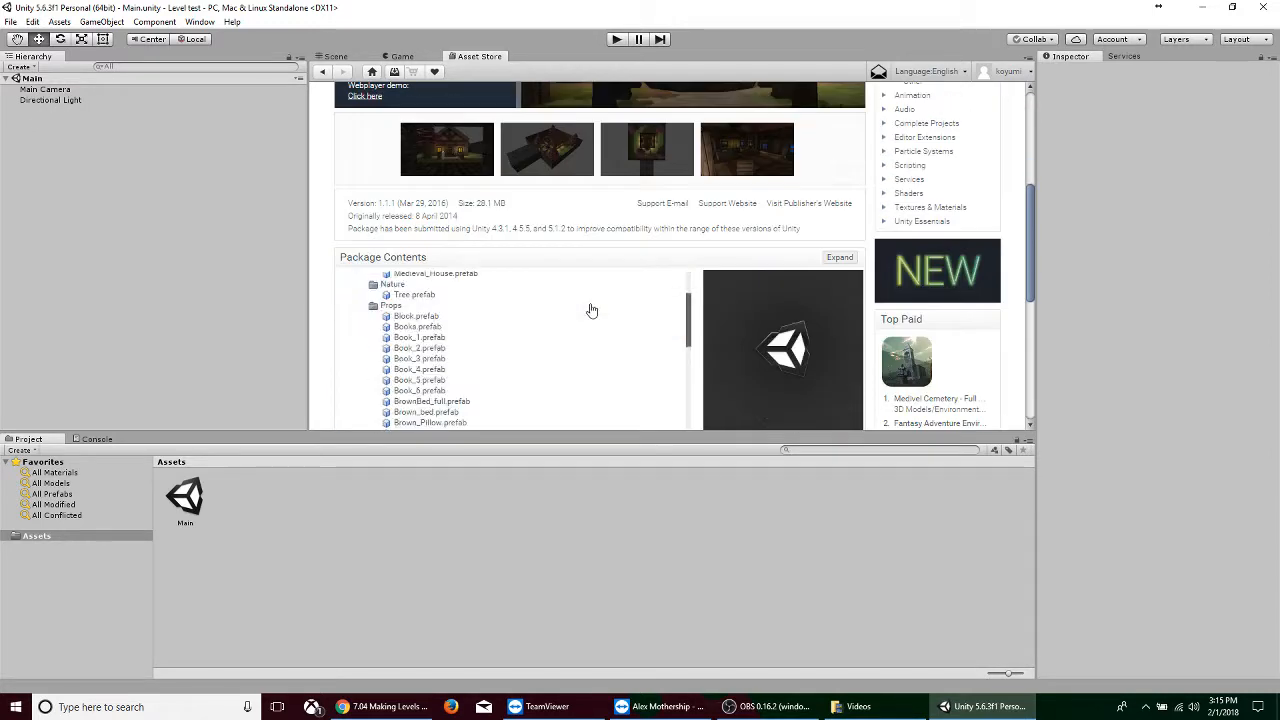
scroll(591, 310, down, 3)
scroll(591, 310, up, 6)
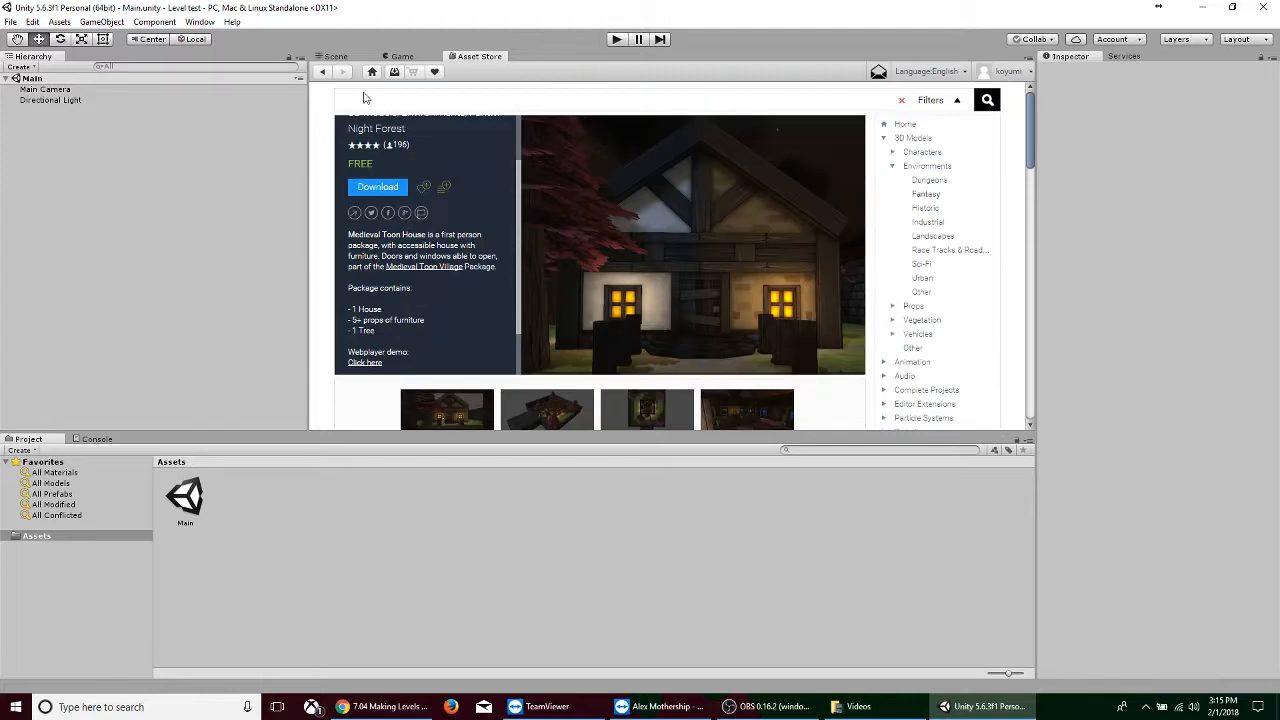
click(322, 71)
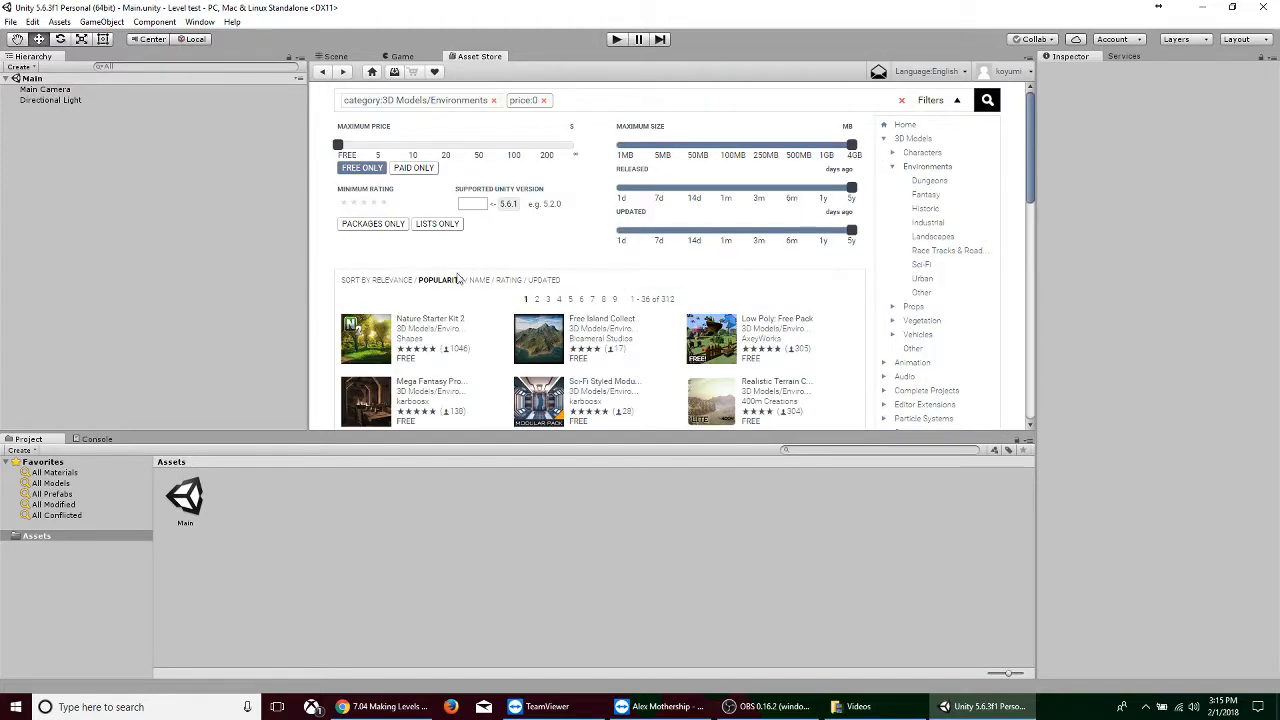
Find the free Medieval Town Exteriors package and import all of its contents into the project
scroll(585, 333, down, 2)
scroll(585, 333, down, 8)
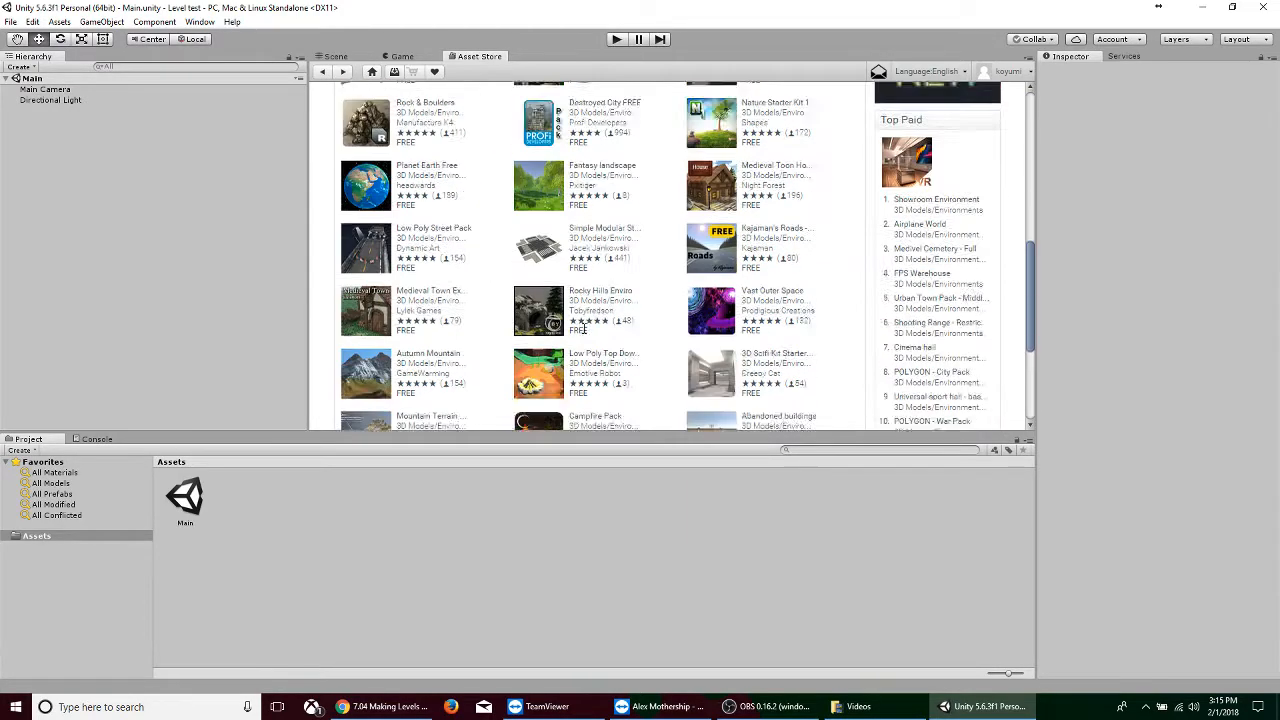
click(421, 224)
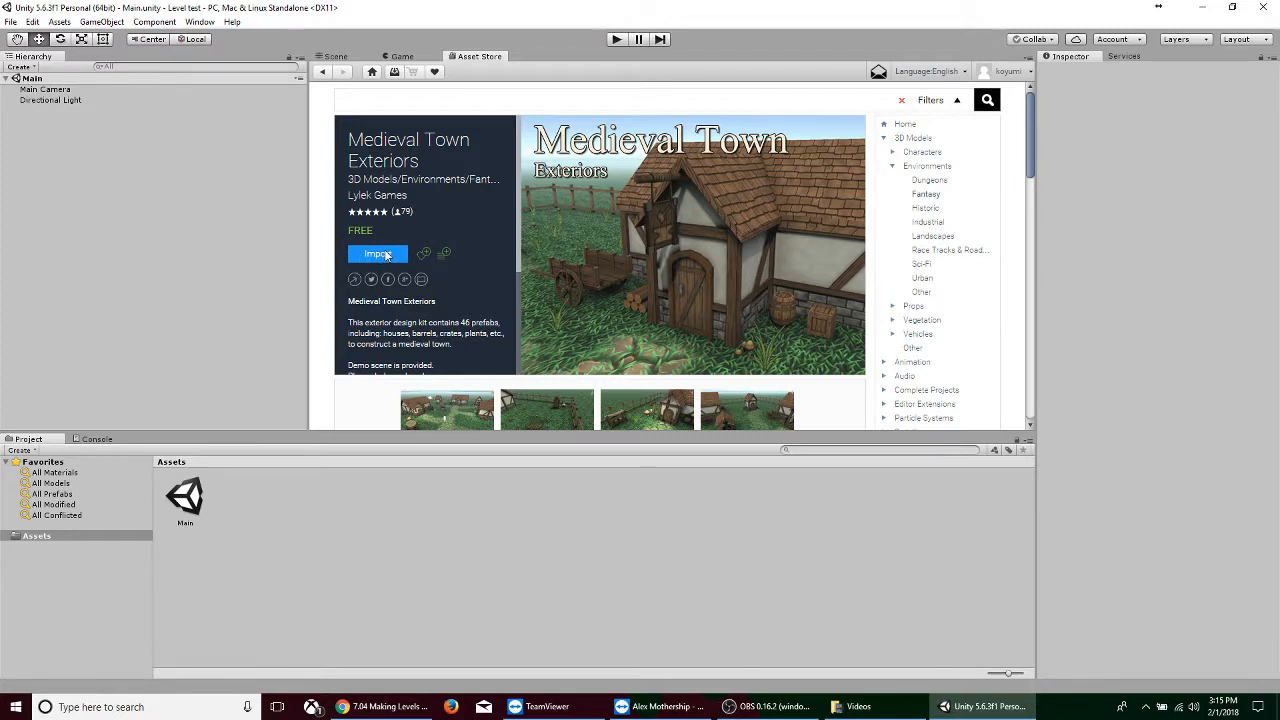
click(386, 255)
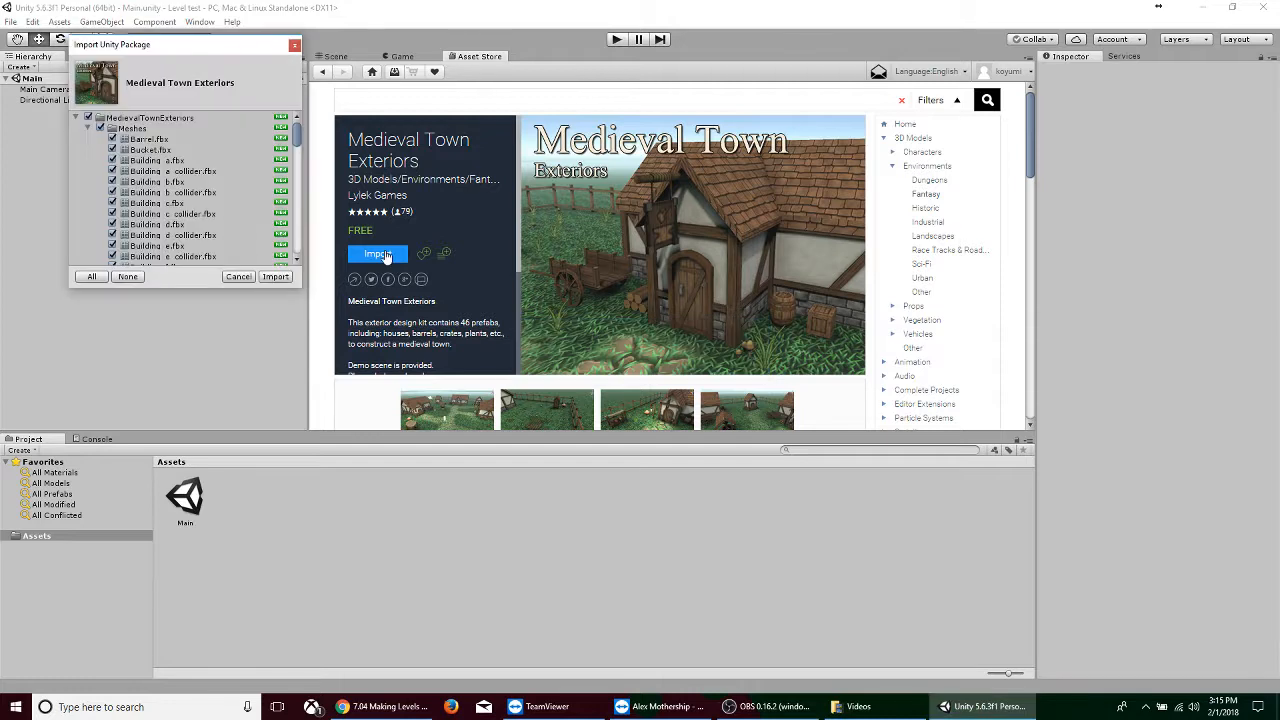
click(274, 276)
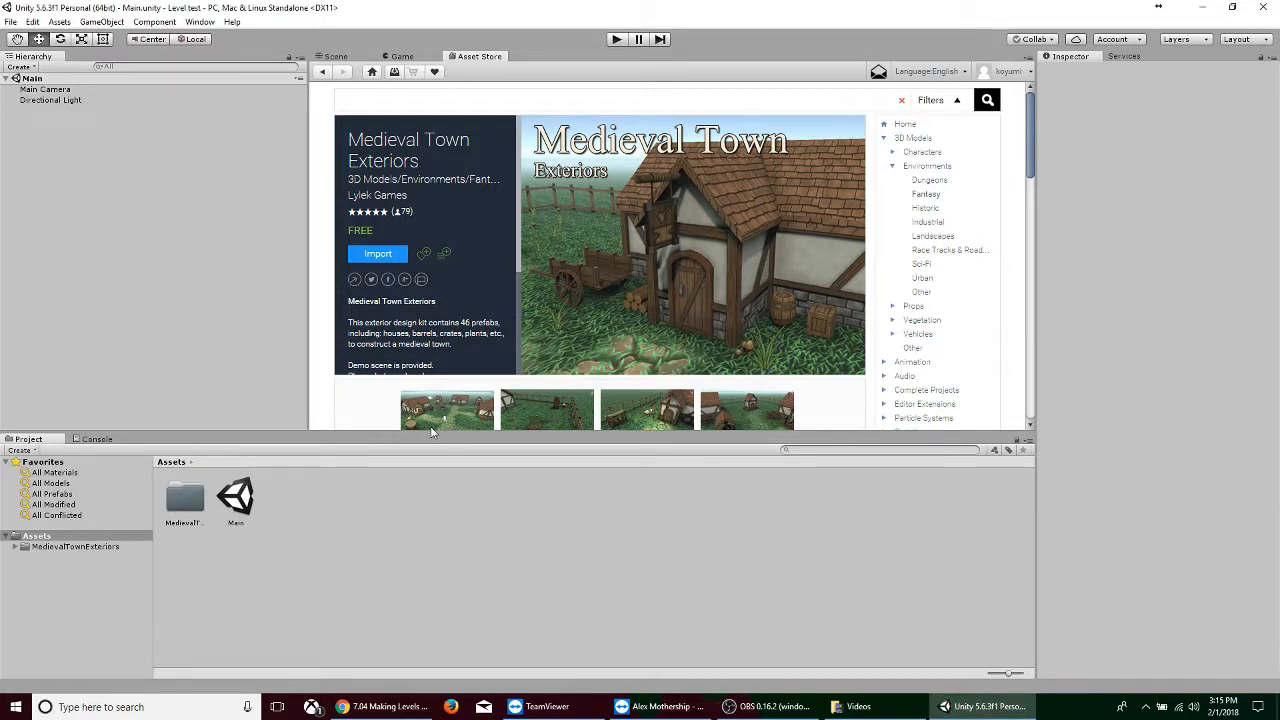
Return to the Scene view and add a 3D terrain object to the Main scene
click(340, 57)
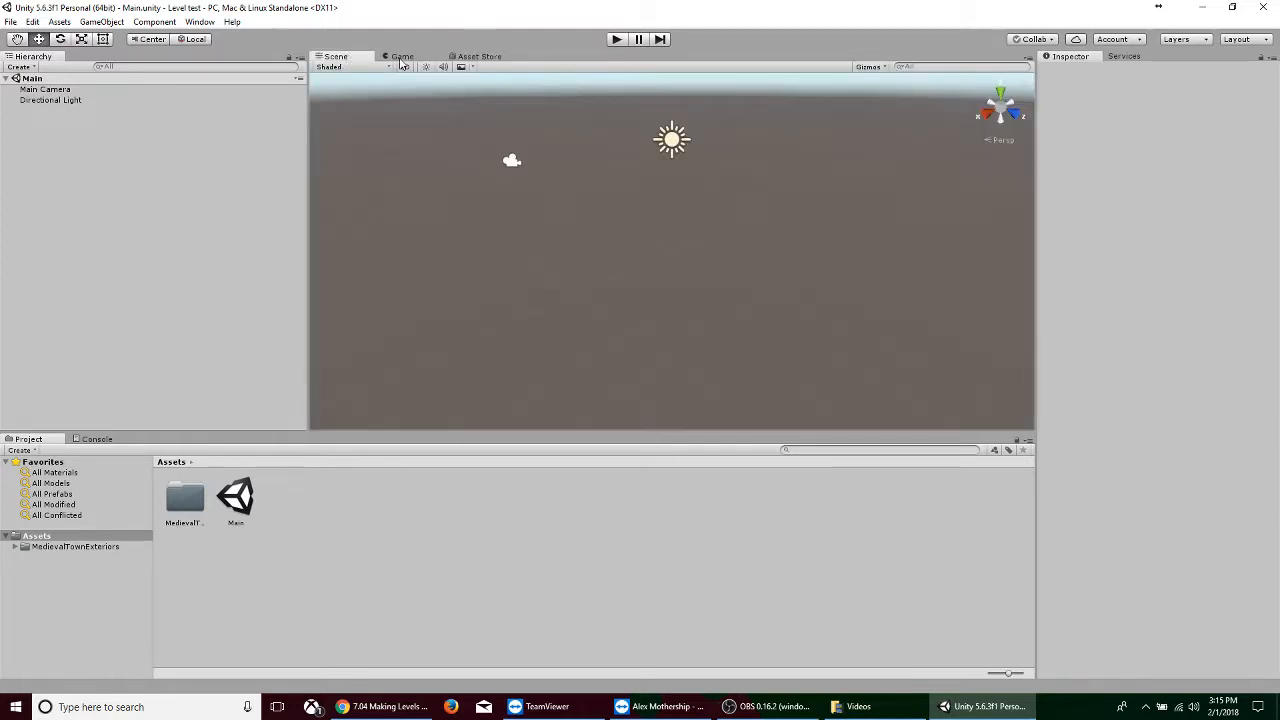
click(196, 506)
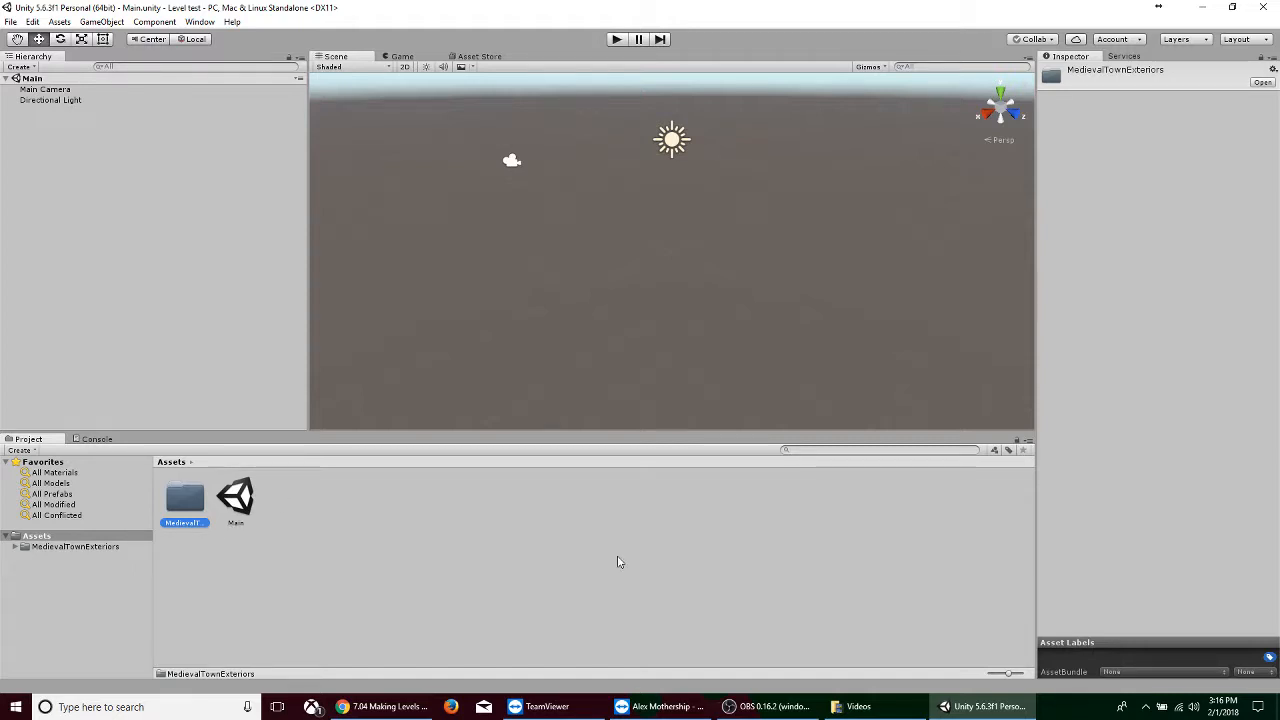
click(100, 22)
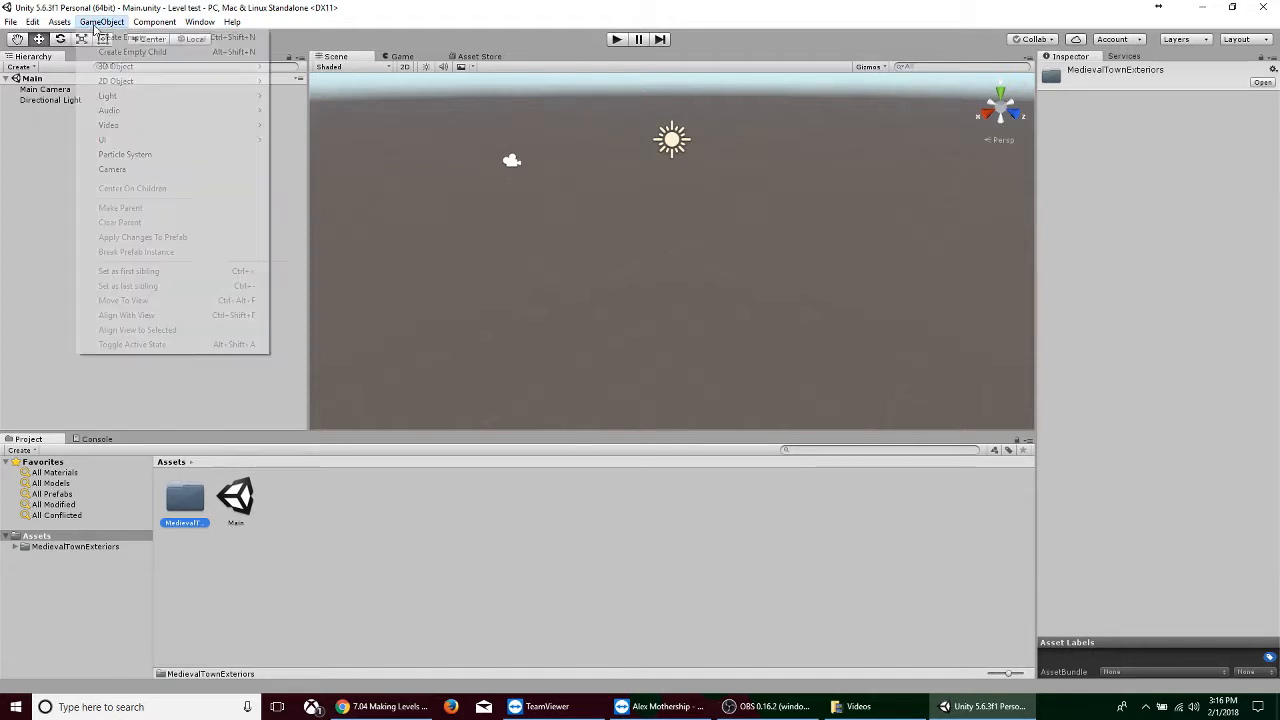
mouse_move(127, 69)
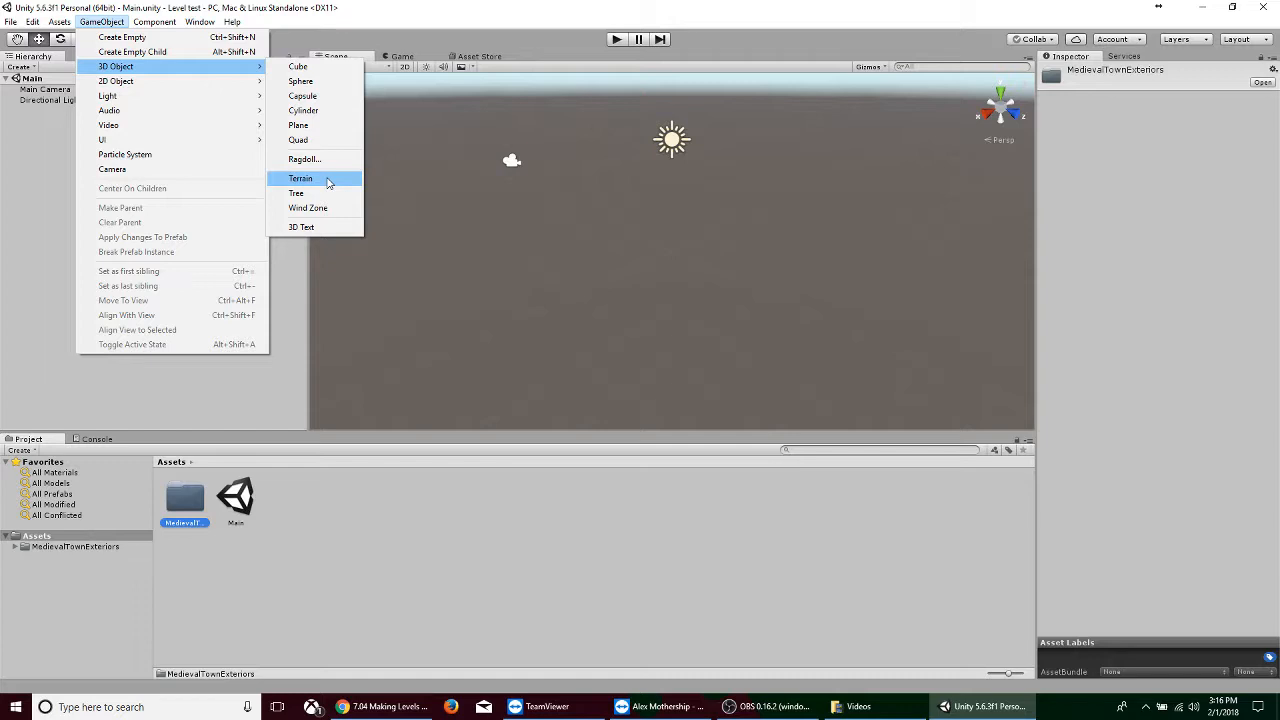
click(328, 181)
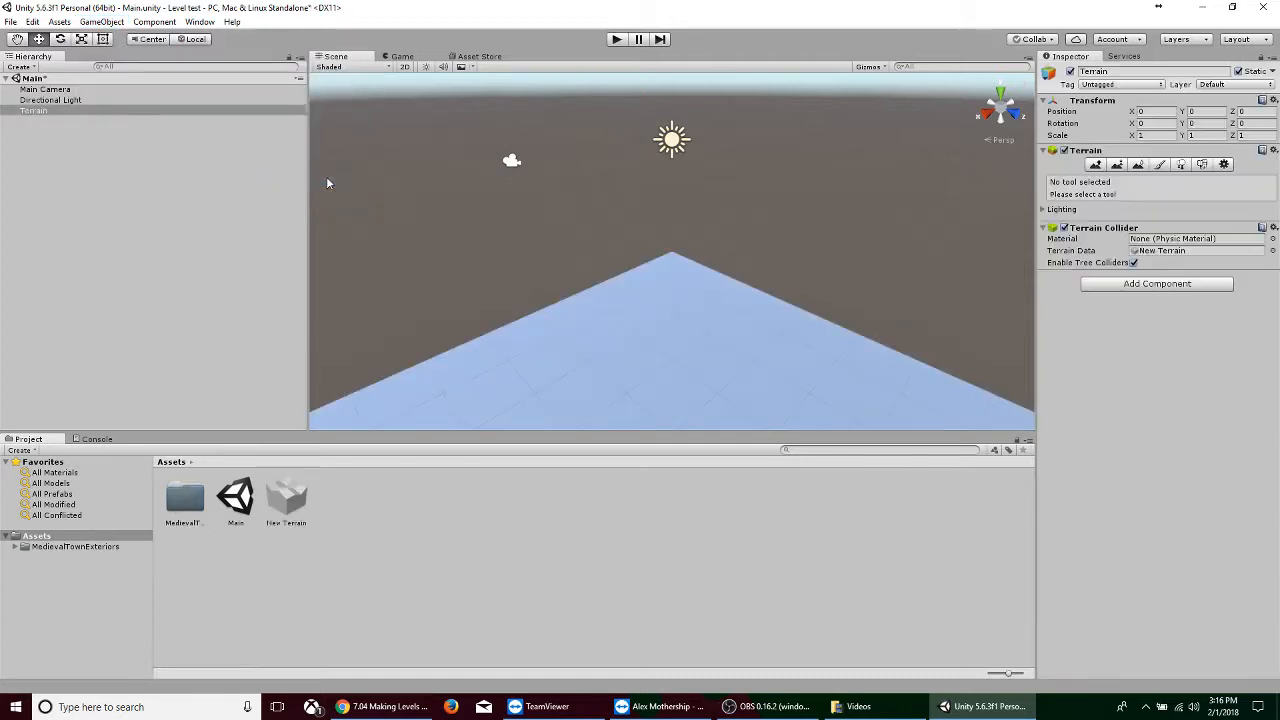
Examine the extent of the flat terrain and frame its far corner in the Scene view
middle_drag(681, 264, 673, 195)
scroll(669, 222, down, 3)
scroll(673, 195, down, 5)
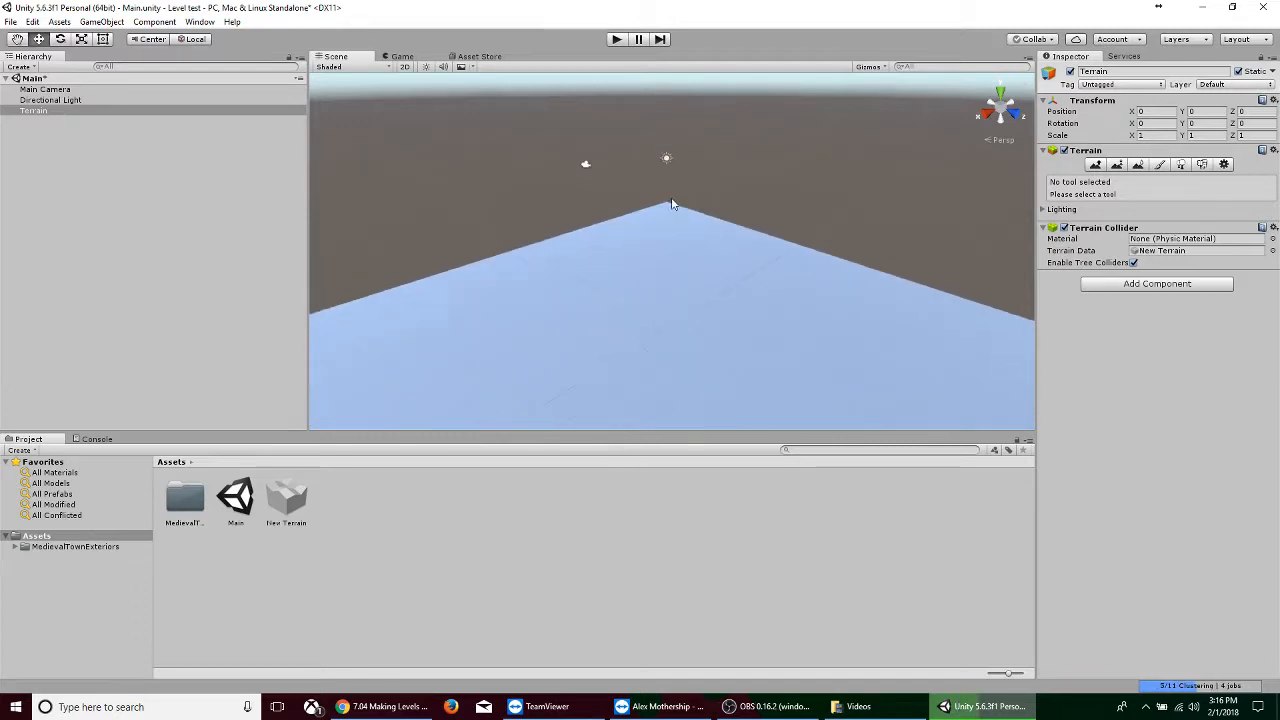
scroll(673, 196, down, 1)
middle_drag(685, 283, 680, 180)
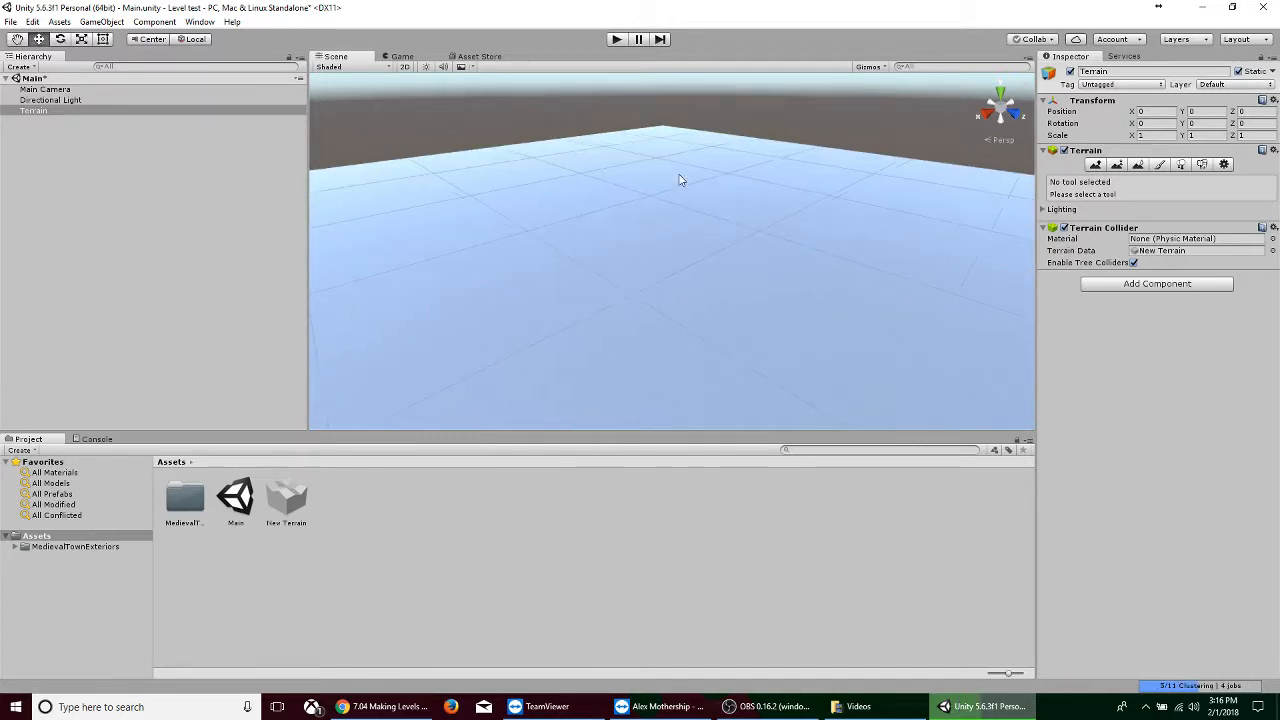
scroll(673, 176, down, 5)
scroll(670, 229, down, 5)
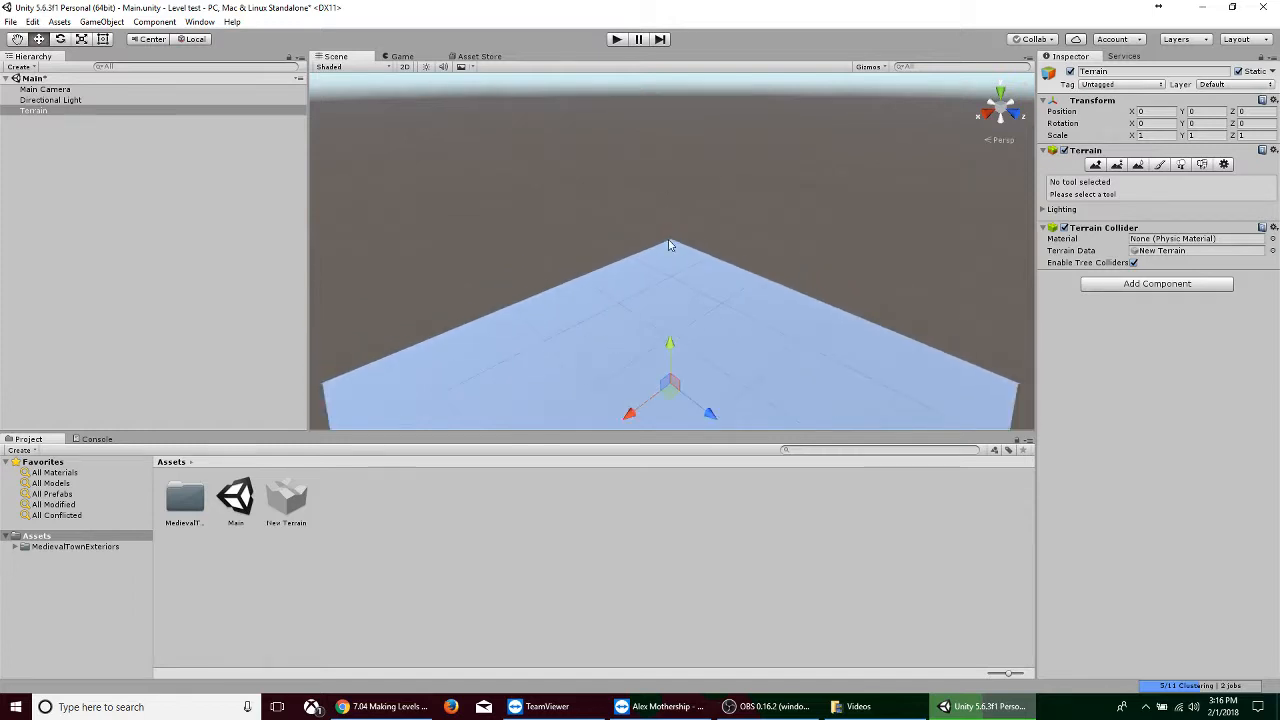
scroll(677, 320, up, 5)
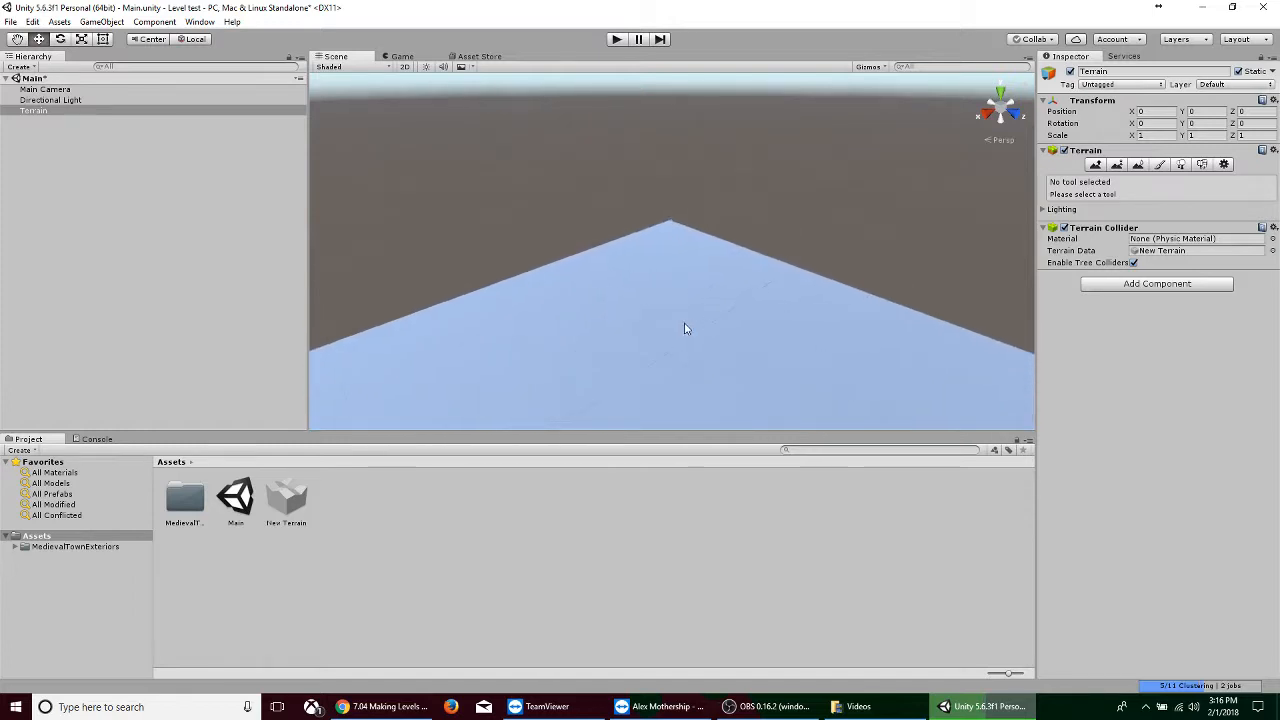
middle_drag(686, 329, 686, 259)
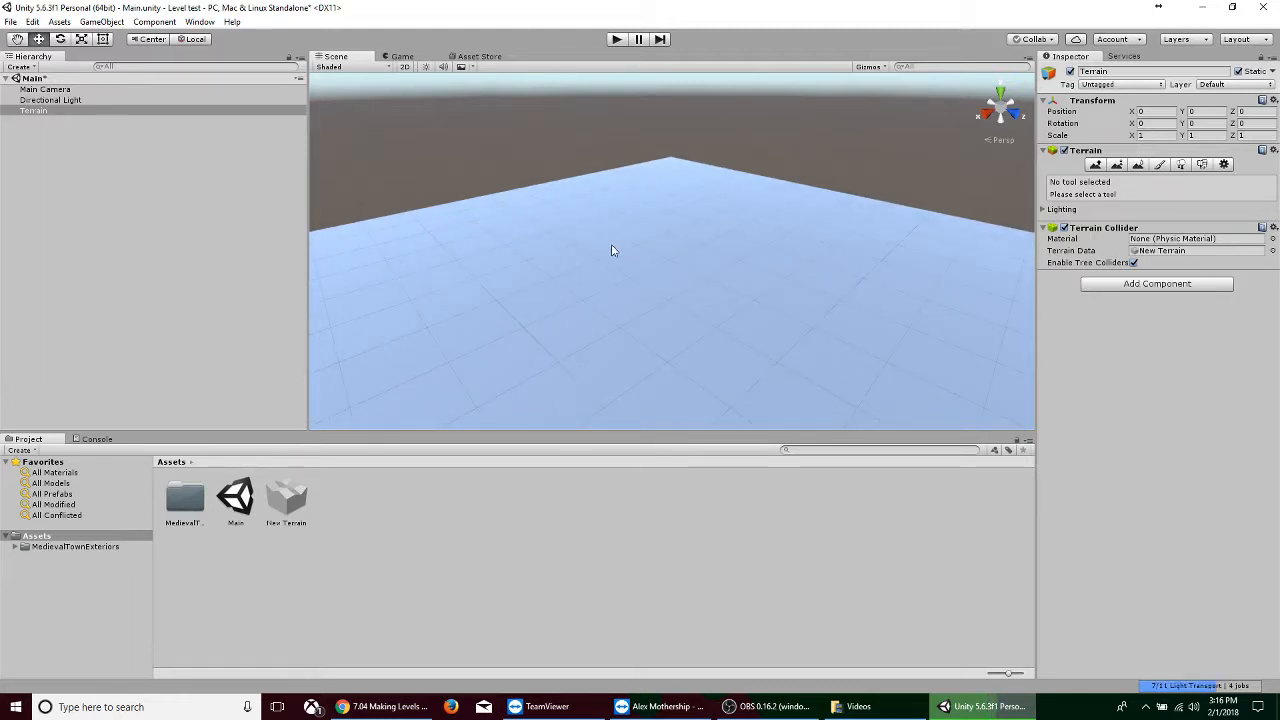
middle_drag(666, 229, 669, 237)
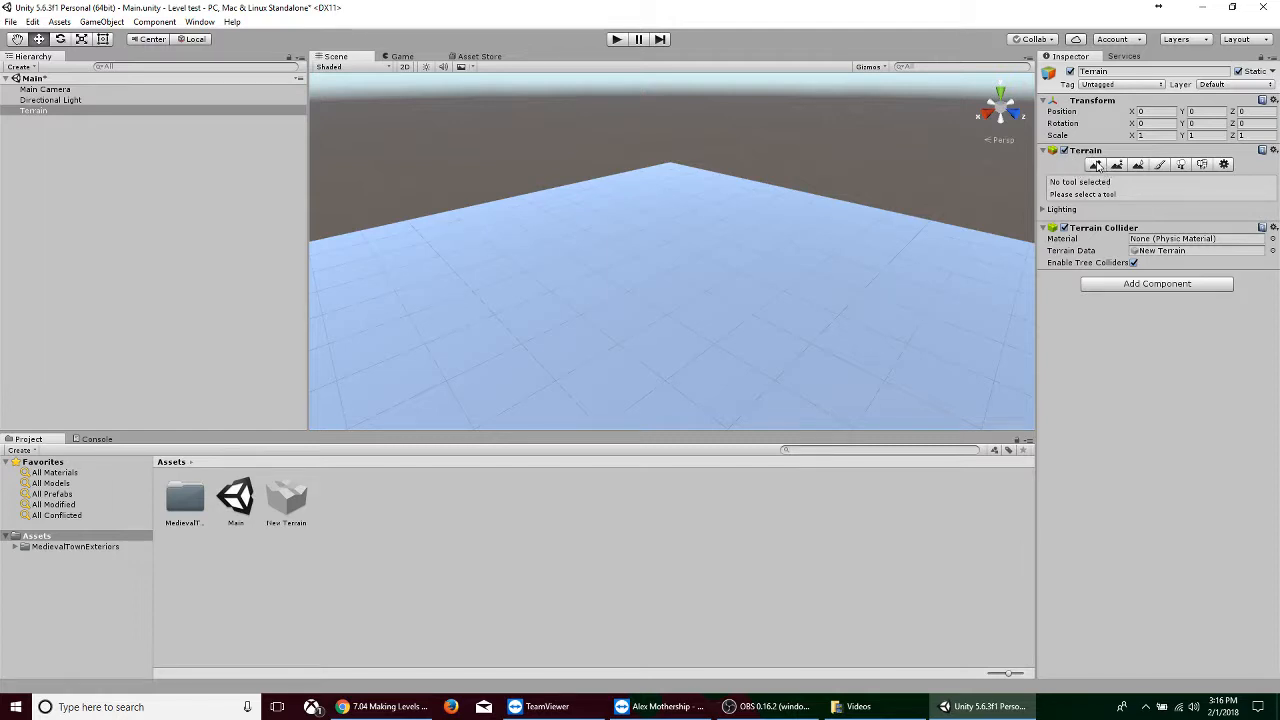
Set the Raise / Lower Terrain brush to size 40 and opacity 15, and try raising a mountain on the terrain
click(1095, 165)
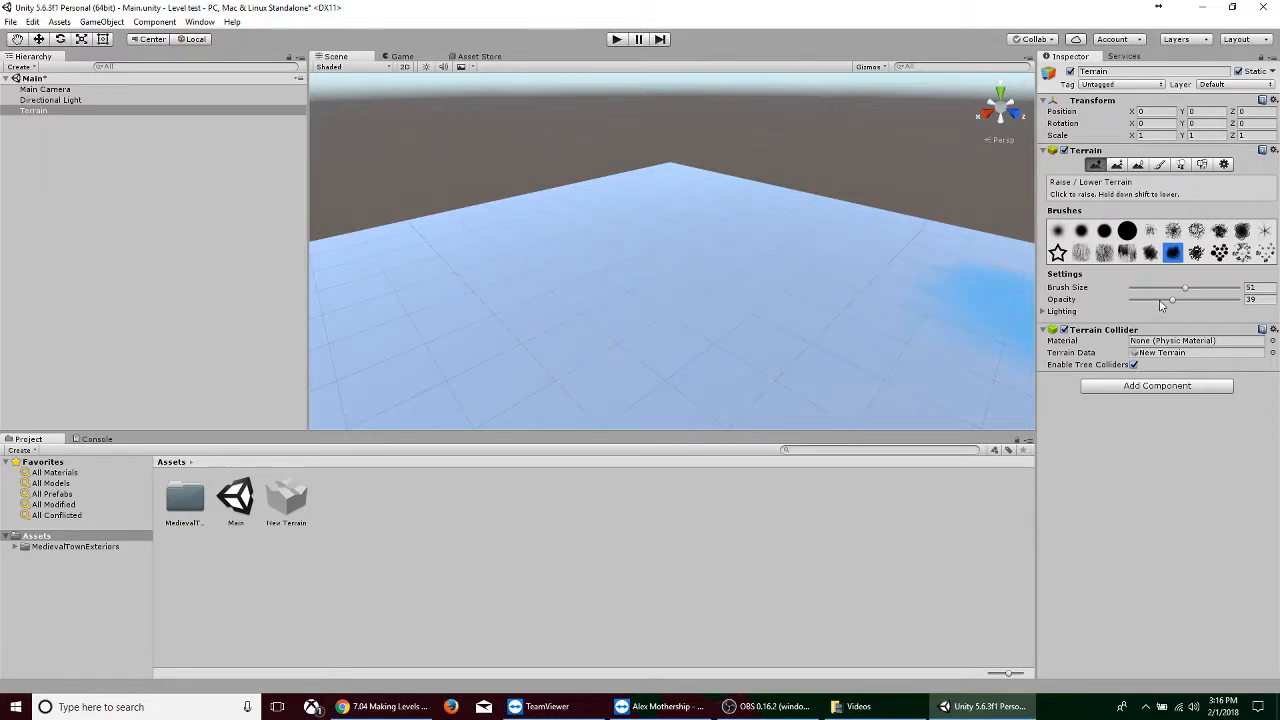
drag(1175, 305, 1171, 305)
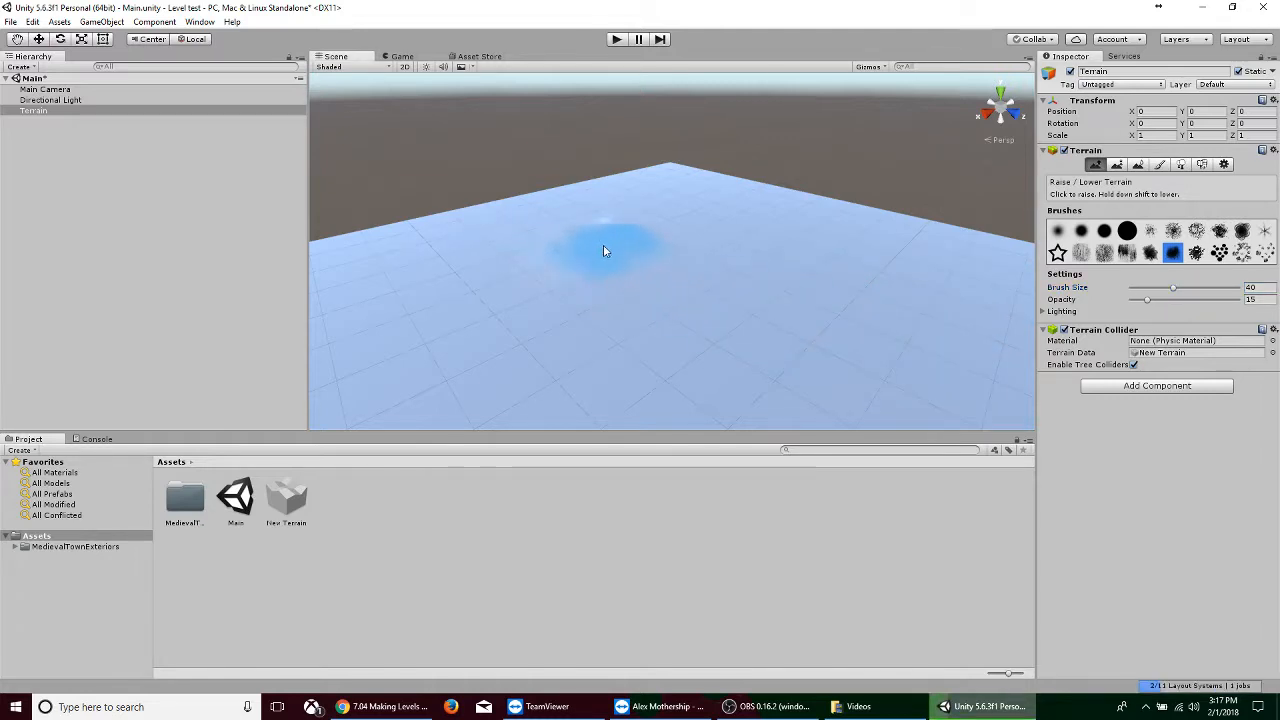
mouse_move(605, 251)
mouse_down()
mouse_move(674, 289)
mouse_move(606, 269)
mouse_move(675, 289)
mouse_move(722, 257)
mouse_move(638, 210)
mouse_move(580, 246)
mouse_move(490, 262)
mouse_move(530, 262)
mouse_move(557, 196)
mouse_move(700, 286)
mouse_move(686, 349)
mouse_move(782, 305)
mouse_move(730, 287)
mouse_up()
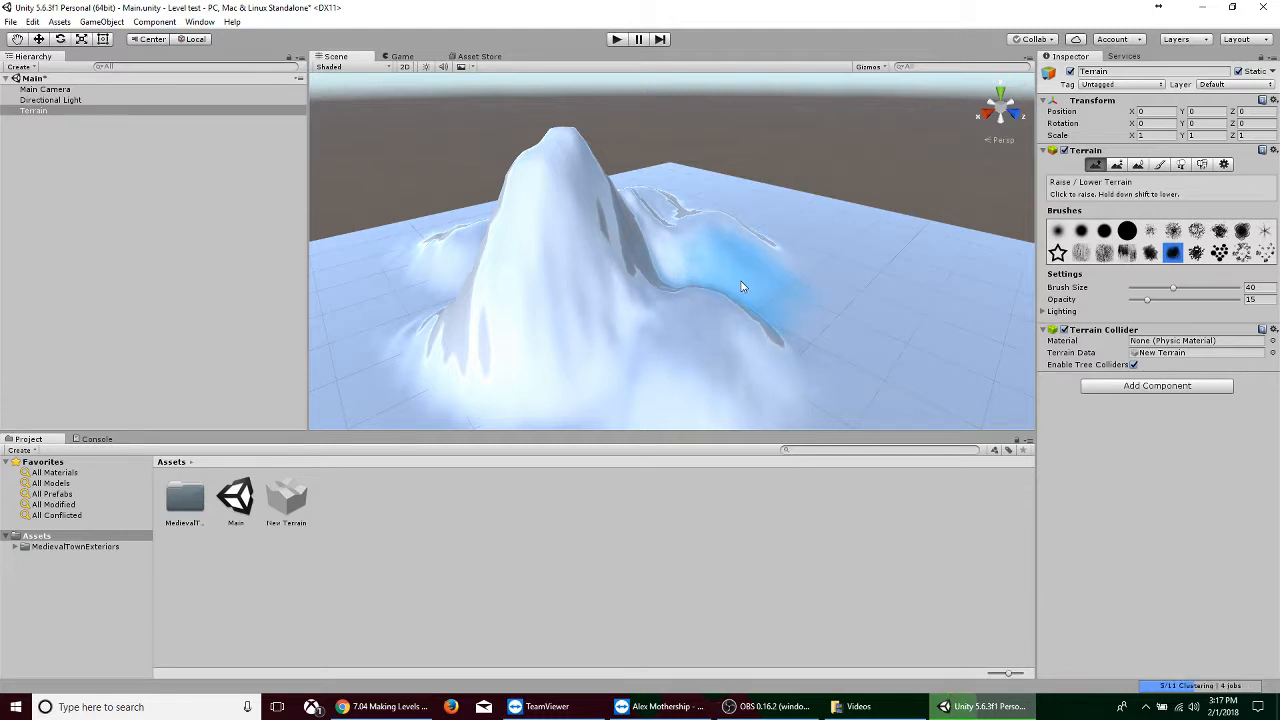
Undo all the mountain sculpting strokes along with the creation of the terrain
key(ctrl+z)
key(ctrl+z)
key(ctrl+z)
key(ctrl+z)
key(ctrl+z)
key(ctrl+z)
key(ctrl+z)
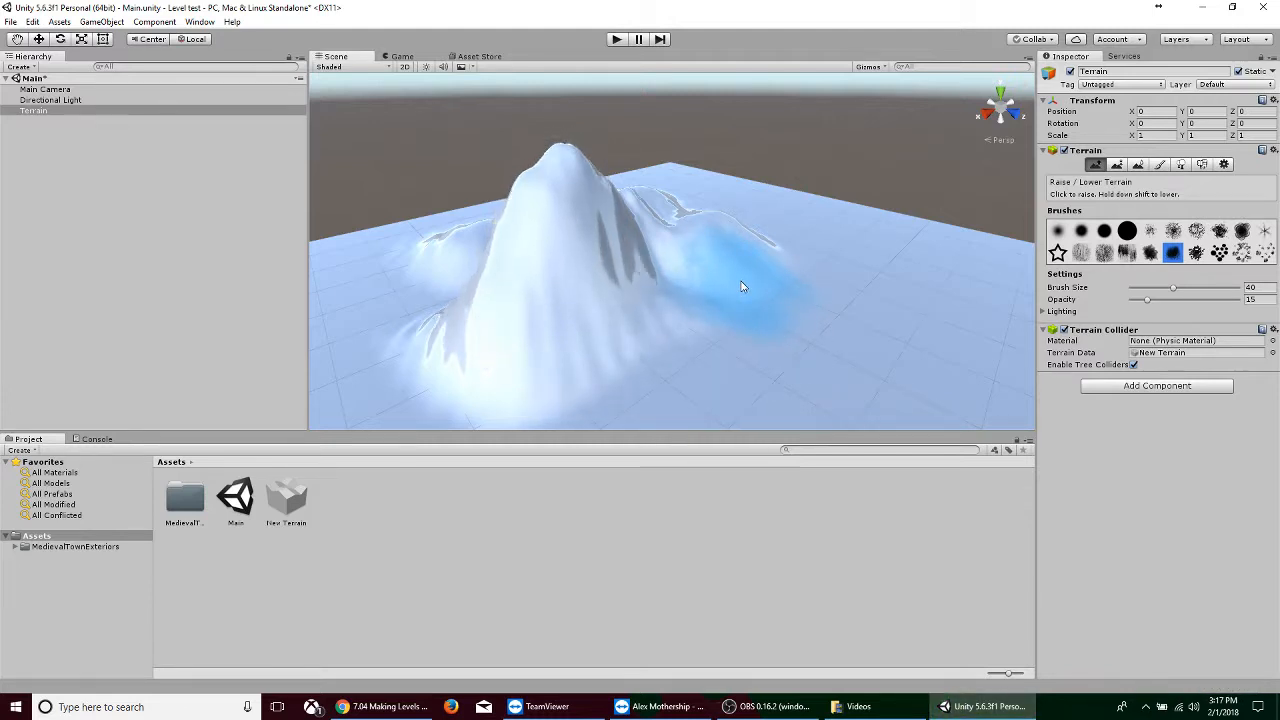
key(ctrl+z)
key(ctrl+z)
key(ctrl+z)
key(ctrl+z)
key(ctrl+z)
key(ctrl+z)
key(ctrl+z)
key(ctrl+z)
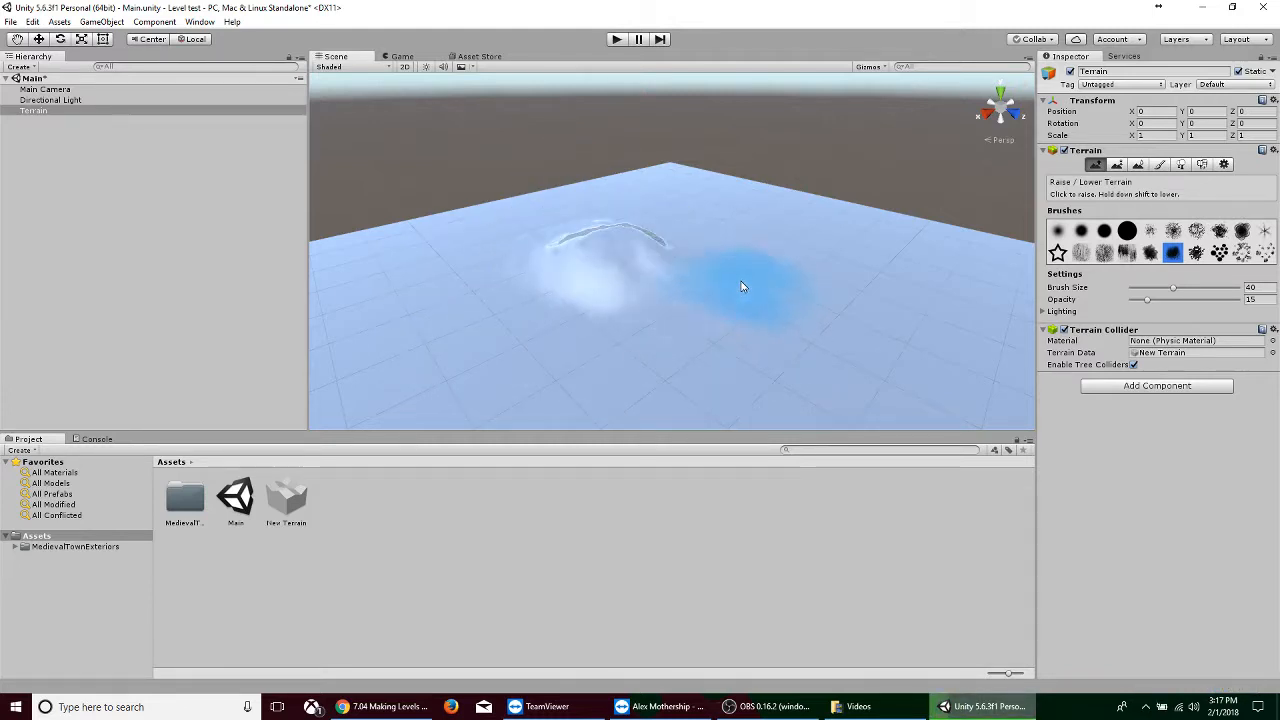
key(ctrl+z)
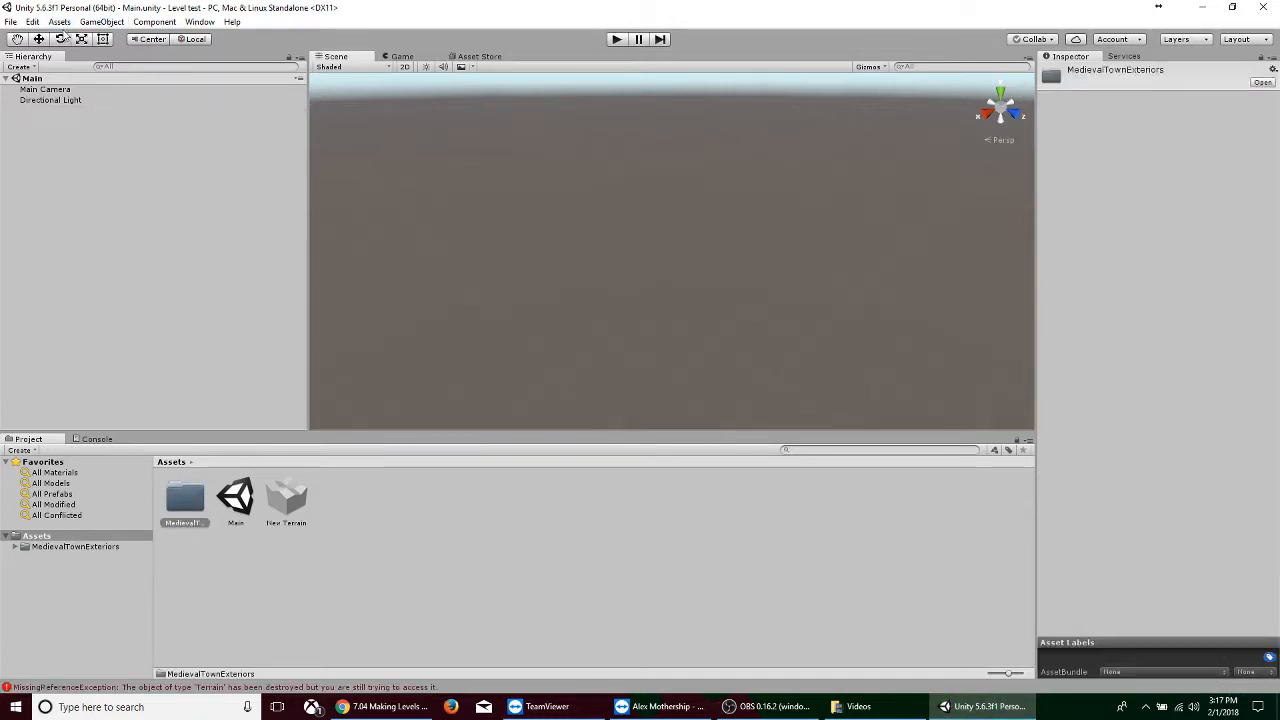
Add a fresh 3D terrain object to the Main scene
click(101, 21)
mouse_move(140, 66)
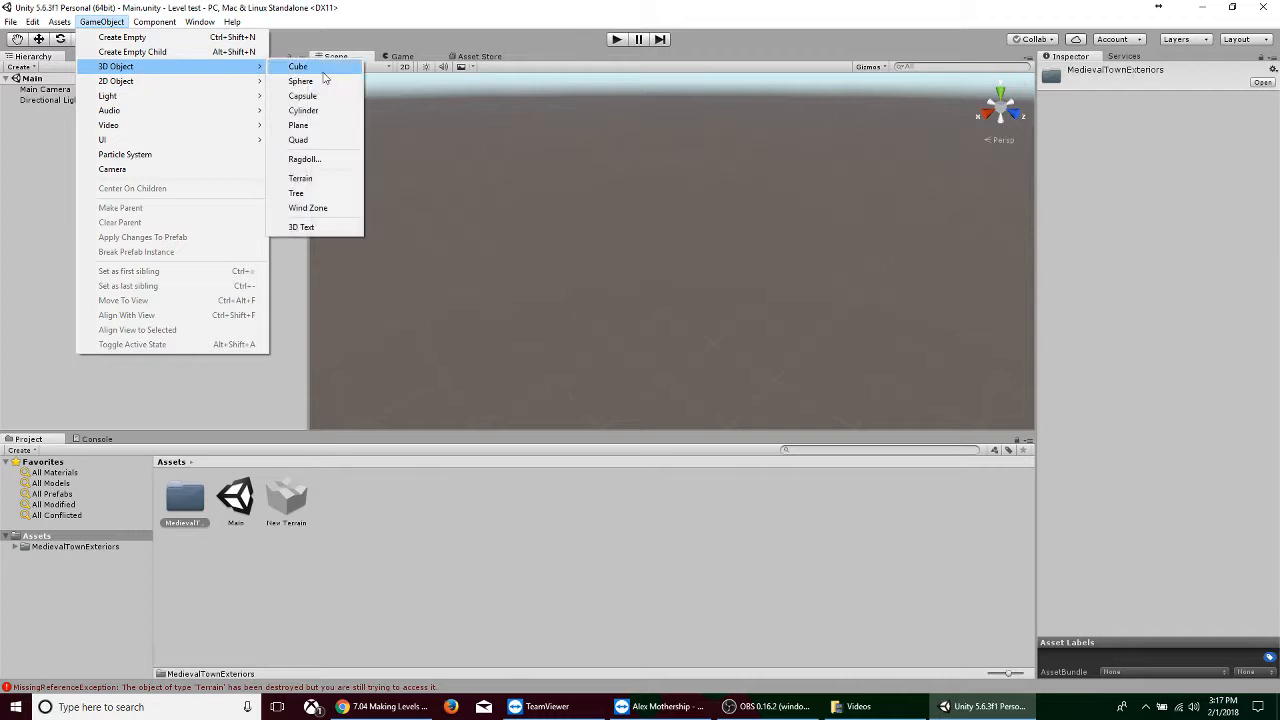
click(342, 175)
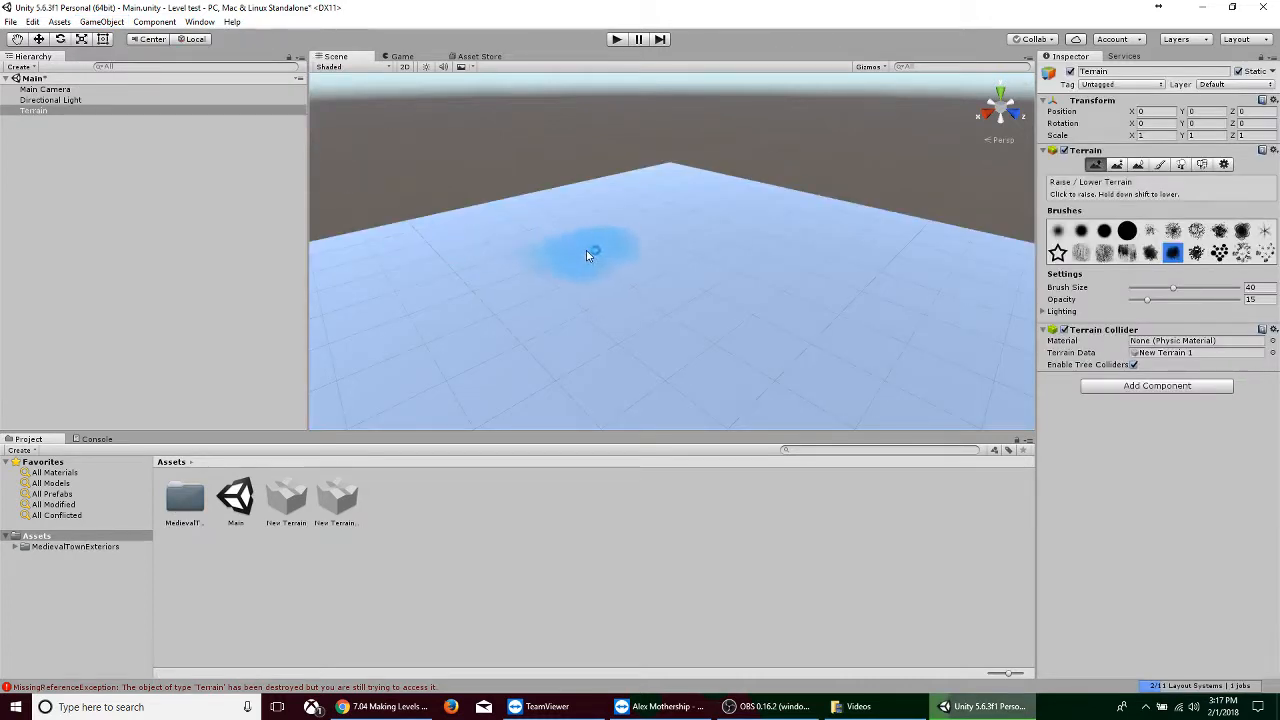
Permanently delete the leftover New Terrain asset from the project's Assets folder
click(286, 500)
right_click(302, 497)
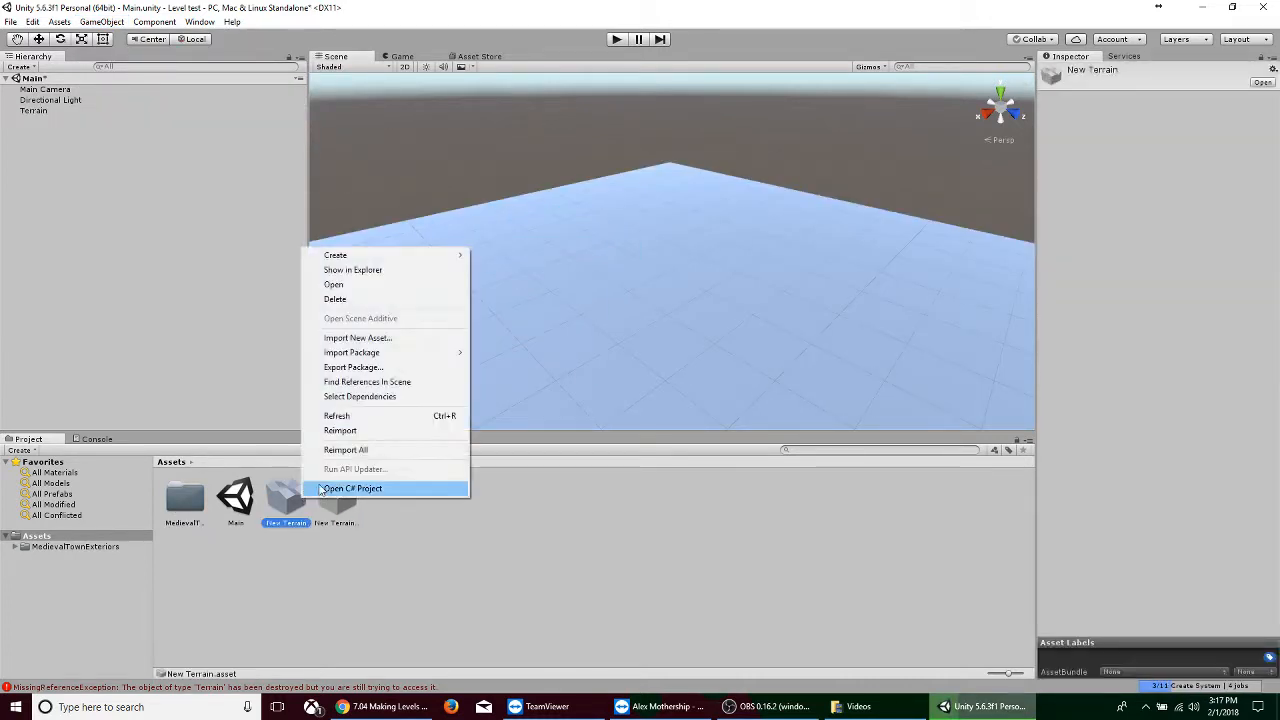
click(355, 299)
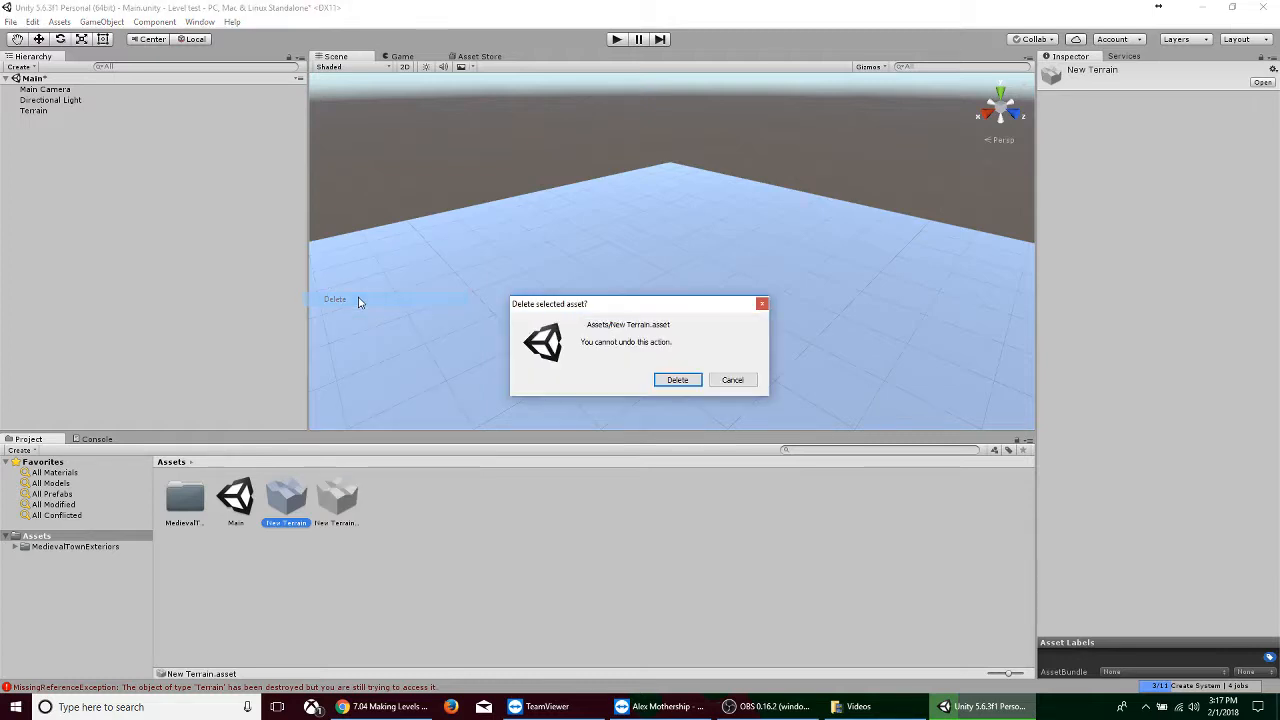
click(684, 381)
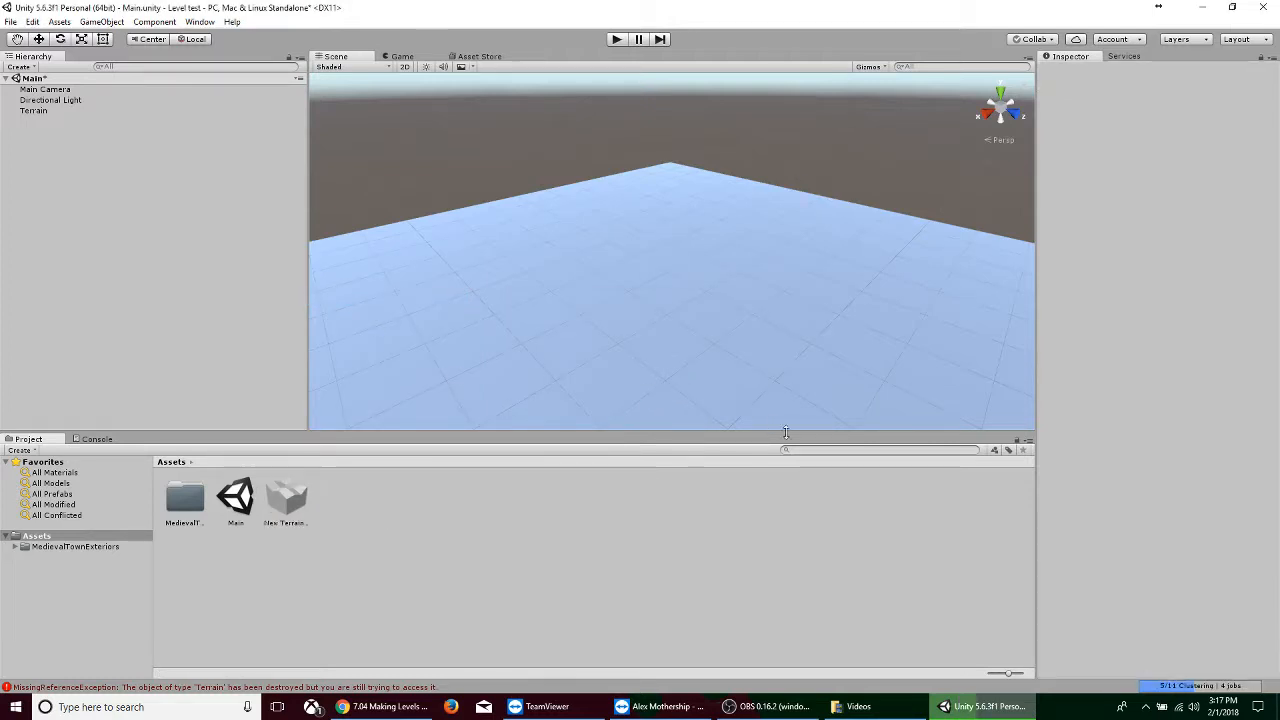
Select the terrain and raise broad mountains across its far corner with the large solid round brush
click(289, 500)
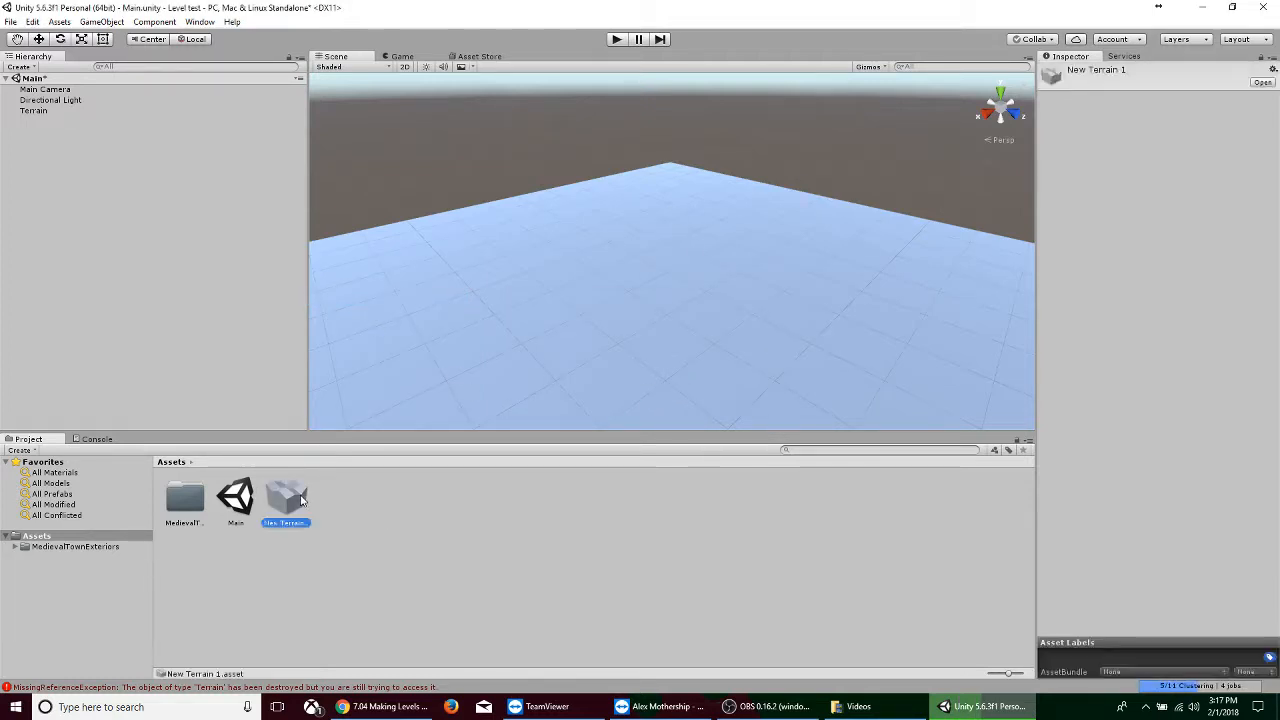
click(594, 254)
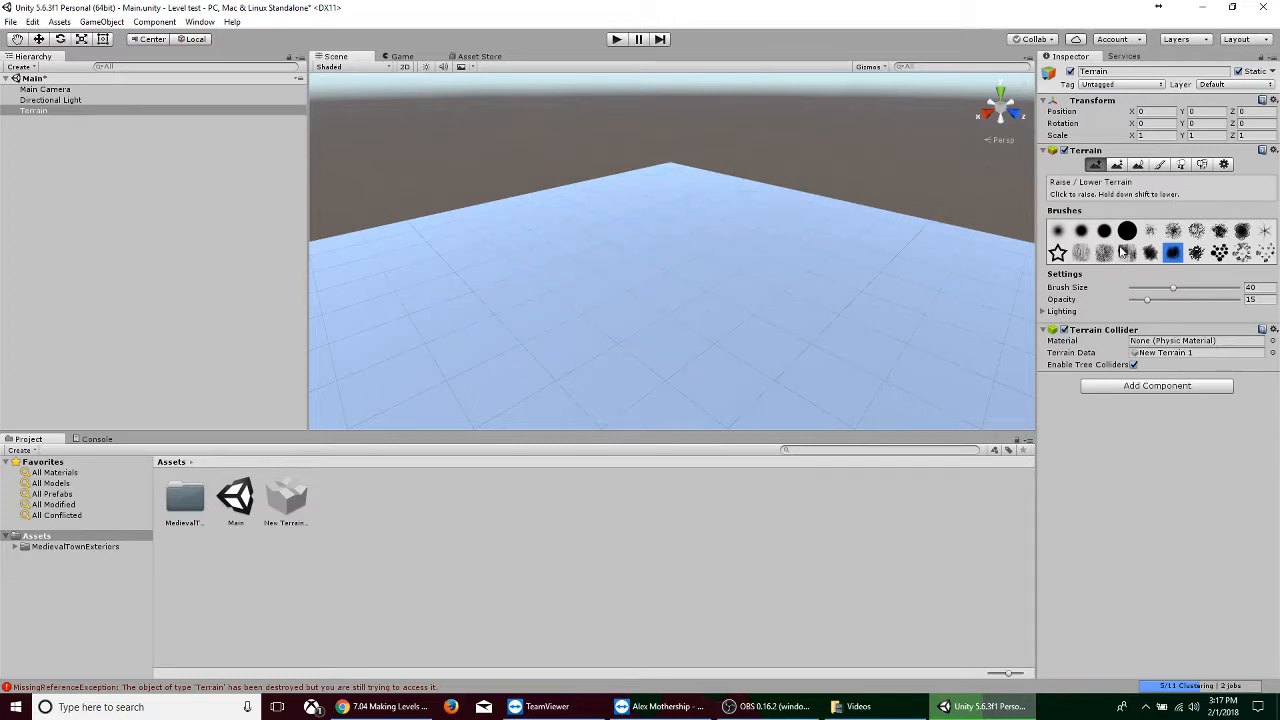
click(1127, 231)
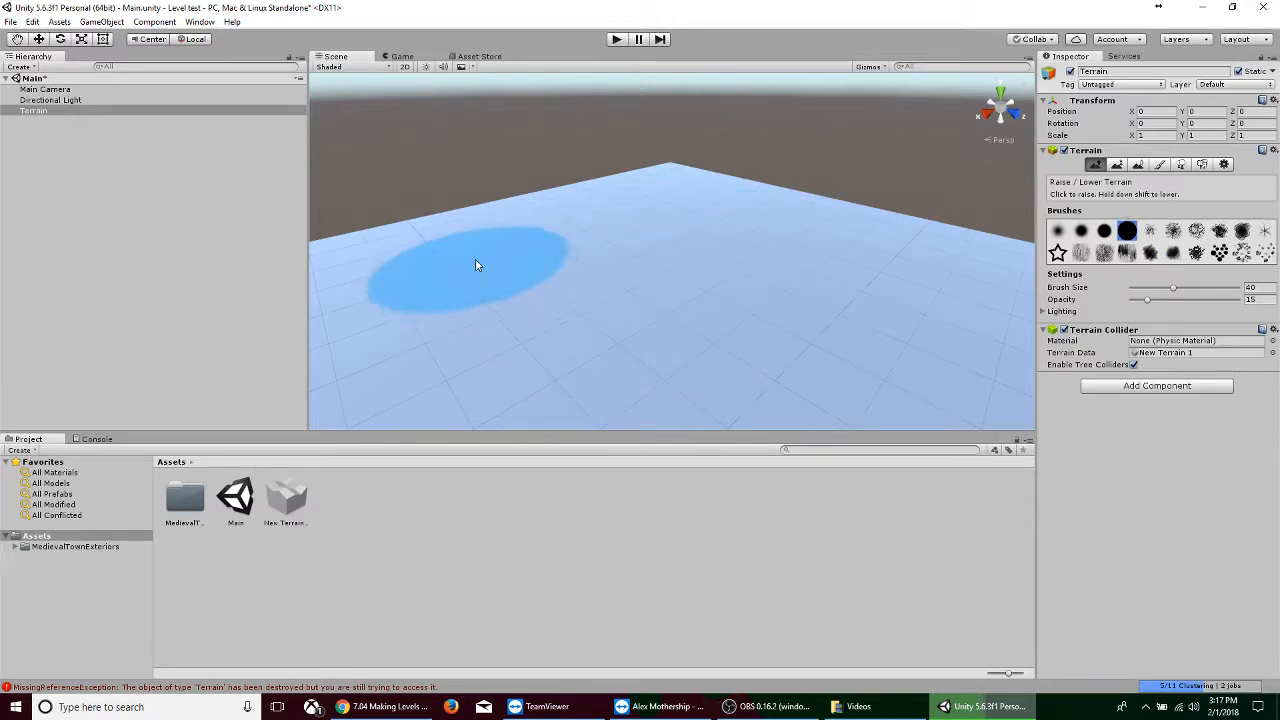
mouse_move(426, 271)
mouse_down()
mouse_move(540, 206)
mouse_move(771, 153)
mouse_up()
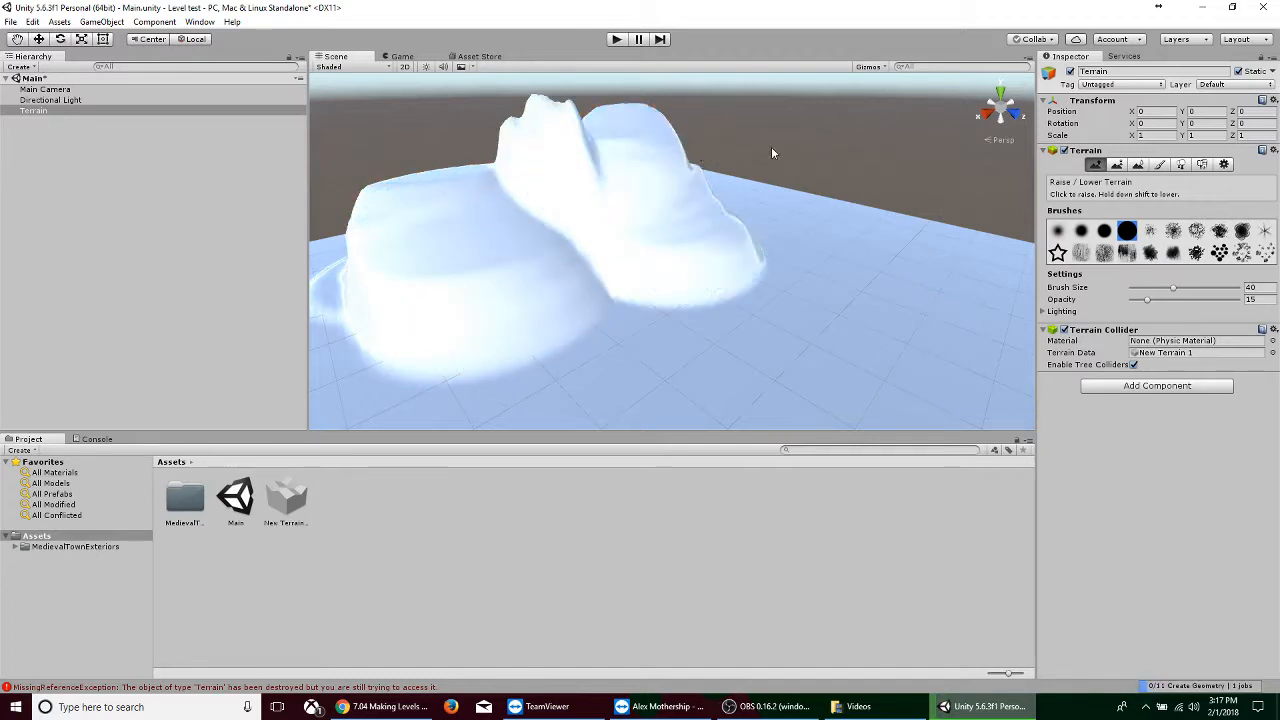
drag(757, 200, 1000, 222)
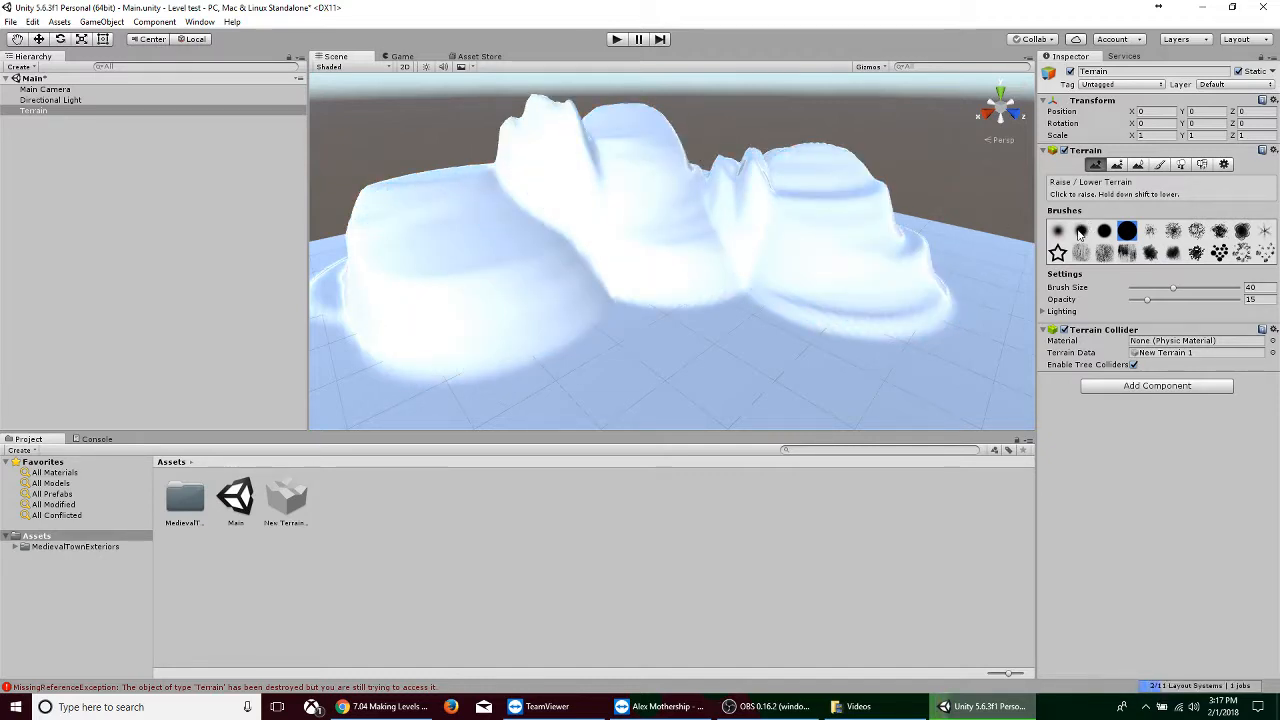
Set the brush size to 23 and raise narrower peaks that extend the mountains forward and along the terrain's right side
drag(1177, 290, 1155, 288)
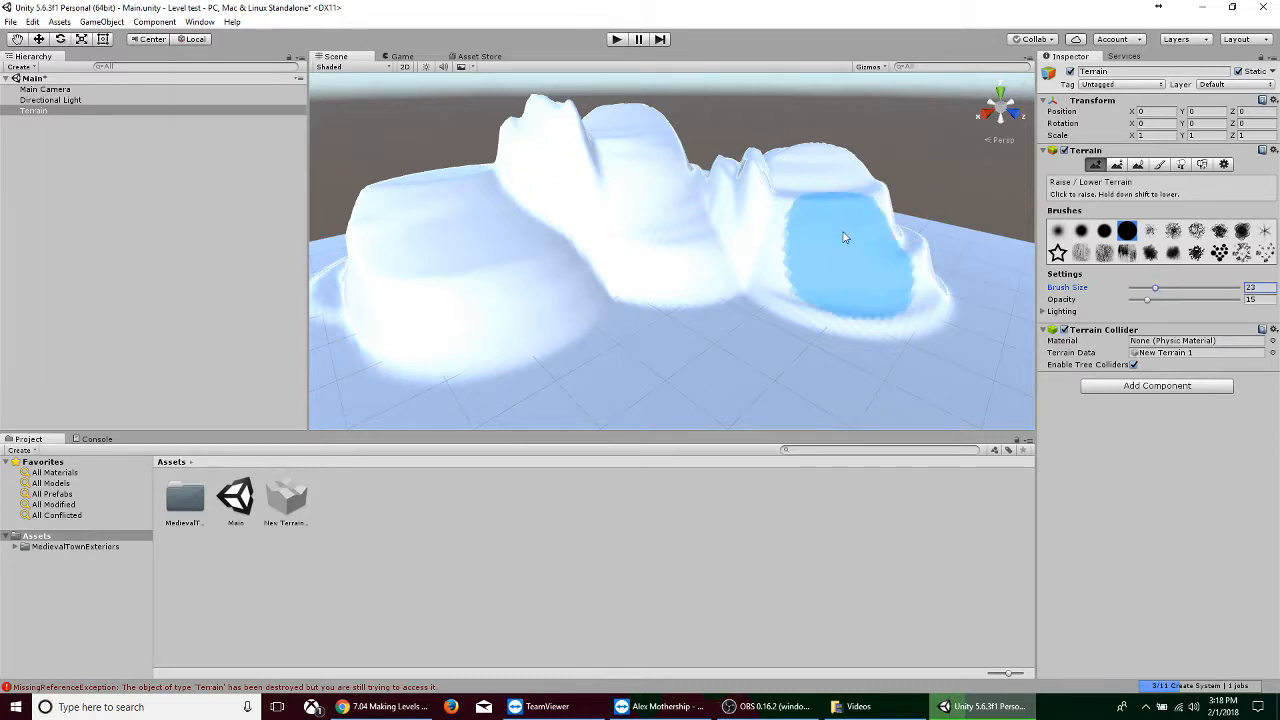
mouse_move(846, 237)
mouse_down()
mouse_move(826, 163)
mouse_move(899, 204)
mouse_move(777, 251)
mouse_move(666, 240)
mouse_move(686, 190)
mouse_move(528, 227)
mouse_up()
scroll(600, 260, down, 10)
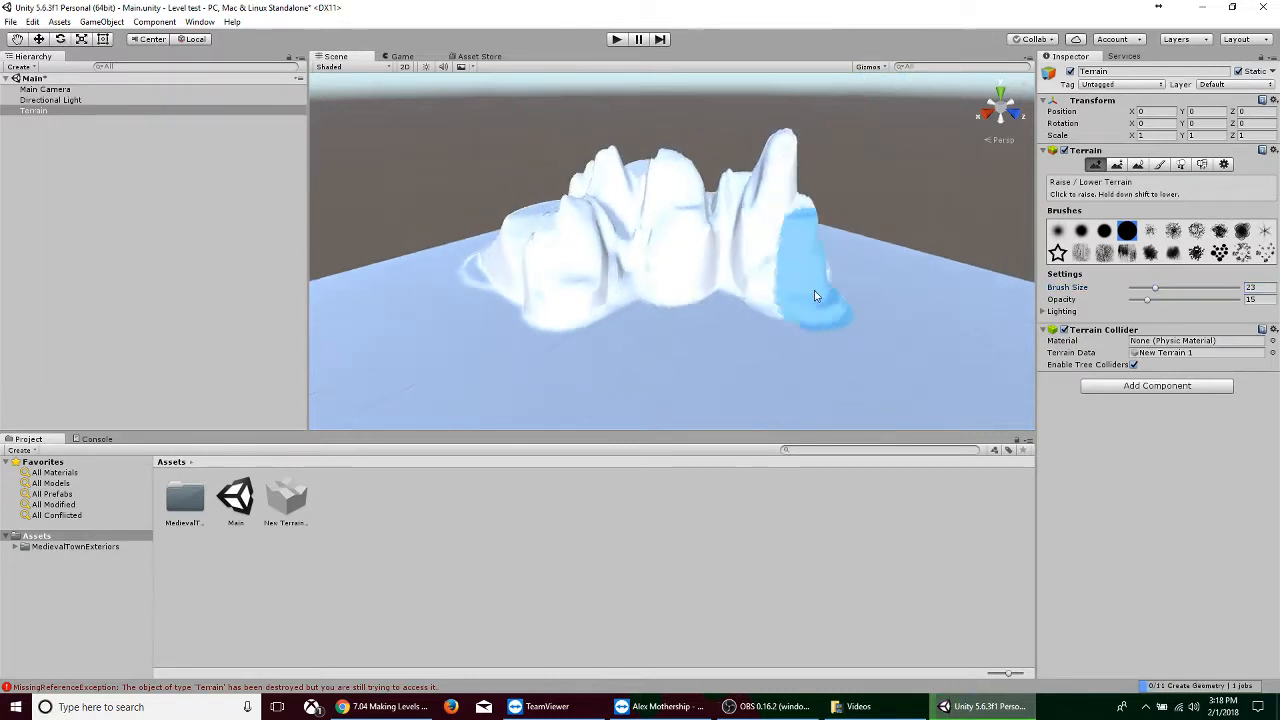
mouse_move(857, 304)
mouse_down()
mouse_move(958, 318)
mouse_move(990, 345)
mouse_move(880, 292)
mouse_move(808, 237)
mouse_move(578, 330)
mouse_move(508, 326)
mouse_move(507, 286)
mouse_move(543, 329)
mouse_up()
scroll(620, 329, down, 5)
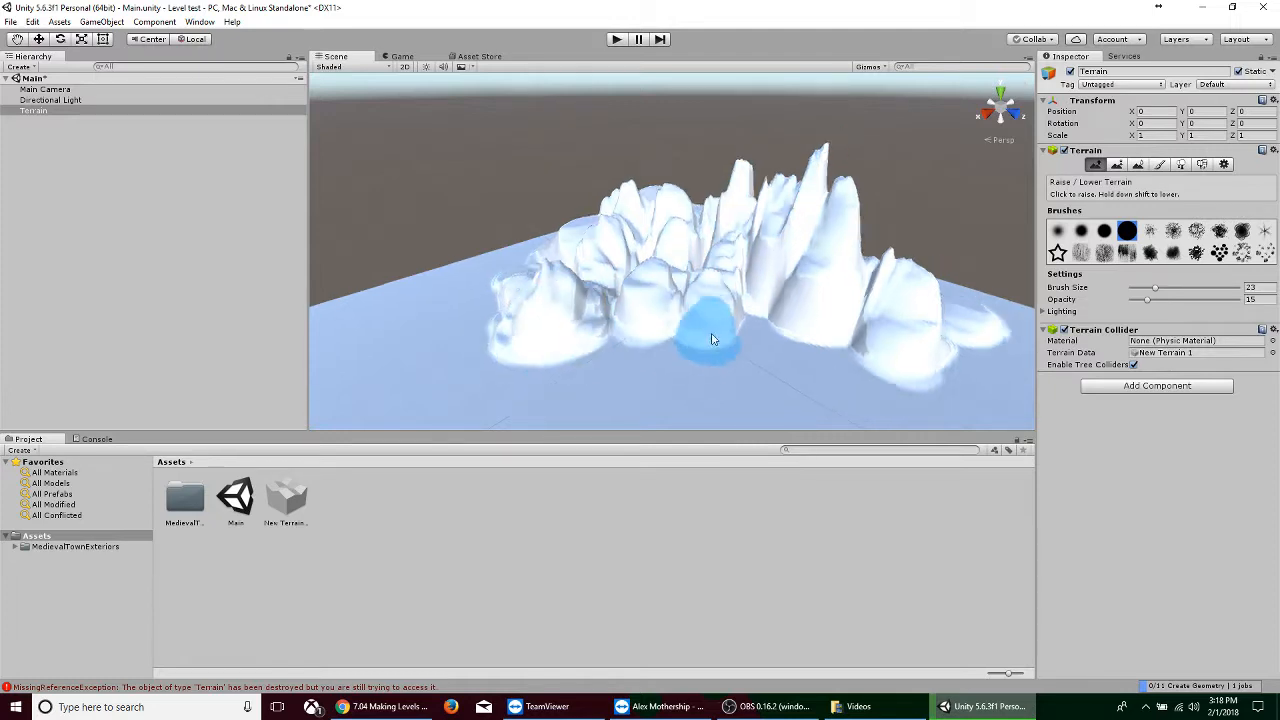
mouse_move(828, 318)
mouse_down()
mouse_move(948, 332)
mouse_move(948, 369)
mouse_up()
Extend the mountain ridge along the terrain's left side with the same raising brush
scroll(953, 362, down, 5)
scroll(953, 362, up, 3)
middle_drag(953, 360, 934, 303)
scroll(939, 318, up, 1)
alt+drag(943, 330, 929, 357)
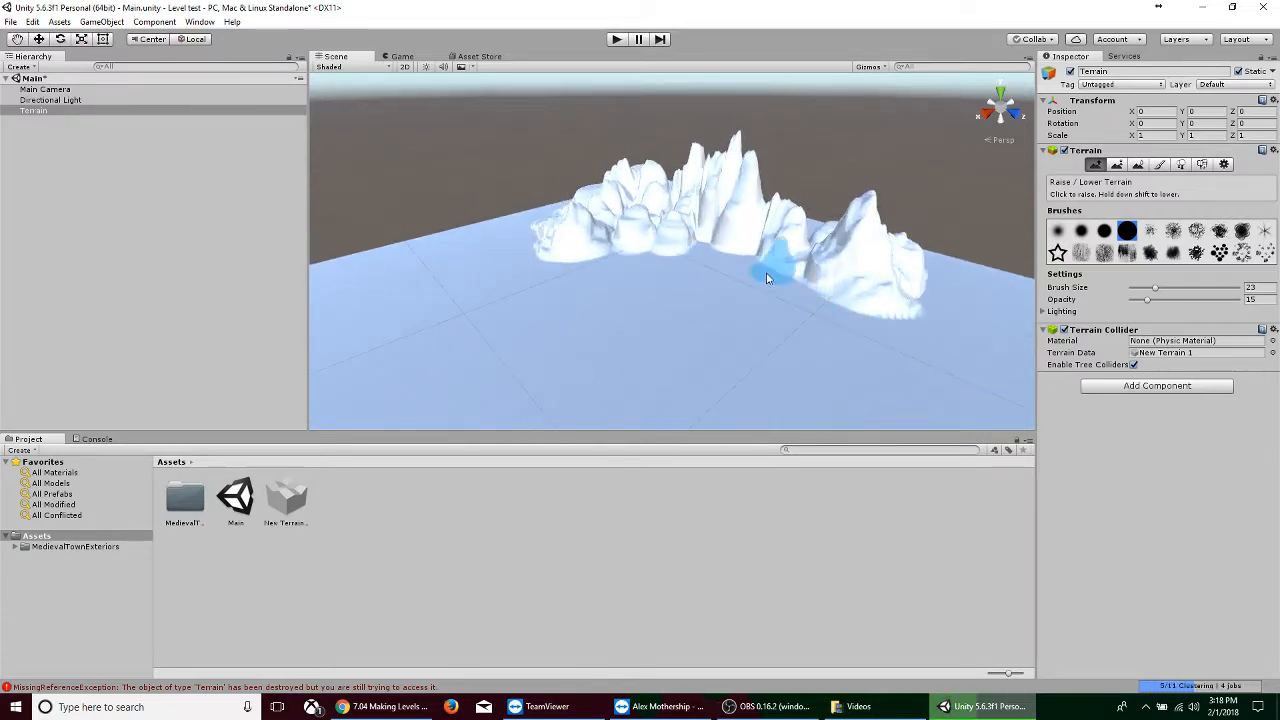
mouse_move(527, 258)
mouse_down()
mouse_move(357, 277)
mouse_move(343, 294)
mouse_move(357, 266)
mouse_move(511, 248)
mouse_move(529, 214)
mouse_move(420, 240)
mouse_up()
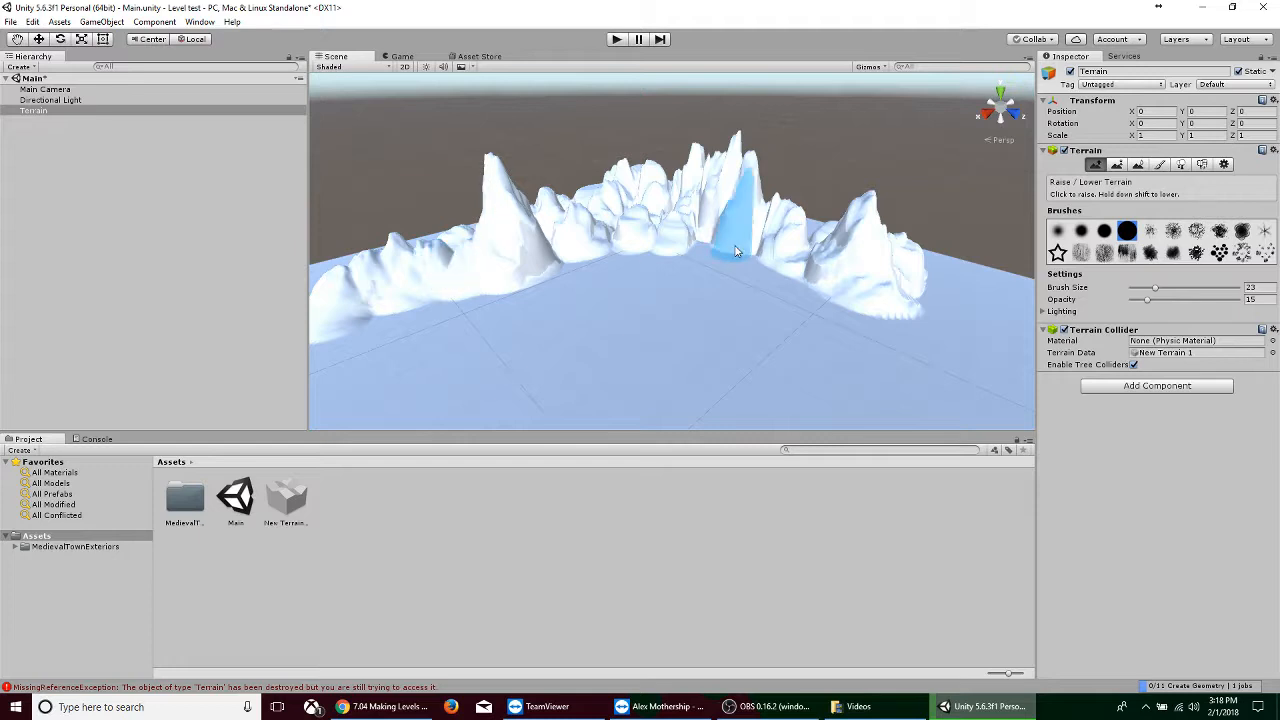
middle_drag(743, 291, 781, 250)
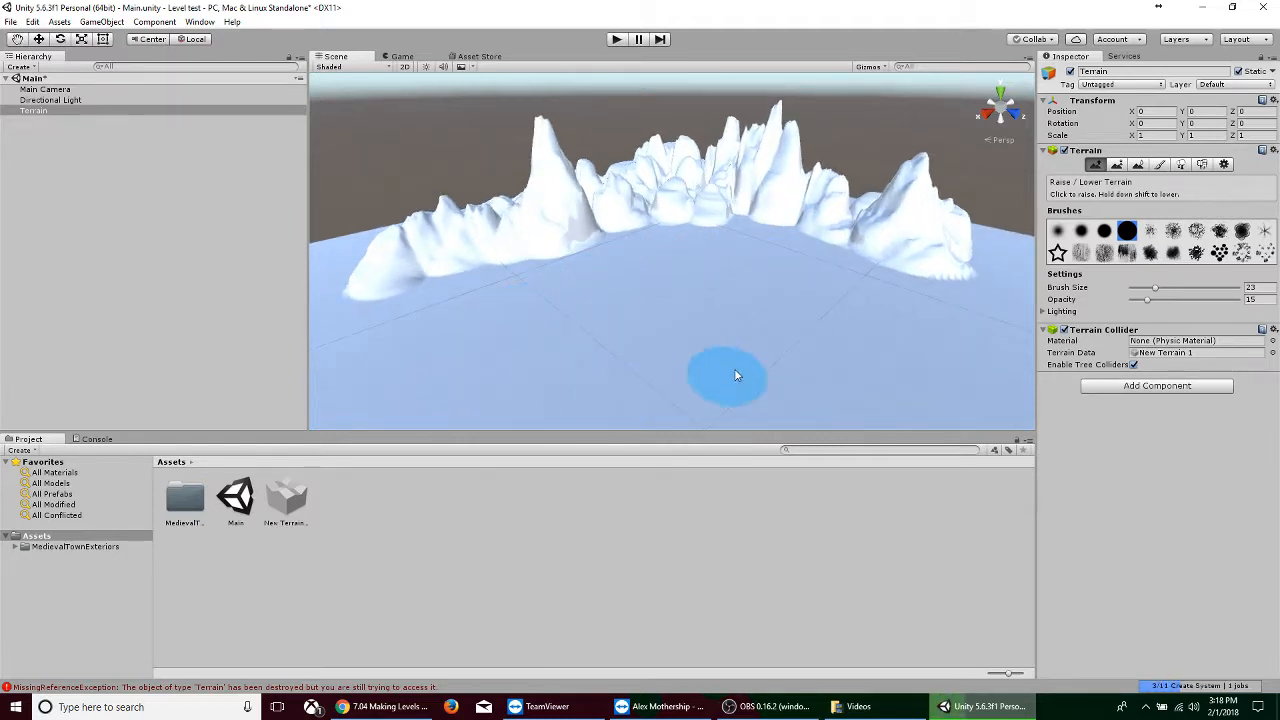
Look over the Smooth Height and texture painting tools of the terrain, and activate the Paint Height tool
click(1137, 165)
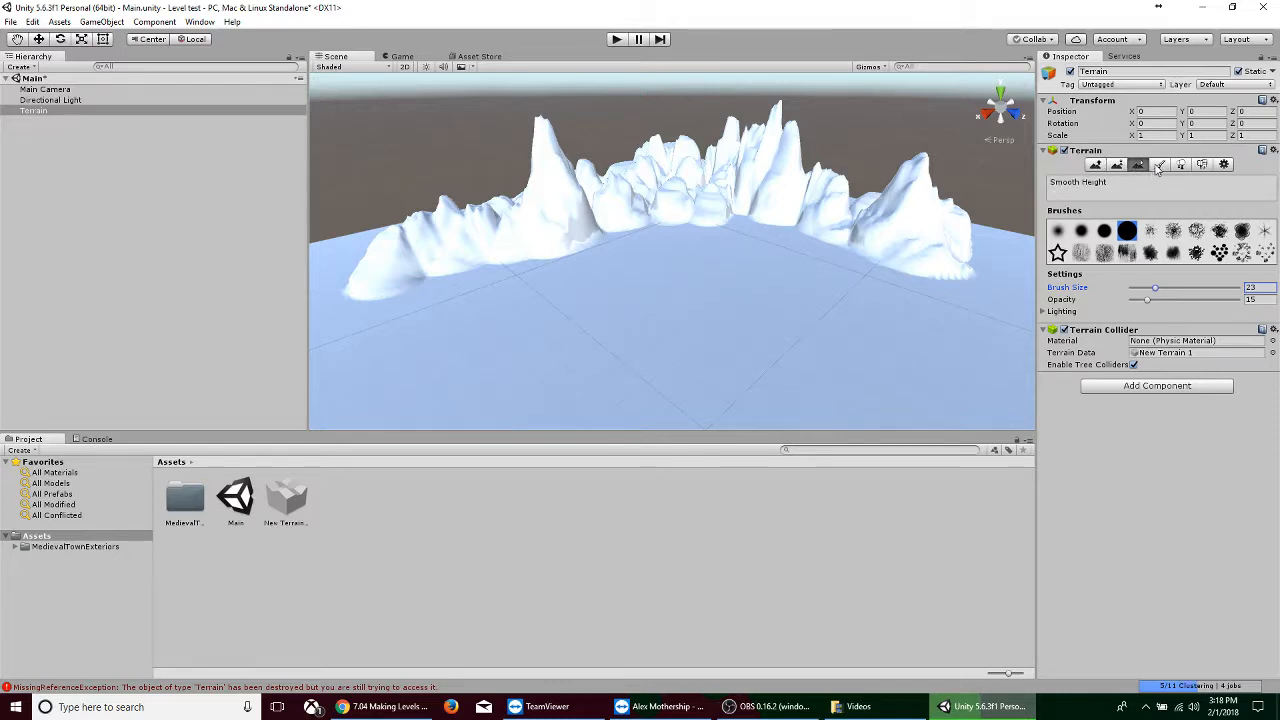
click(1158, 165)
click(1137, 165)
click(1117, 165)
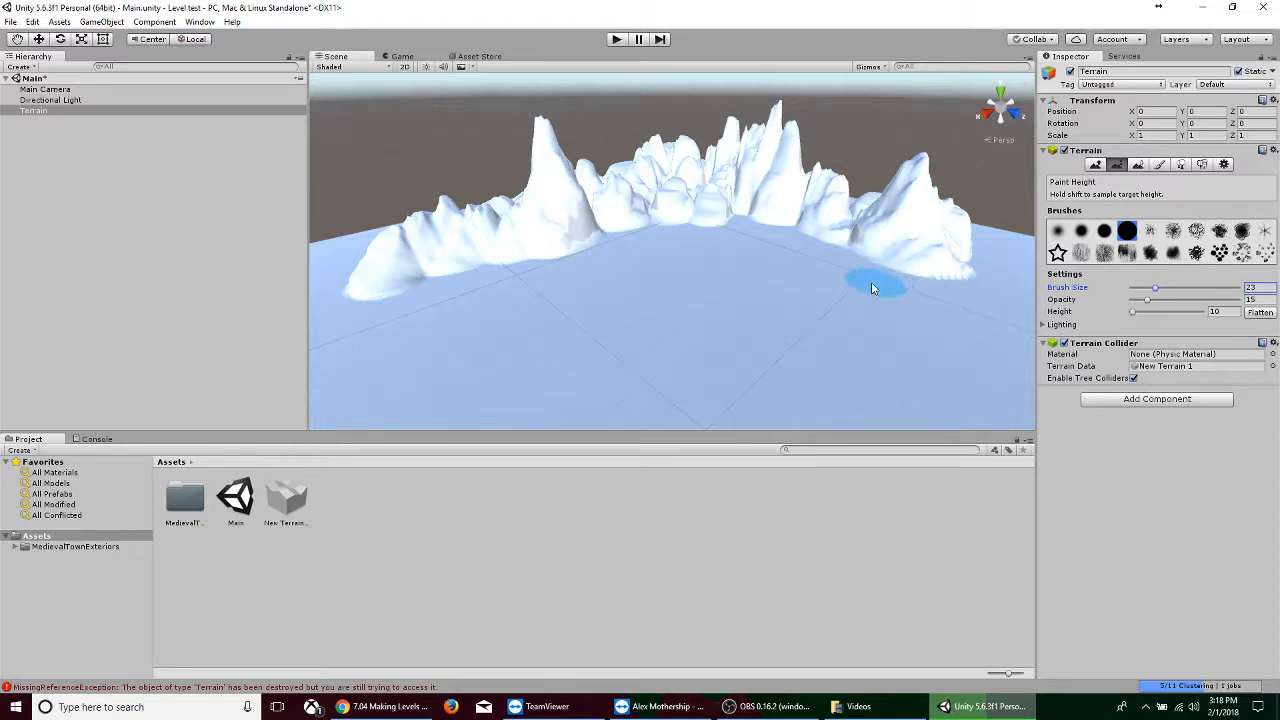
Paint a raised flat plateau at height 10 across the area enclosed by the mountains, using brush size 23
mouse_move(873, 277)
mouse_down()
mouse_move(846, 278)
mouse_move(810, 245)
mouse_move(750, 222)
mouse_move(660, 250)
mouse_move(770, 252)
mouse_move(784, 227)
mouse_move(672, 243)
mouse_move(677, 223)
mouse_move(760, 217)
mouse_move(623, 237)
mouse_move(576, 205)
mouse_move(551, 251)
mouse_move(509, 251)
mouse_move(522, 248)
mouse_move(423, 286)
mouse_move(598, 248)
mouse_move(540, 277)
mouse_move(757, 248)
mouse_move(831, 277)
mouse_move(586, 294)
mouse_move(712, 281)
mouse_move(609, 286)
mouse_move(849, 301)
mouse_move(943, 274)
mouse_move(640, 203)
mouse_move(686, 218)
mouse_move(666, 220)
mouse_move(612, 183)
mouse_move(640, 188)
mouse_move(601, 181)
mouse_up()
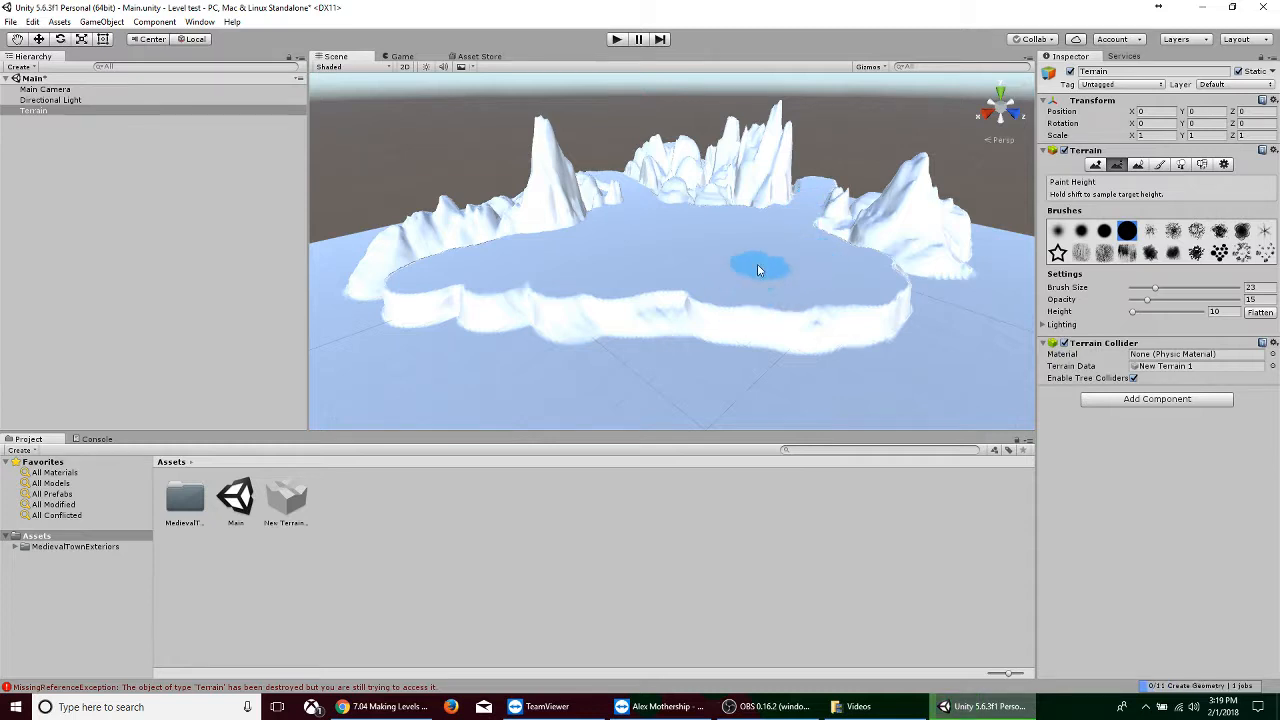
scroll(752, 288, up, 5)
scroll(746, 300, down, 4)
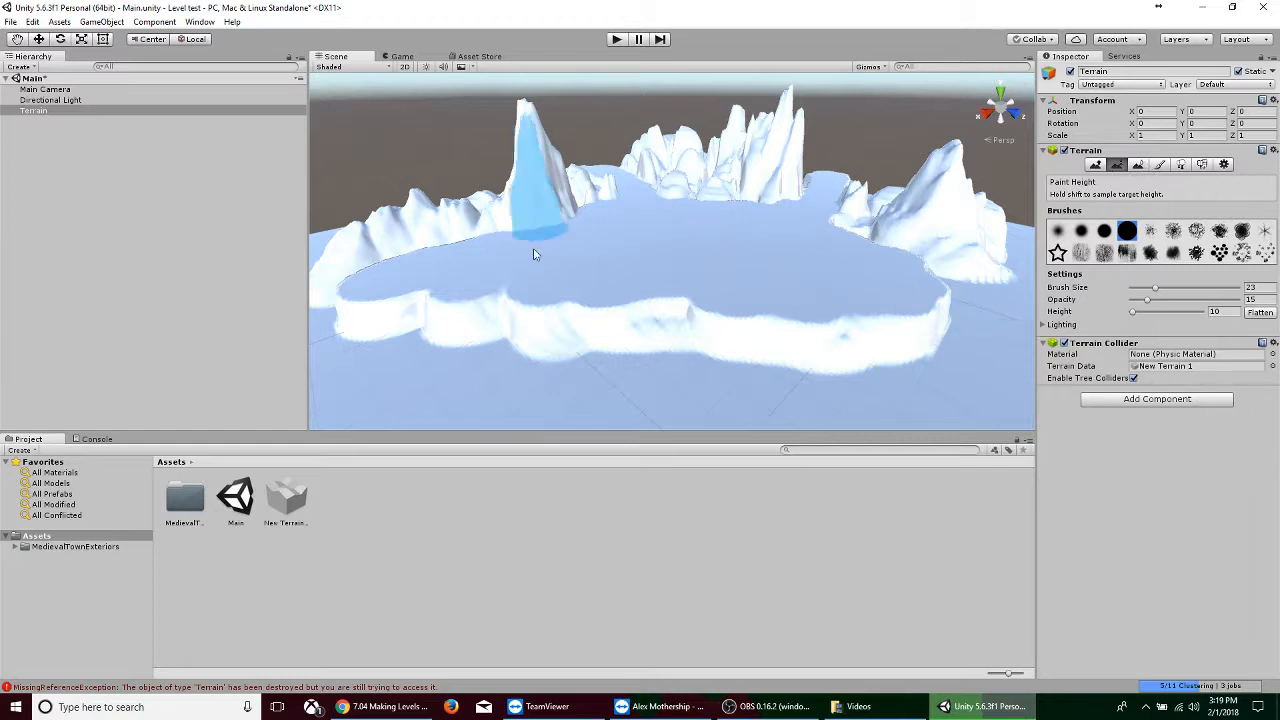
Add the grassy rock texture as the terrain's first paint texture so that it covers the whole terrain
click(1159, 168)
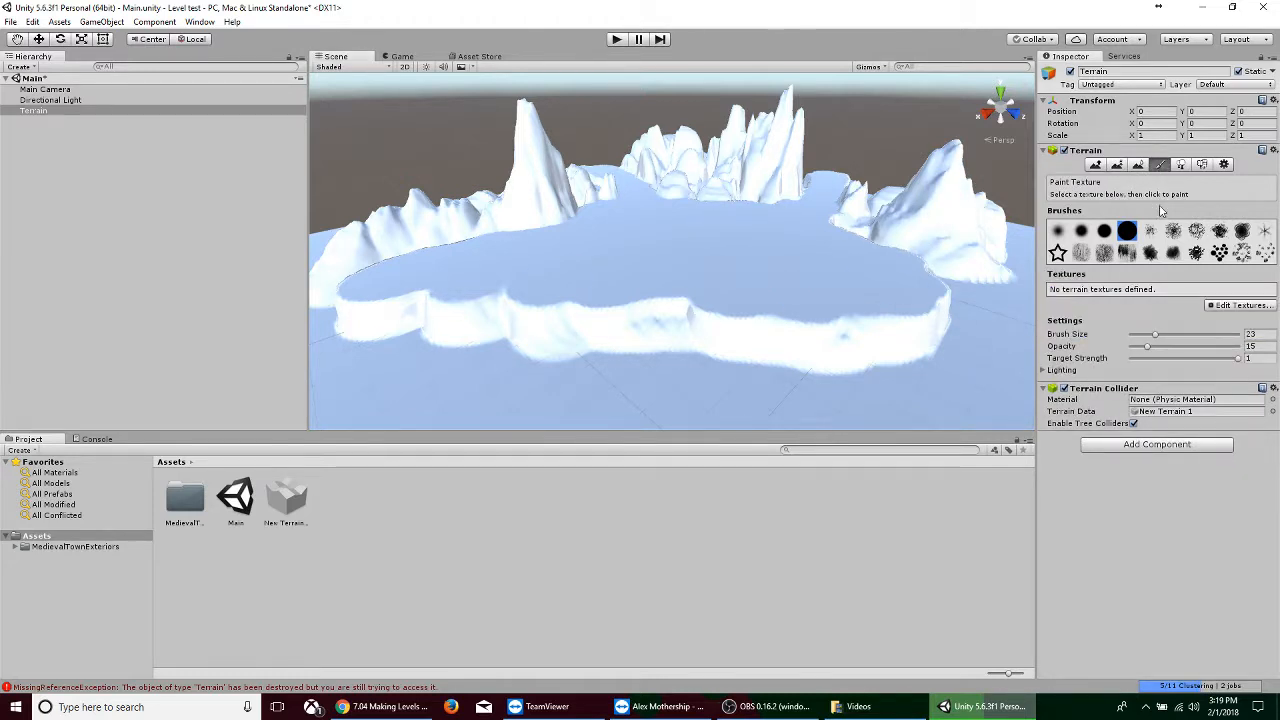
click(1238, 306)
click(1232, 310)
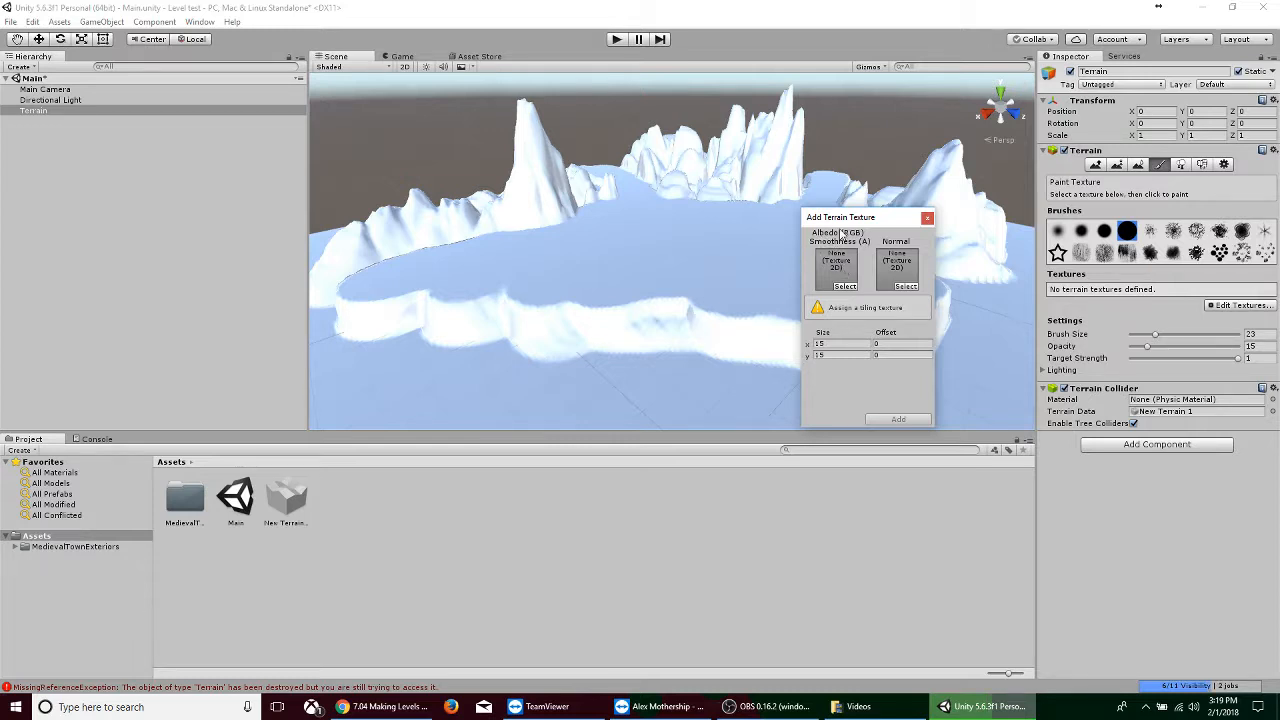
click(845, 287)
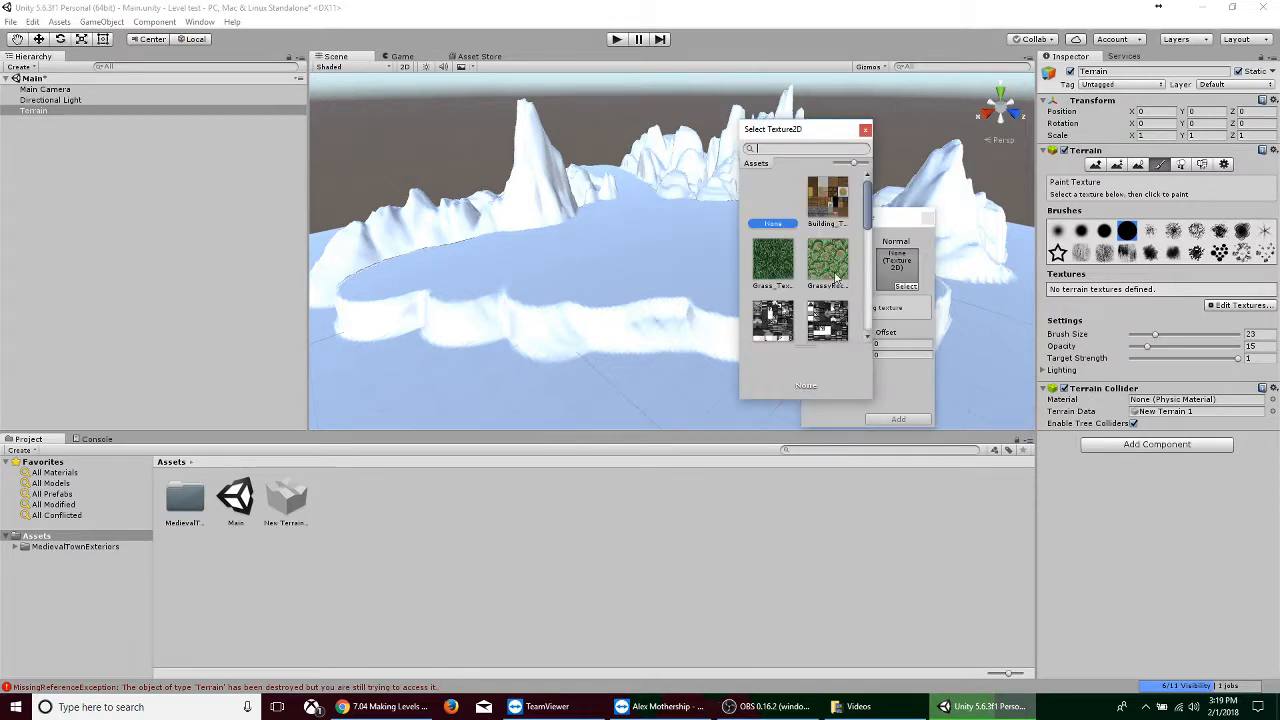
scroll(770, 200, down, 6)
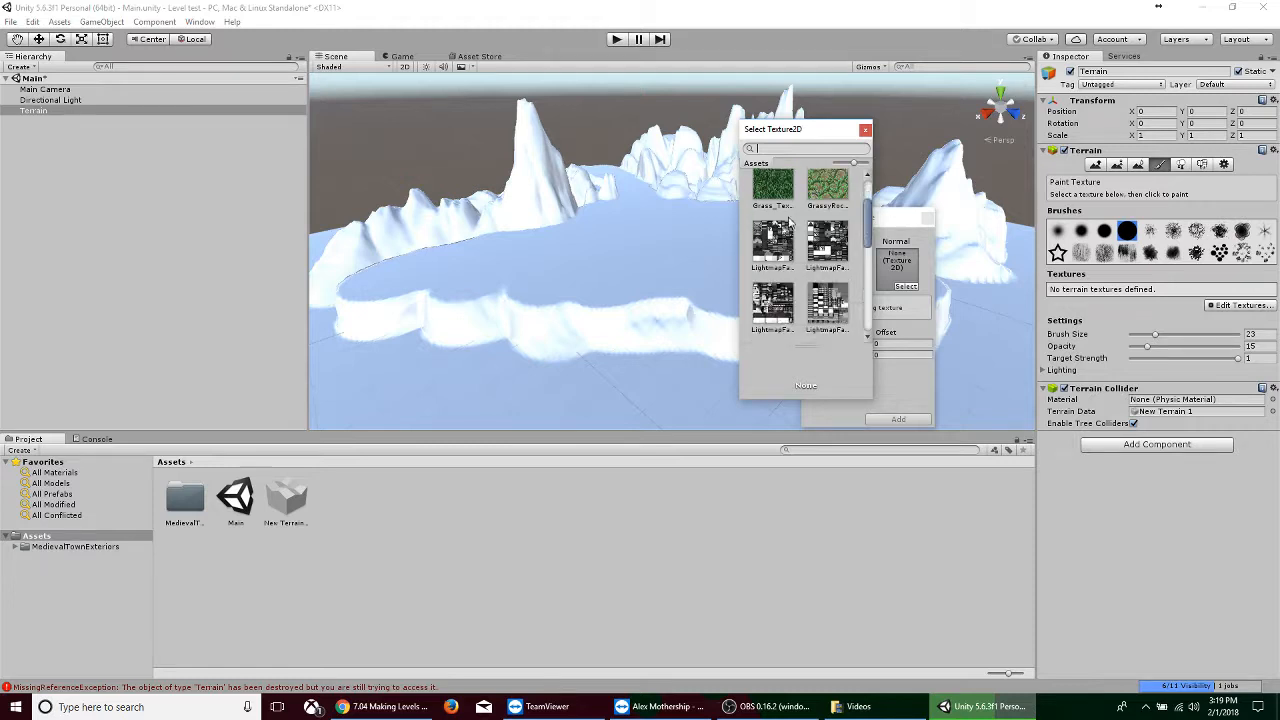
scroll(793, 227, up, 3)
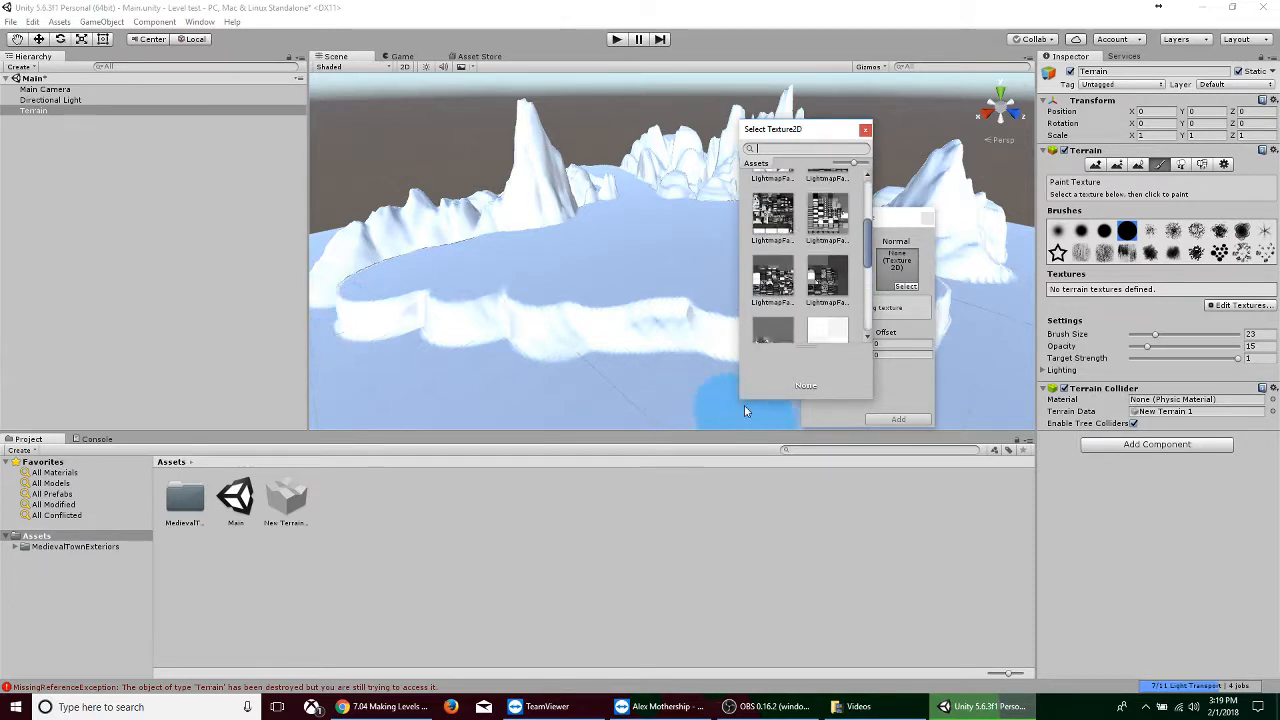
scroll(770, 280, up, 3)
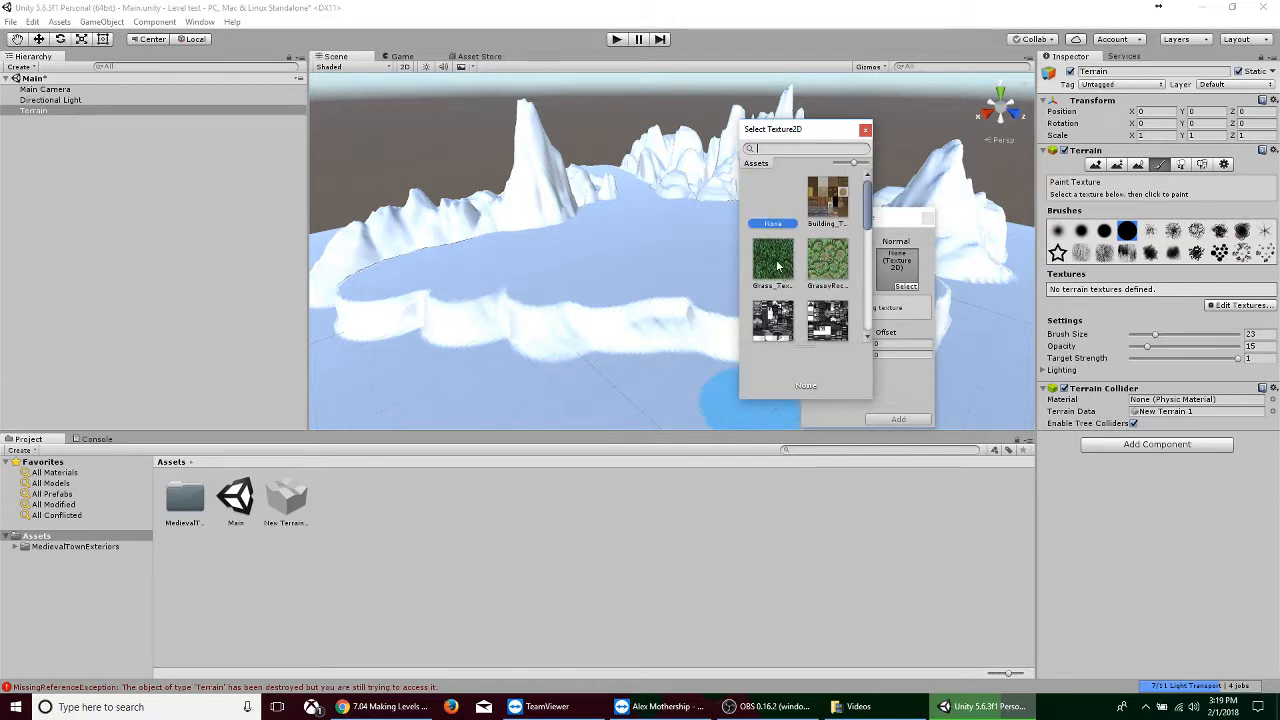
click(772, 263)
click(817, 259)
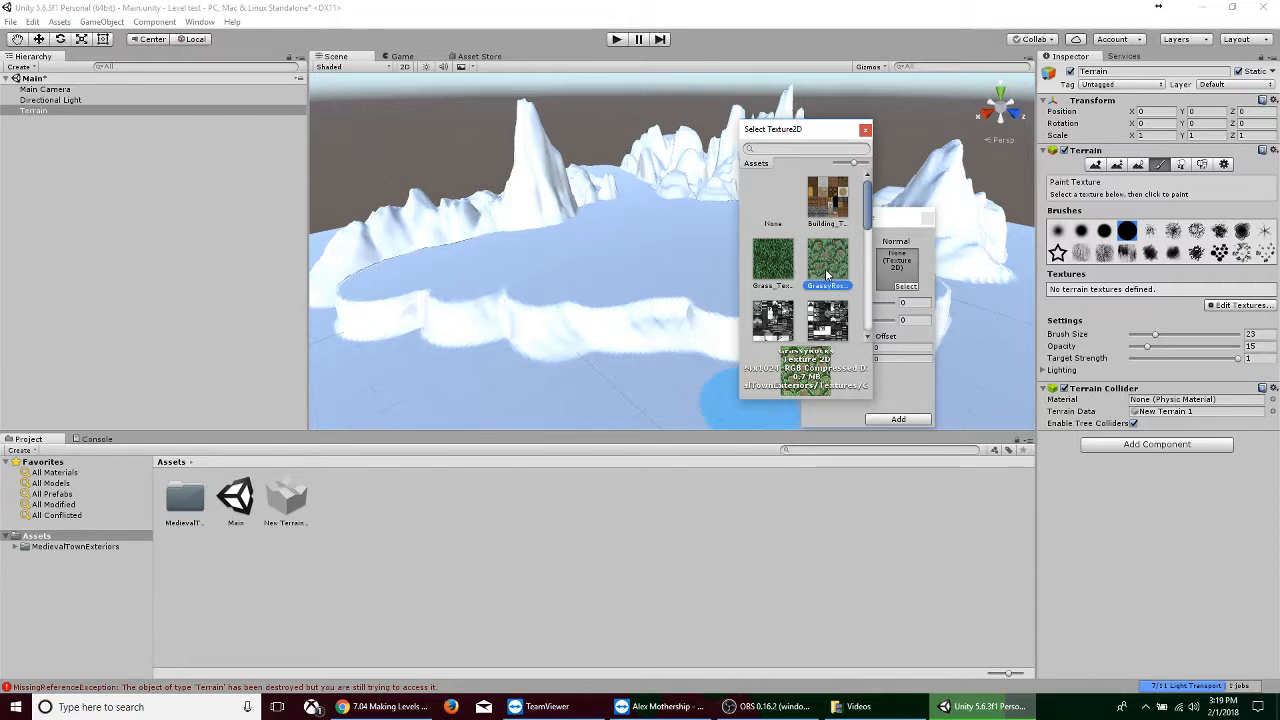
double_click(826, 274)
click(901, 421)
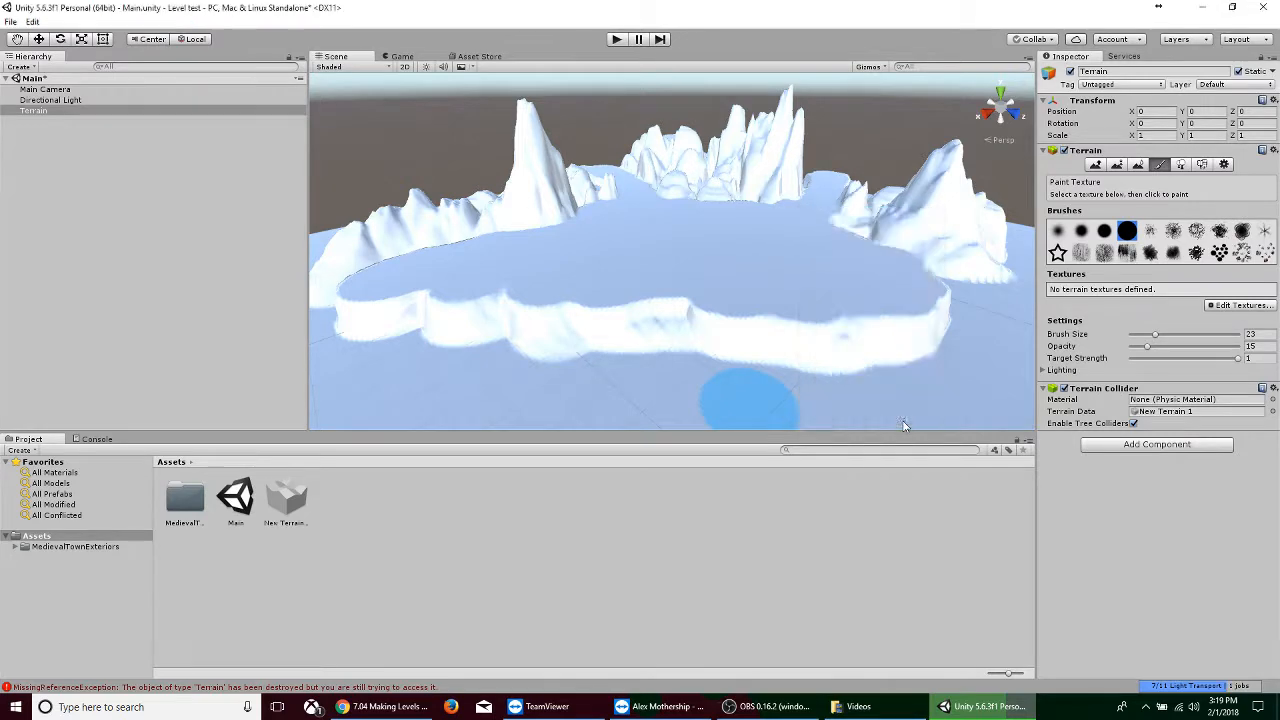
scroll(700, 316, up, 5)
scroll(700, 316, down, 3)
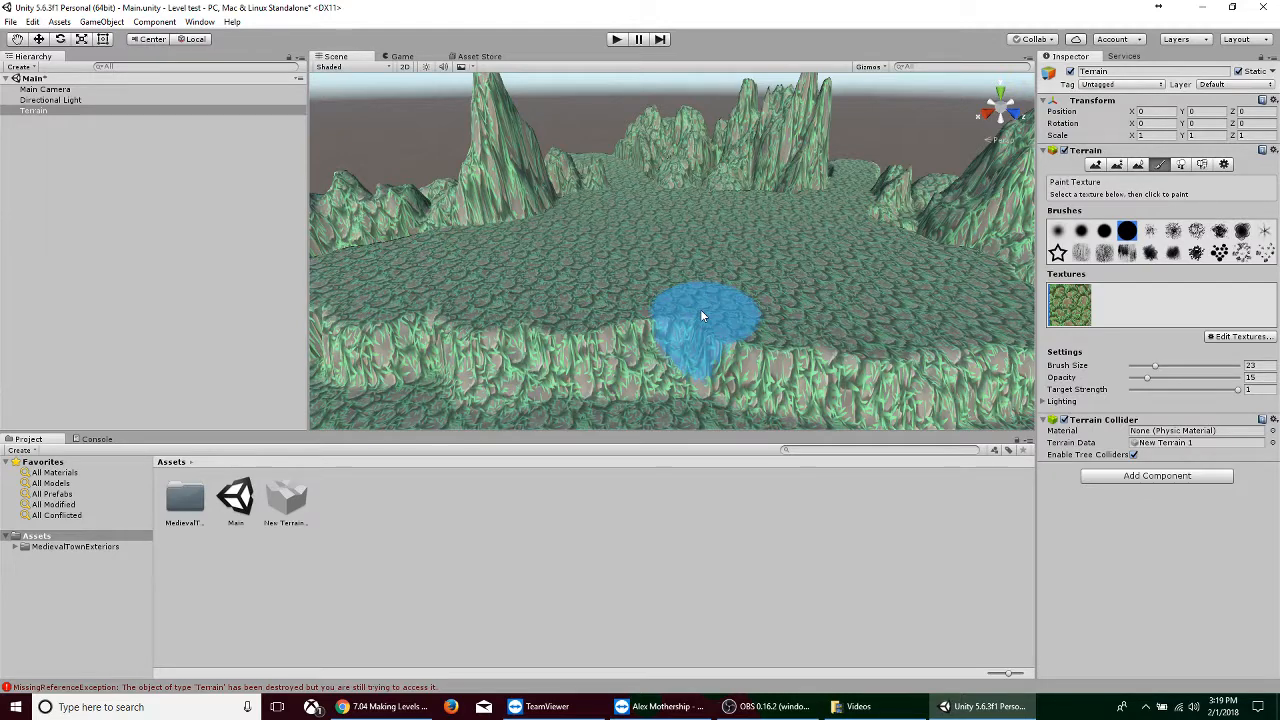
Add the grassy rock texture to the terrain's paint textures a second time and select the new entry
click(1236, 338)
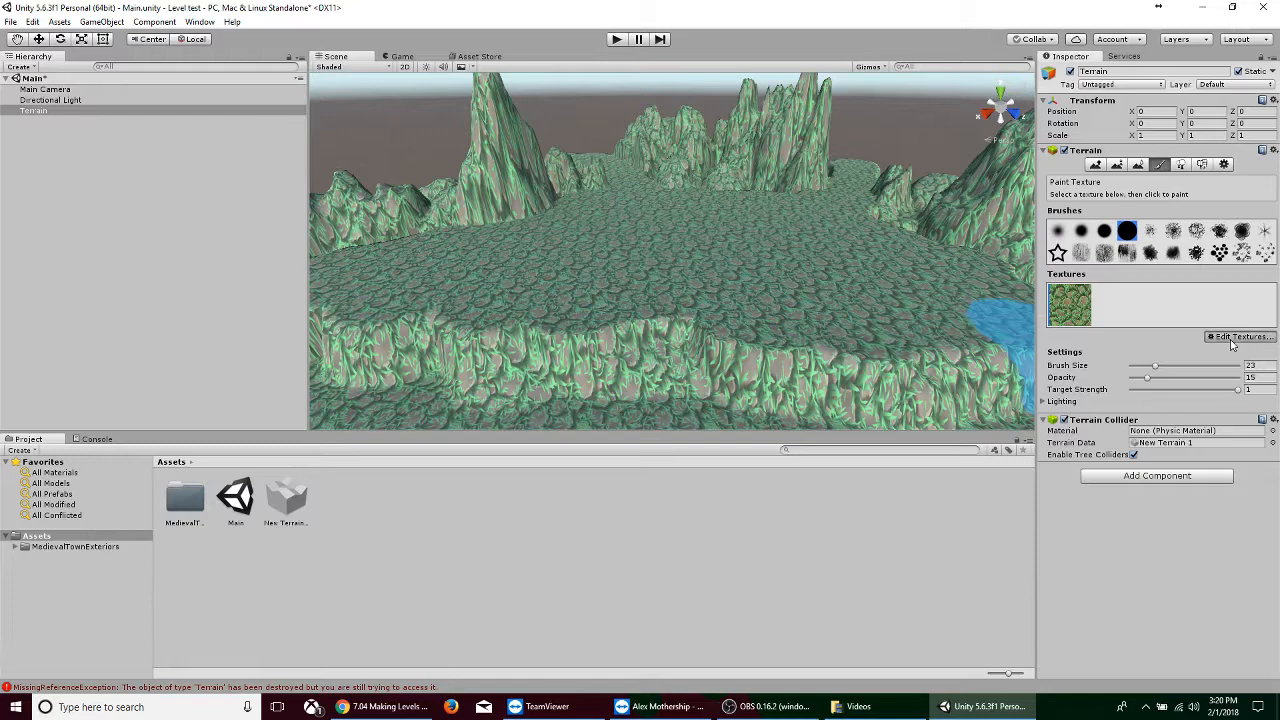
click(1215, 342)
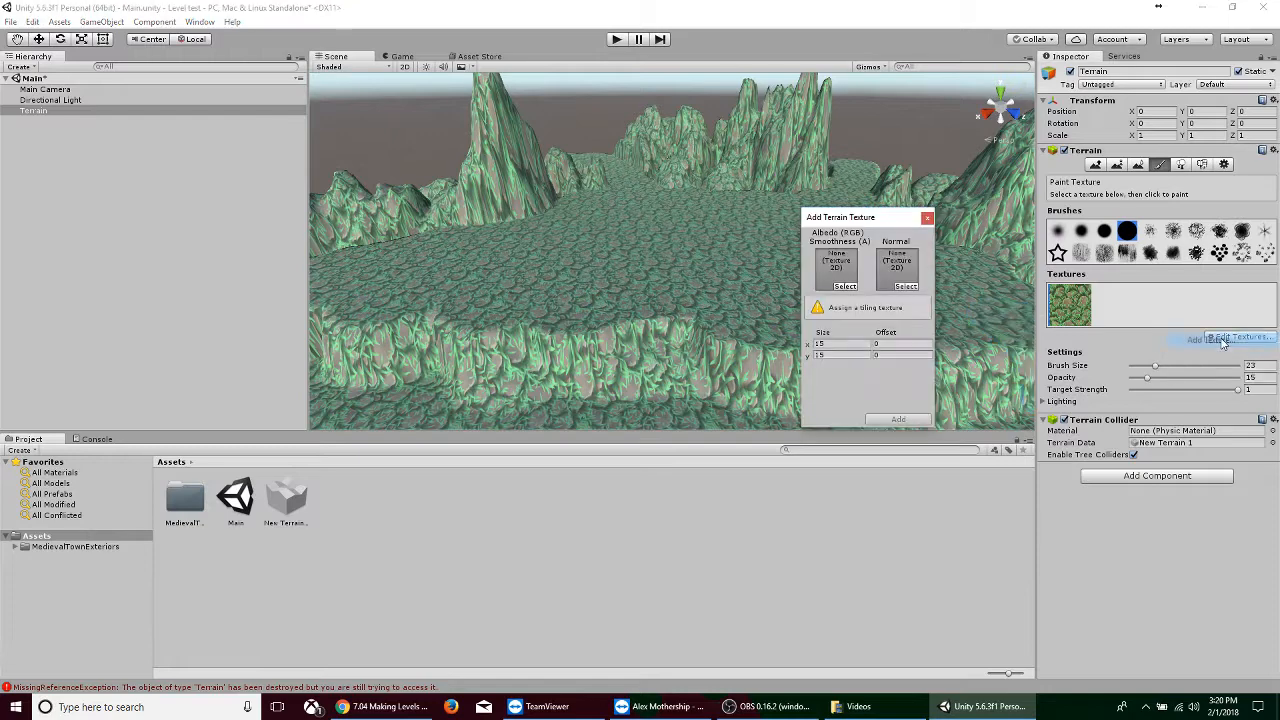
click(845, 287)
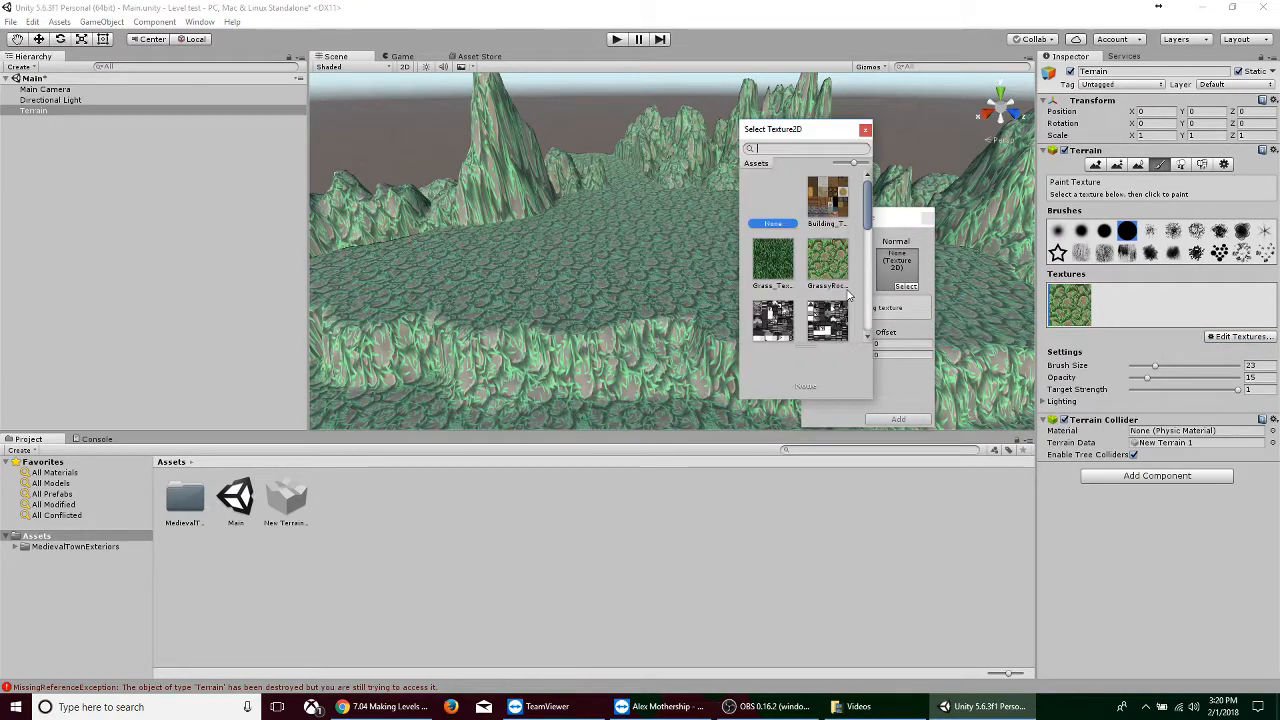
scroll(830, 262, down, 3)
scroll(830, 262, up, 4)
scroll(830, 262, down, 7)
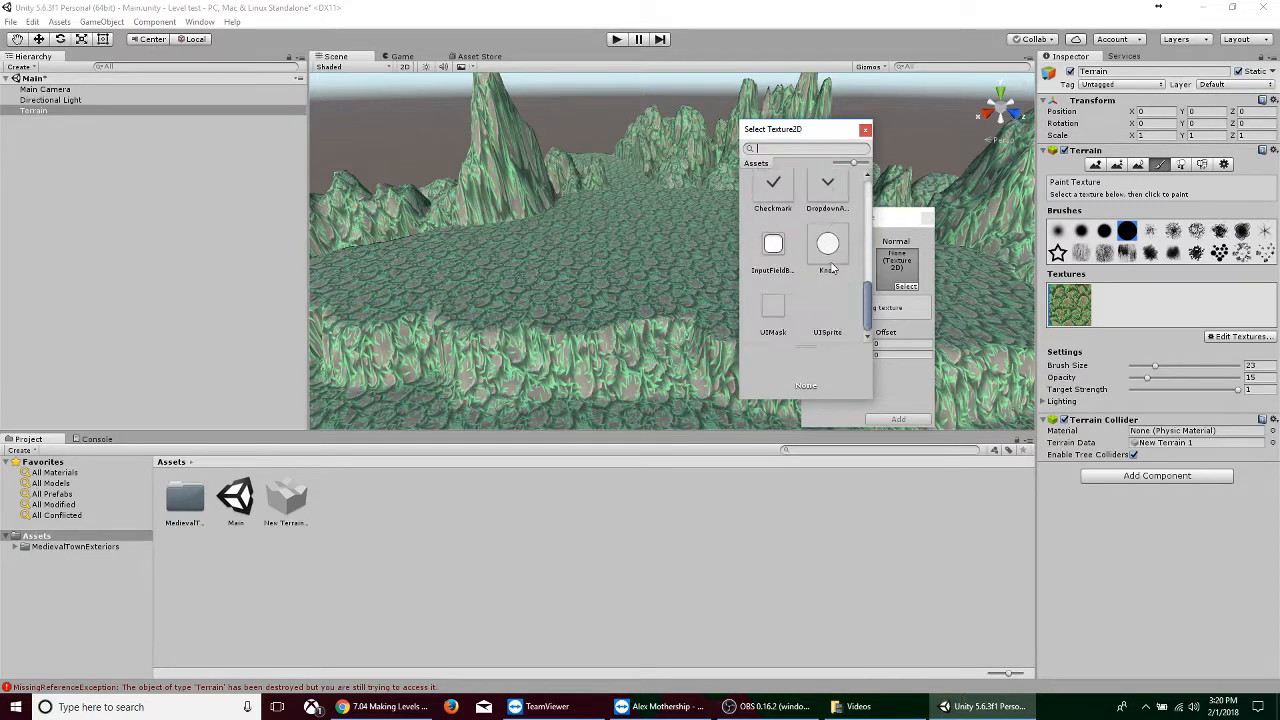
scroll(832, 267, up, 5)
scroll(832, 265, up, 2)
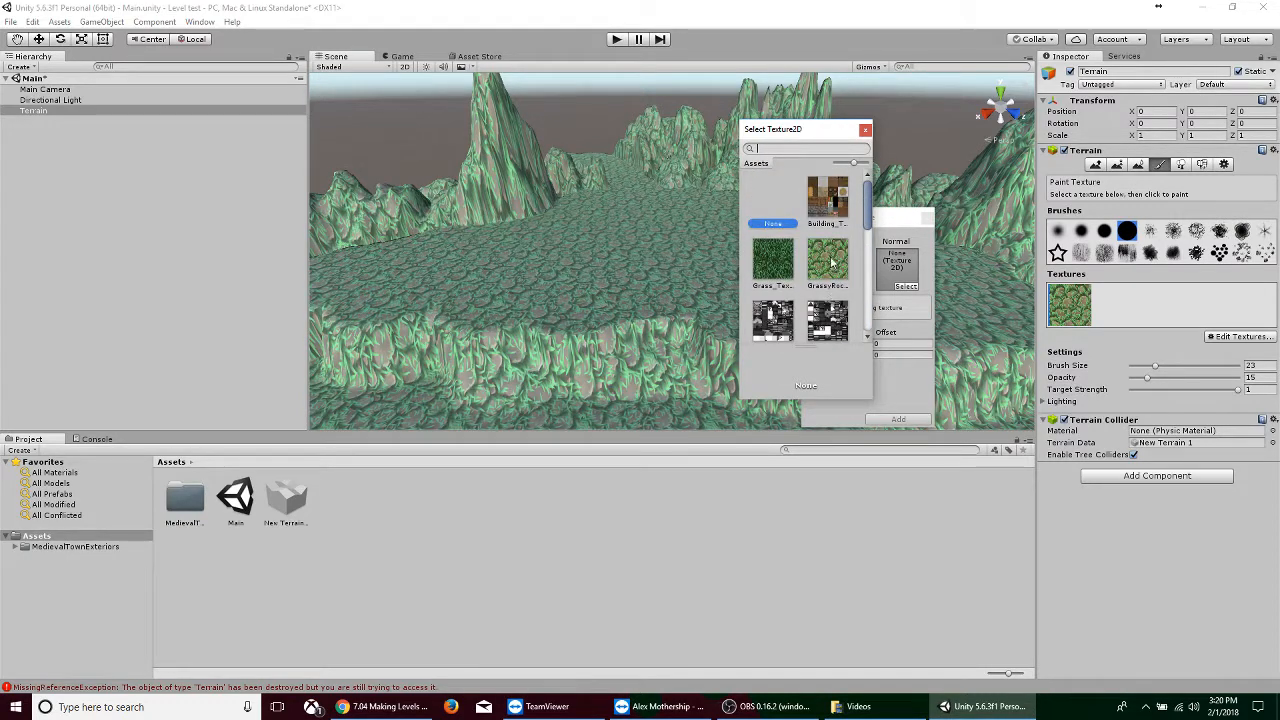
double_click(829, 260)
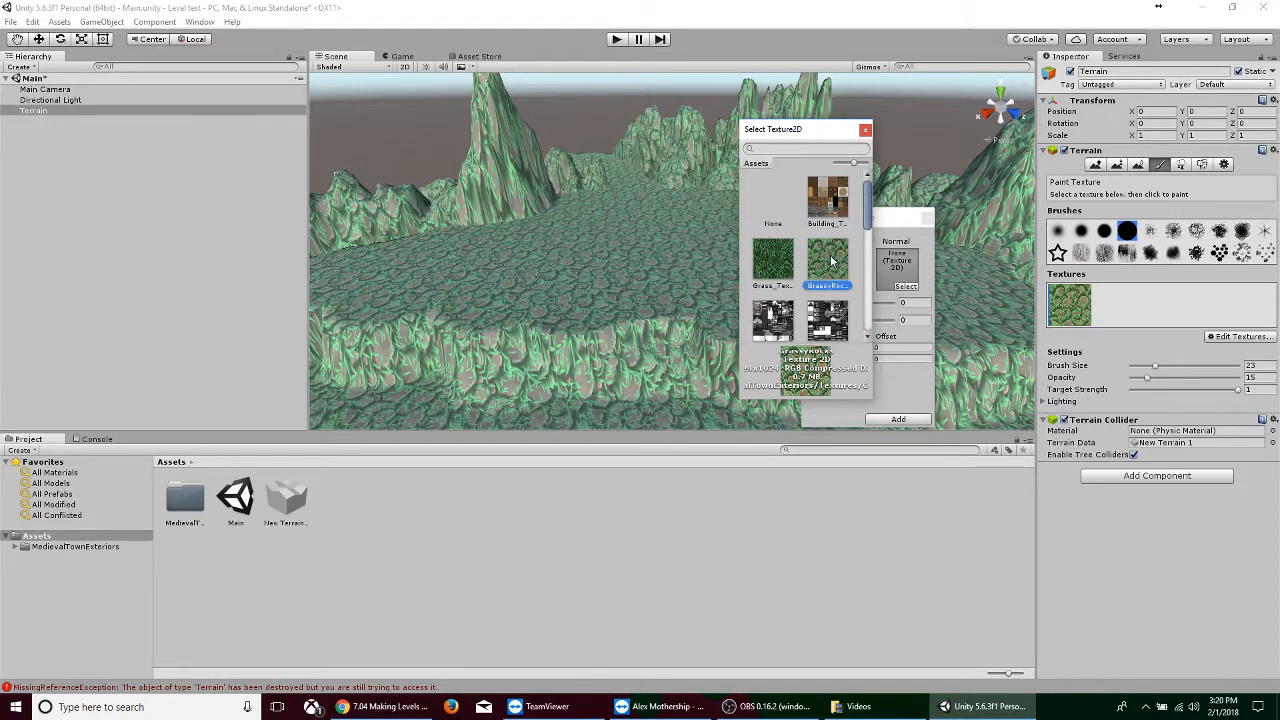
click(898, 419)
click(1113, 312)
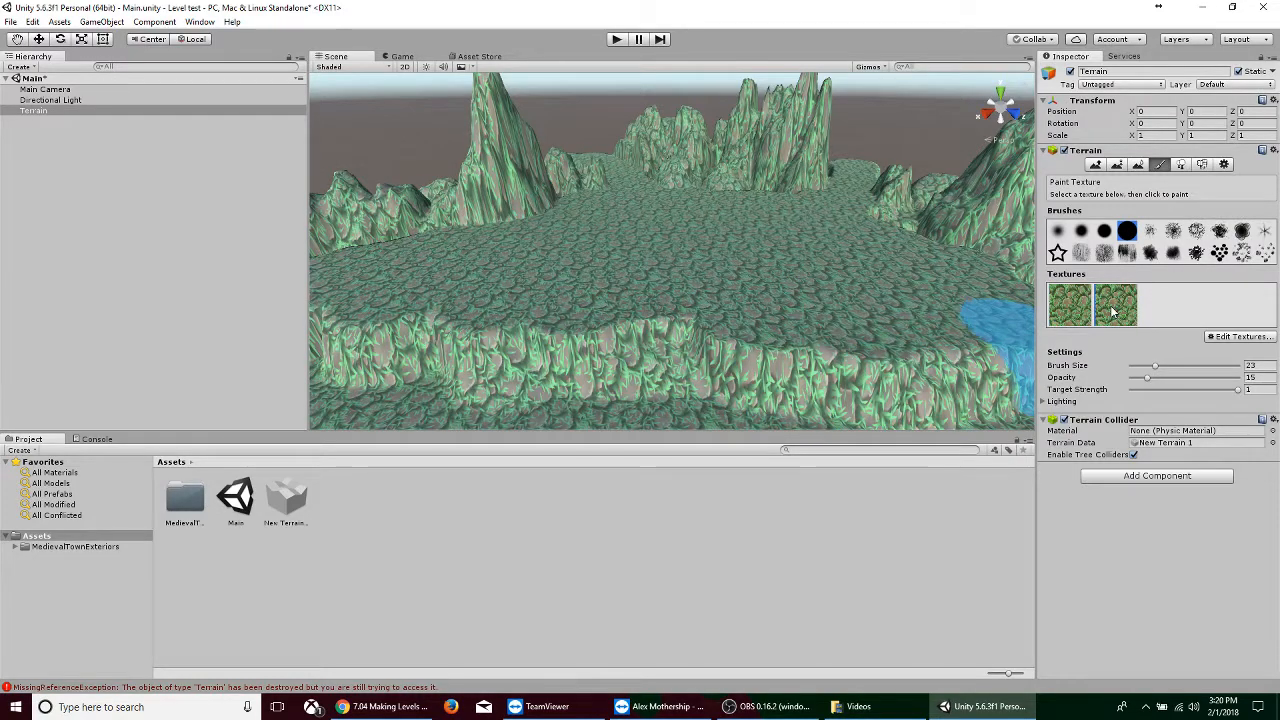
Add the dark green grass texture to the terrain's paint textures as the third entry
click(1232, 338)
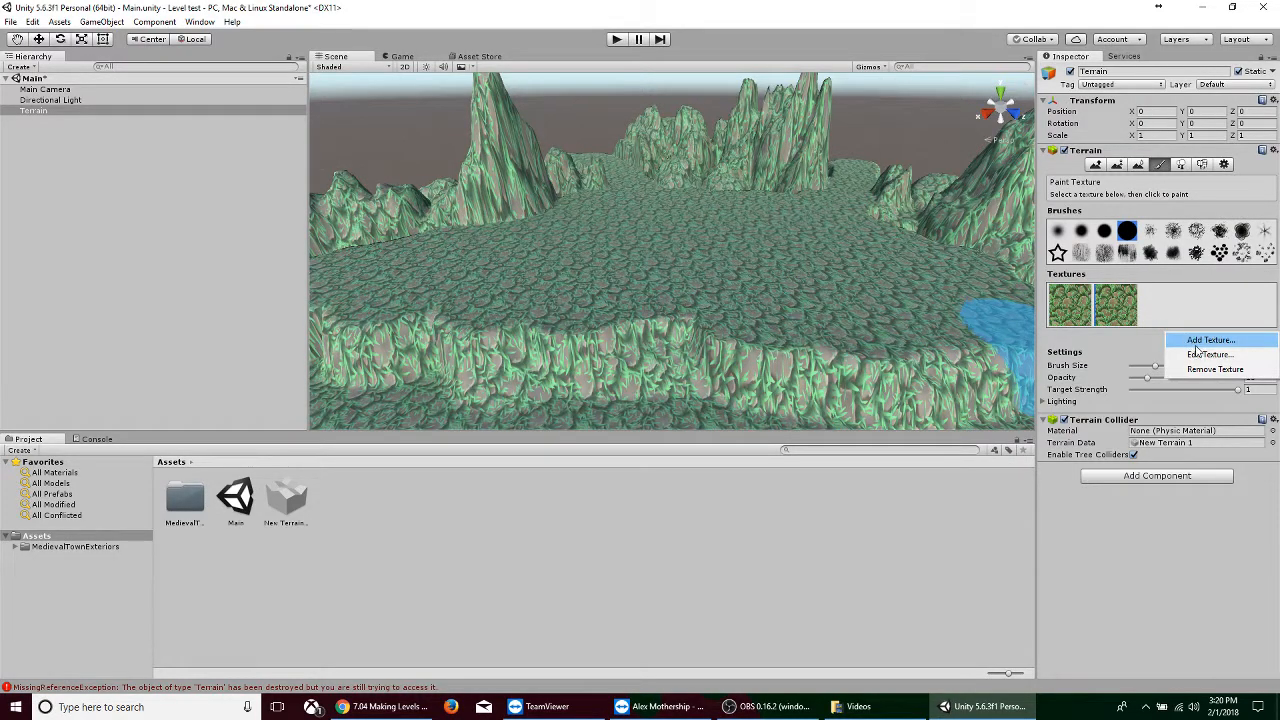
click(1201, 353)
click(830, 287)
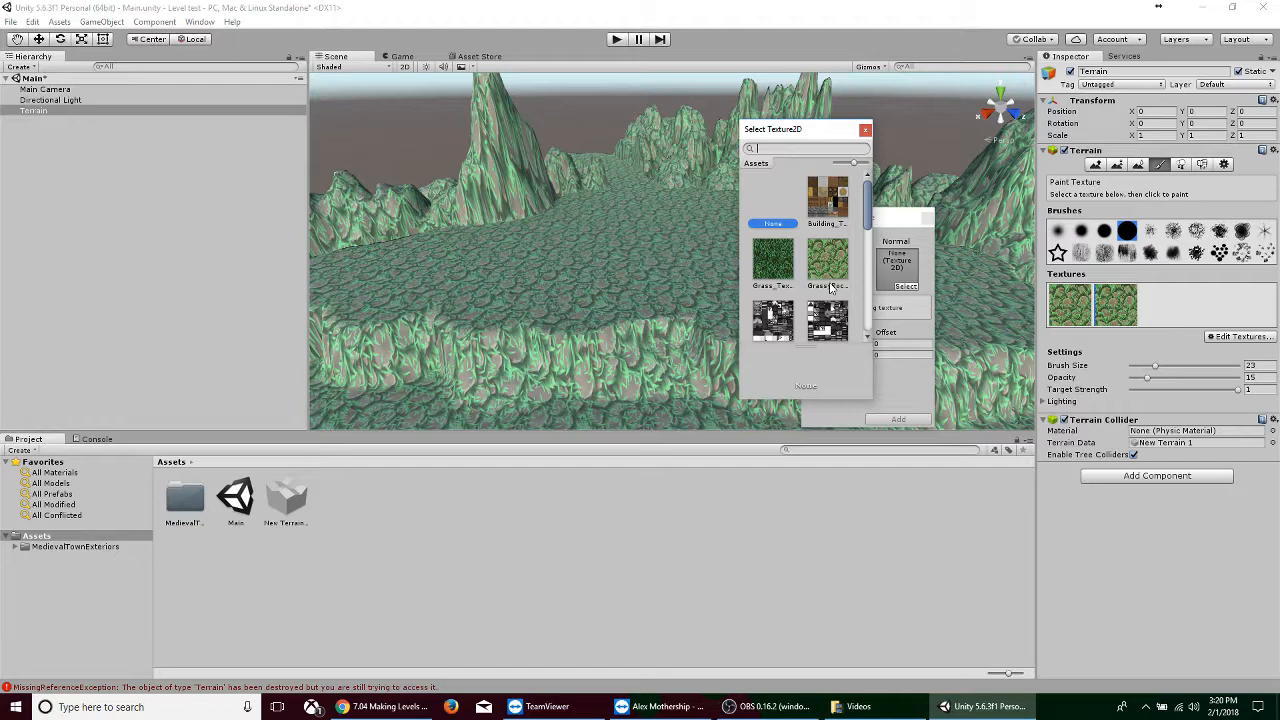
click(773, 262)
double_click(773, 268)
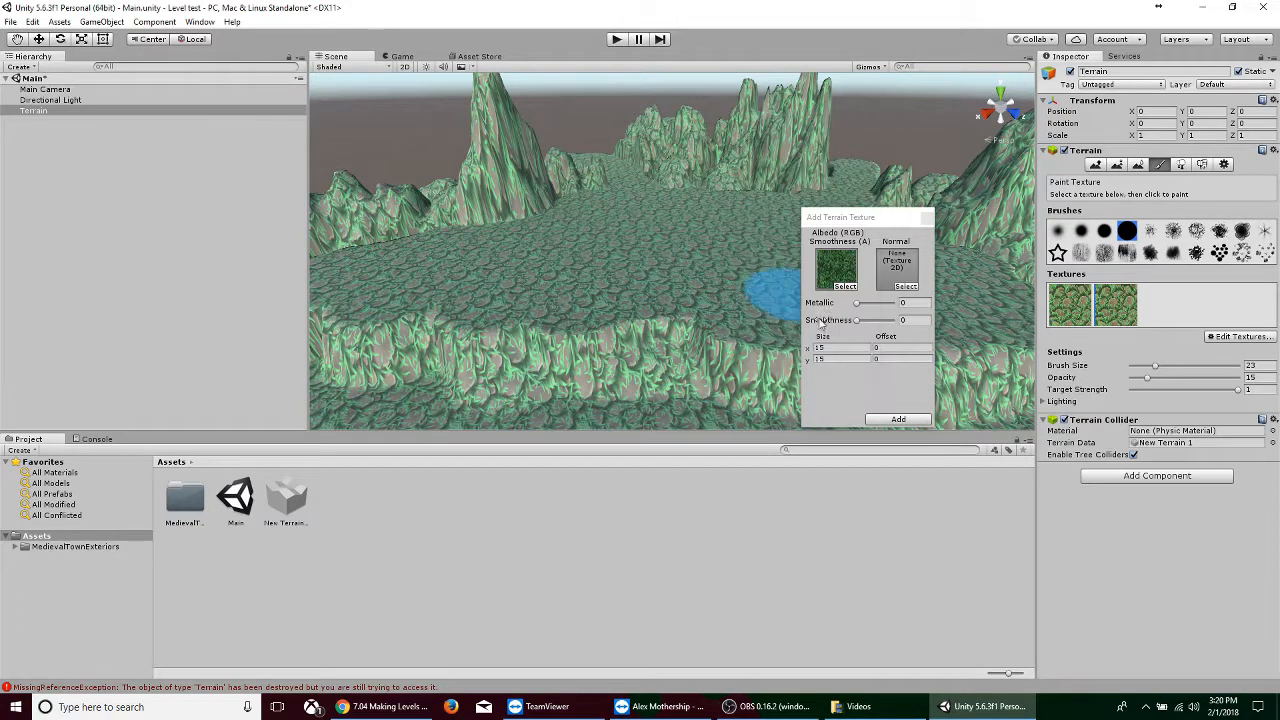
click(898, 419)
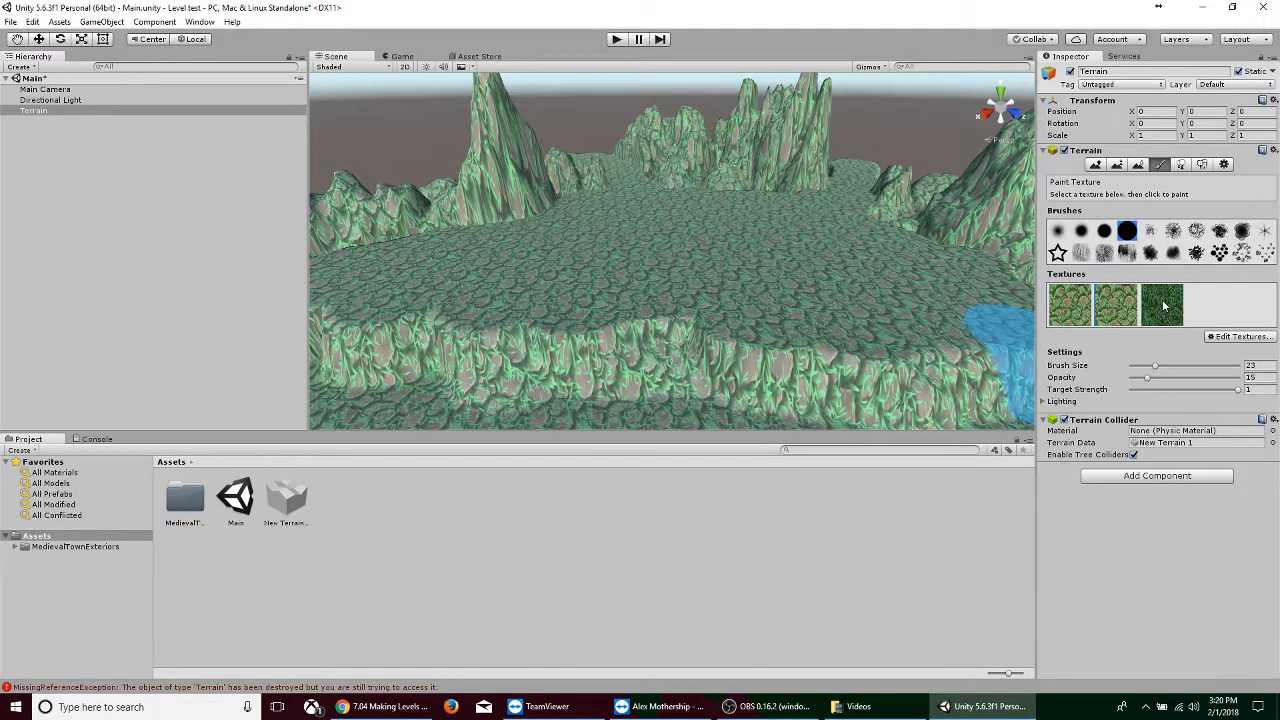
Paint the flat top of the plateau with the grass texture at brush size 23, leaving the mountains rocky
mouse_move(473, 279)
mouse_down()
mouse_move(596, 302)
mouse_move(660, 288)
mouse_move(813, 318)
mouse_move(948, 310)
mouse_move(968, 284)
mouse_move(946, 258)
mouse_move(789, 223)
mouse_move(780, 206)
mouse_move(829, 200)
mouse_move(840, 208)
mouse_move(666, 197)
mouse_move(565, 210)
mouse_move(558, 228)
mouse_move(429, 251)
mouse_move(378, 282)
mouse_move(398, 292)
mouse_move(483, 270)
mouse_move(777, 266)
mouse_move(781, 251)
mouse_move(603, 226)
mouse_move(697, 243)
mouse_move(465, 284)
mouse_move(509, 271)
mouse_move(584, 279)
mouse_up()
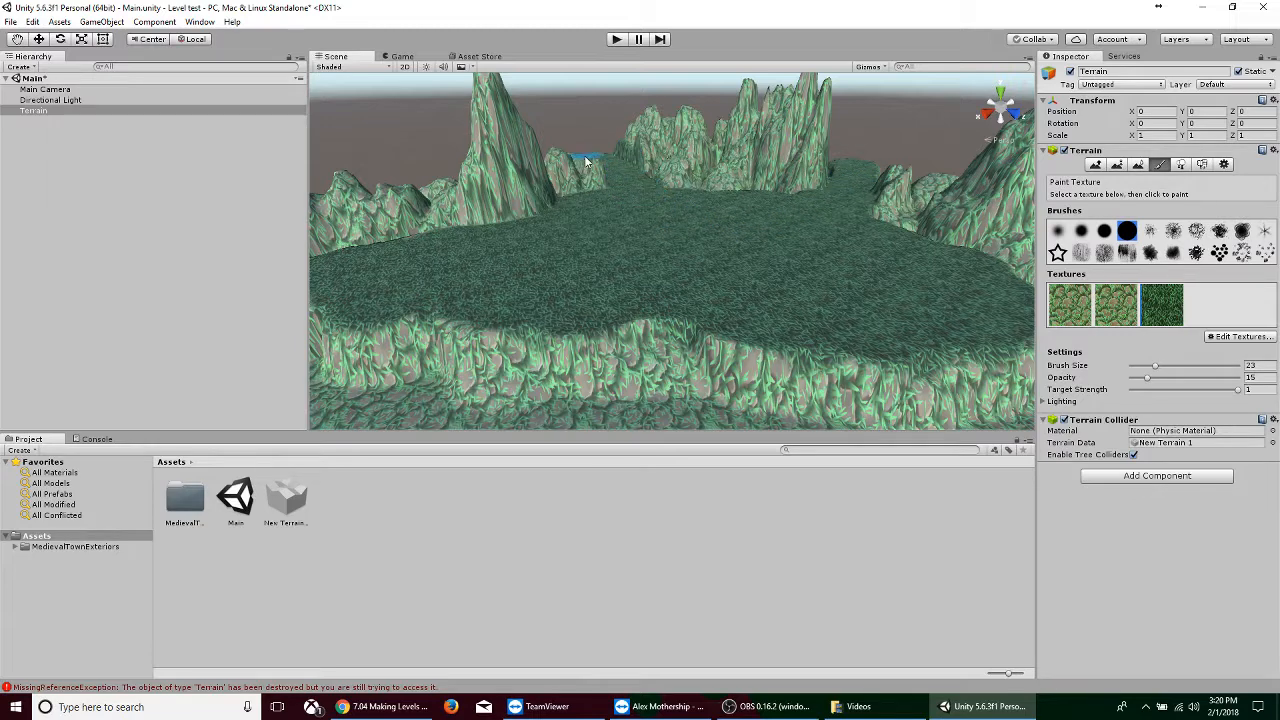
scroll(781, 304, up, 5)
scroll(781, 305, down, 4)
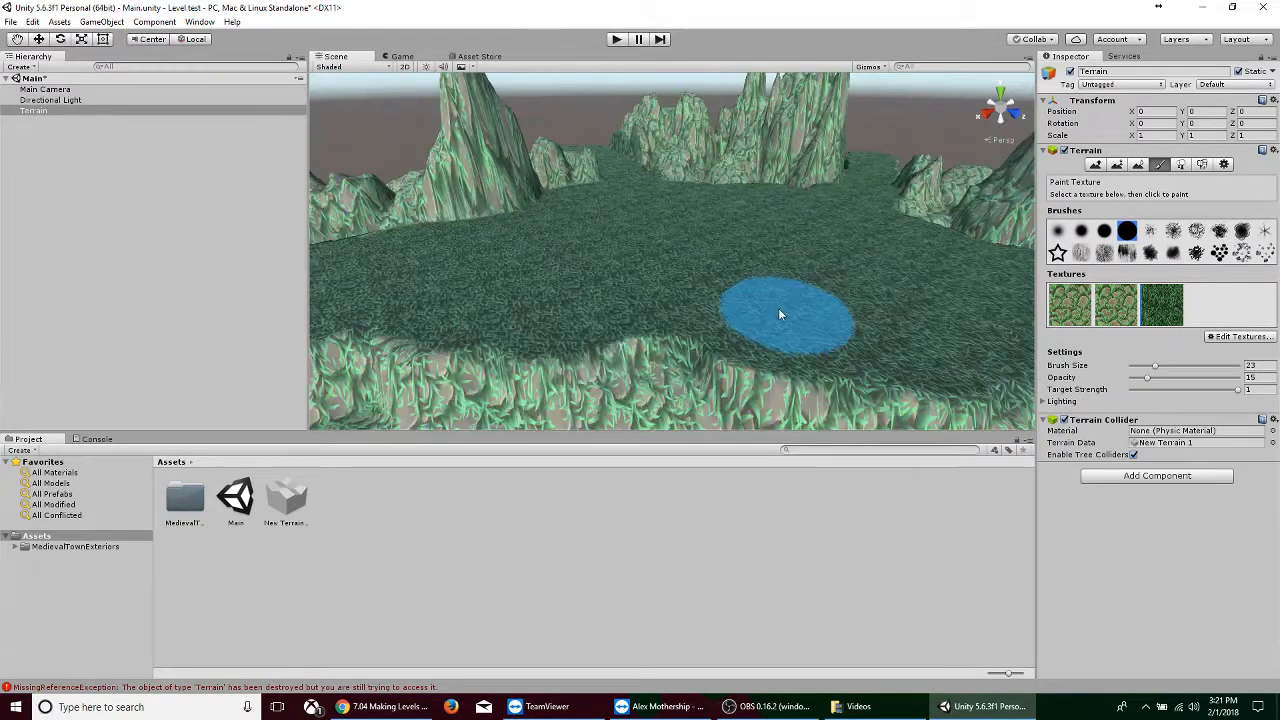
scroll(762, 294, down, 4)
scroll(761, 296, up, 4)
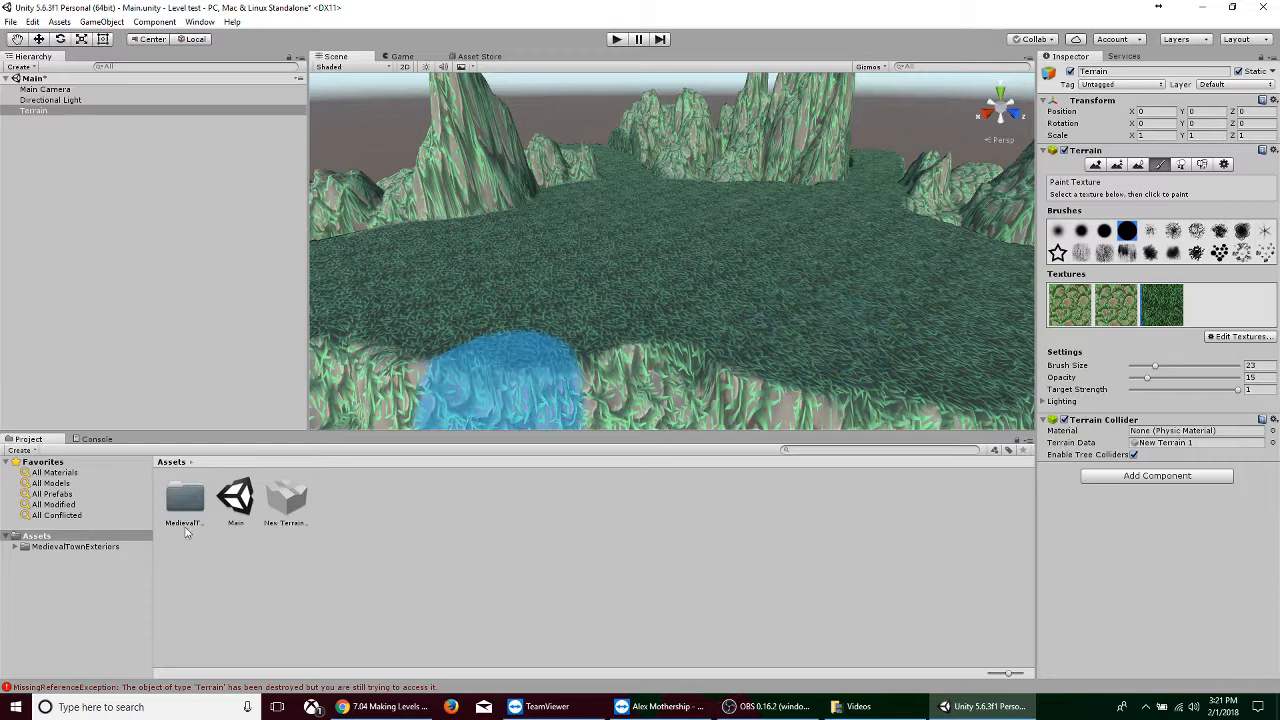
Check the available images in the Textures folder of MedievalTownExteriors and return to the main Assets folder
double_click(185, 500)
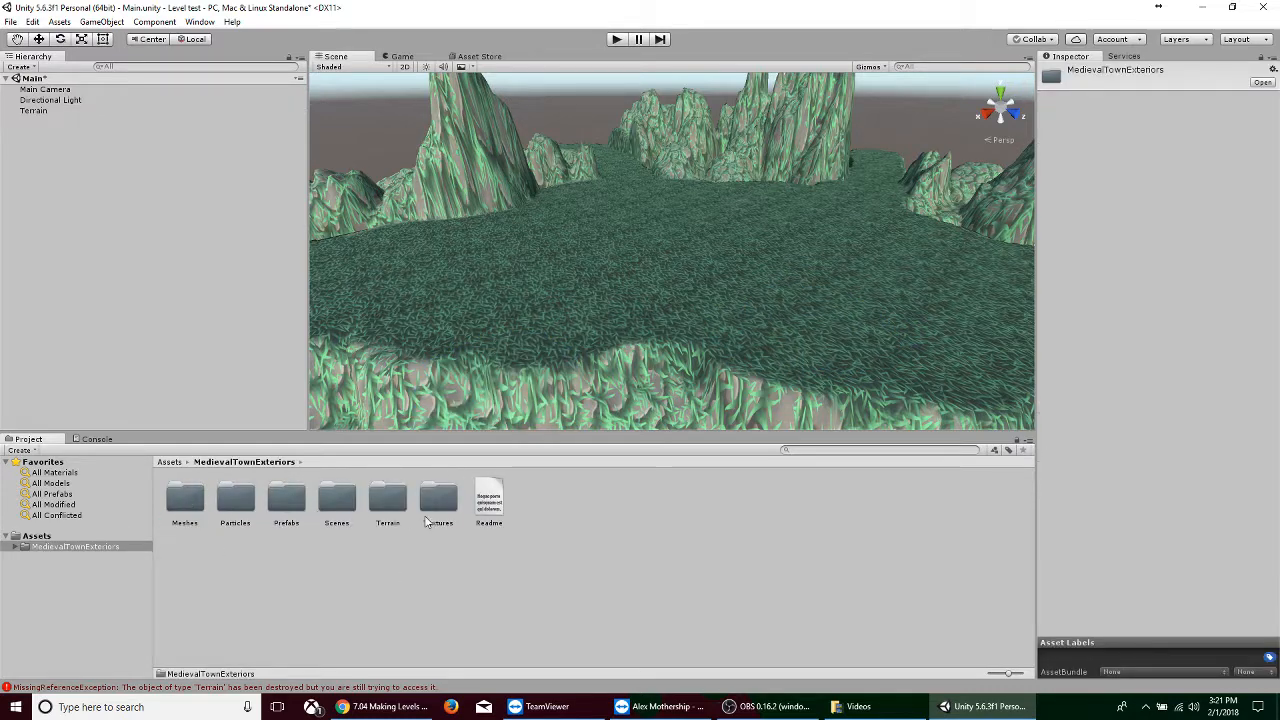
double_click(430, 505)
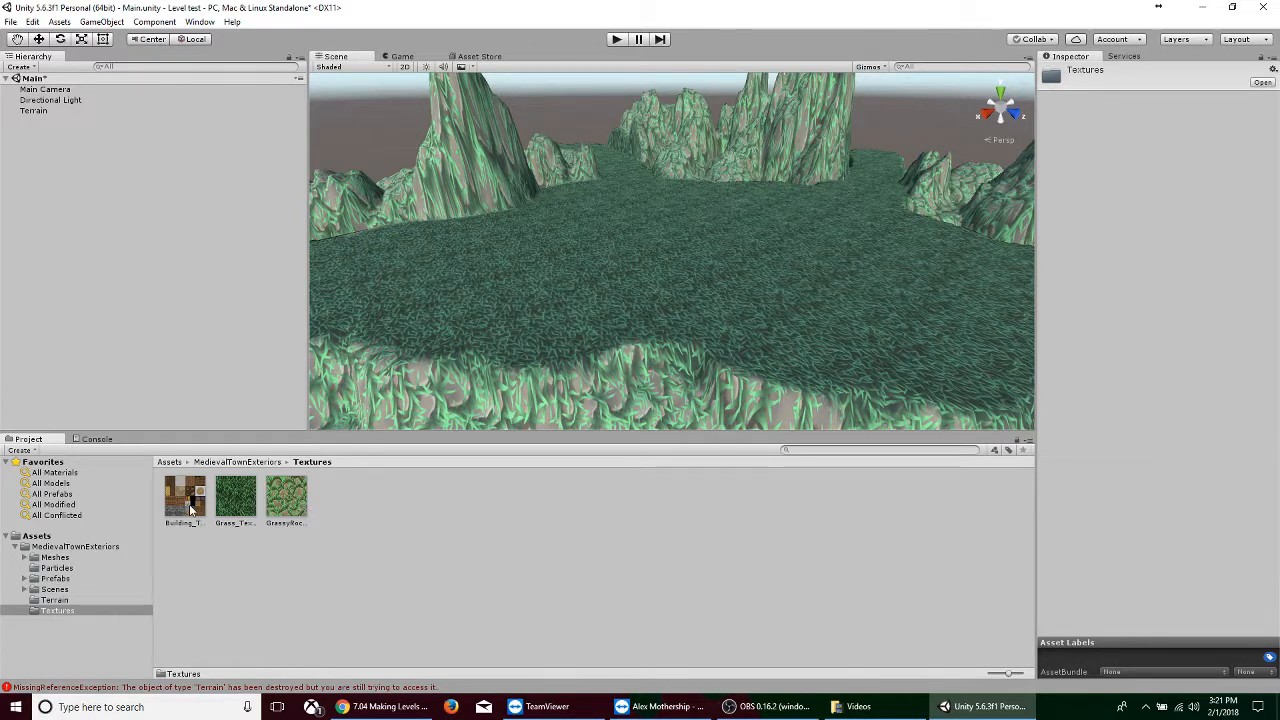
click(171, 462)
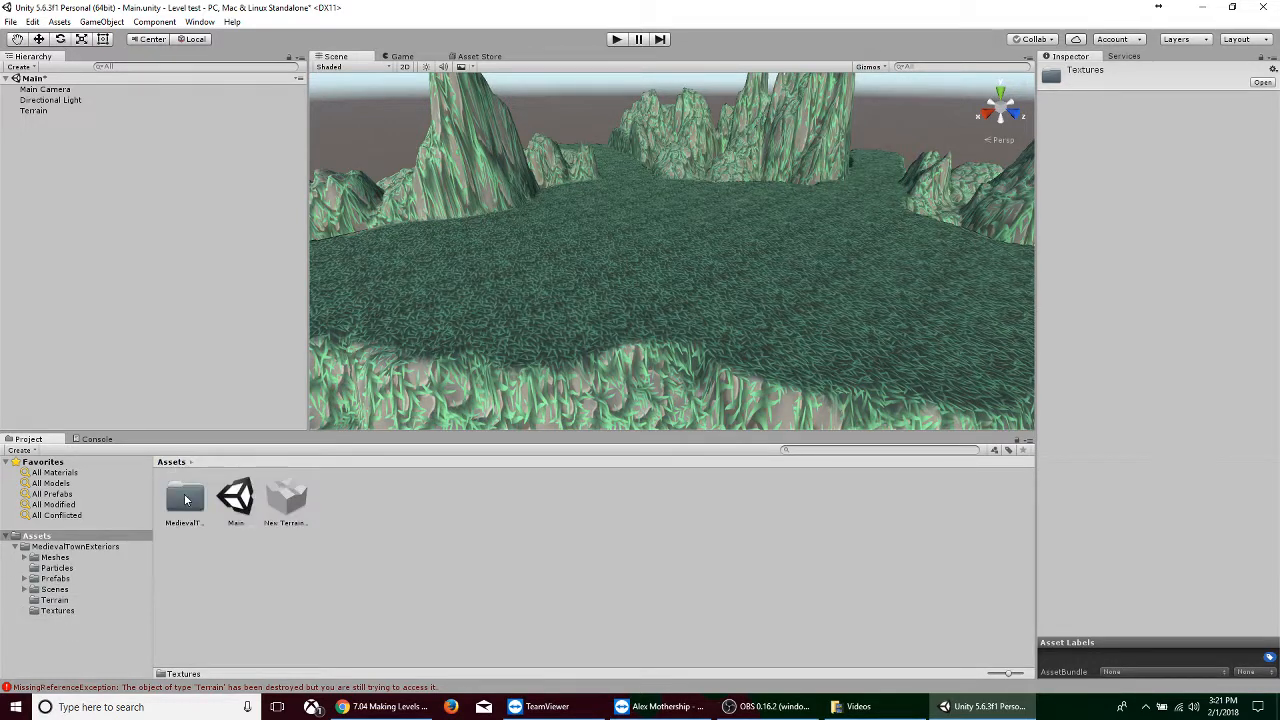
click(447, 507)
scroll(757, 318, down, 1)
scroll(757, 318, up, 1)
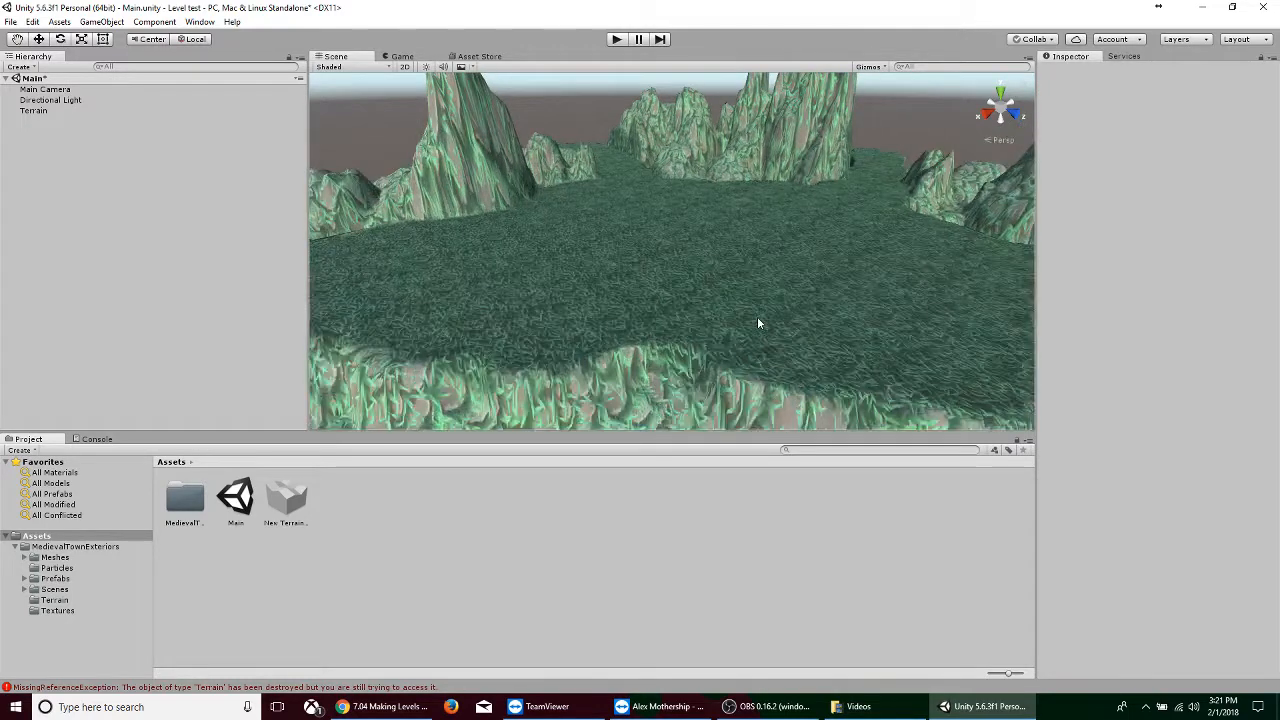
scroll(757, 318, down, 1)
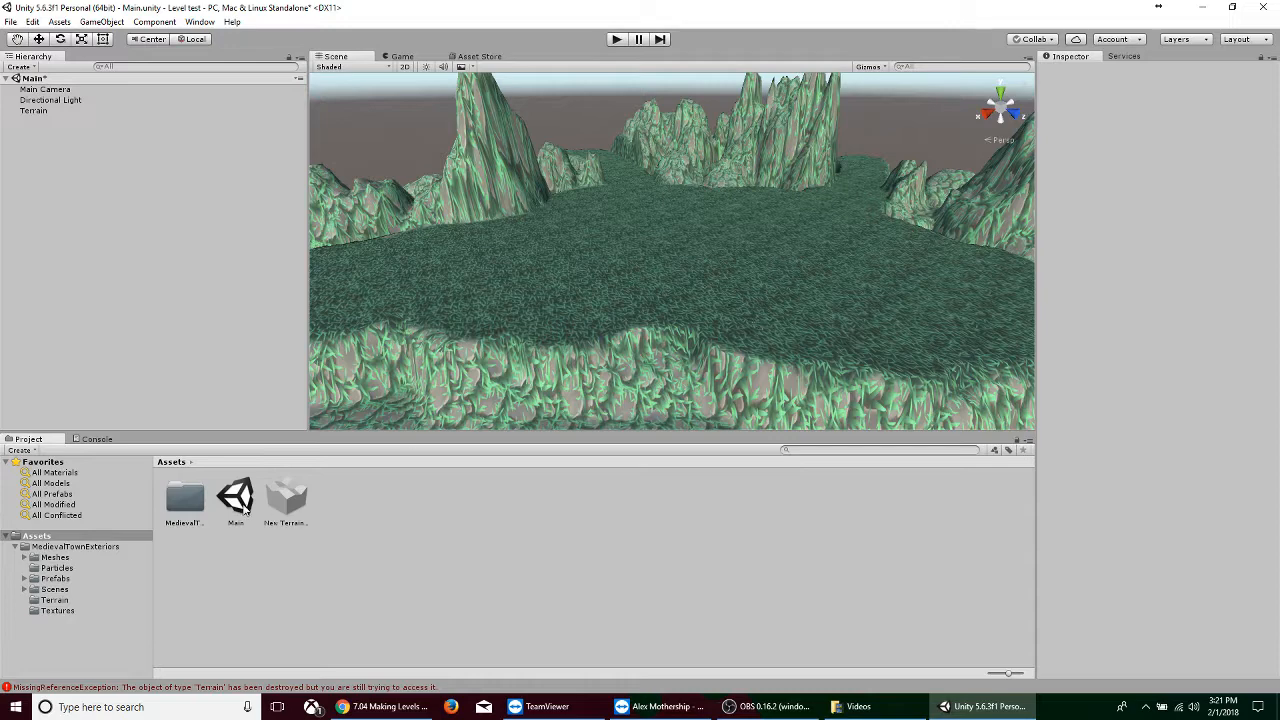
scroll(745, 260, up, 1)
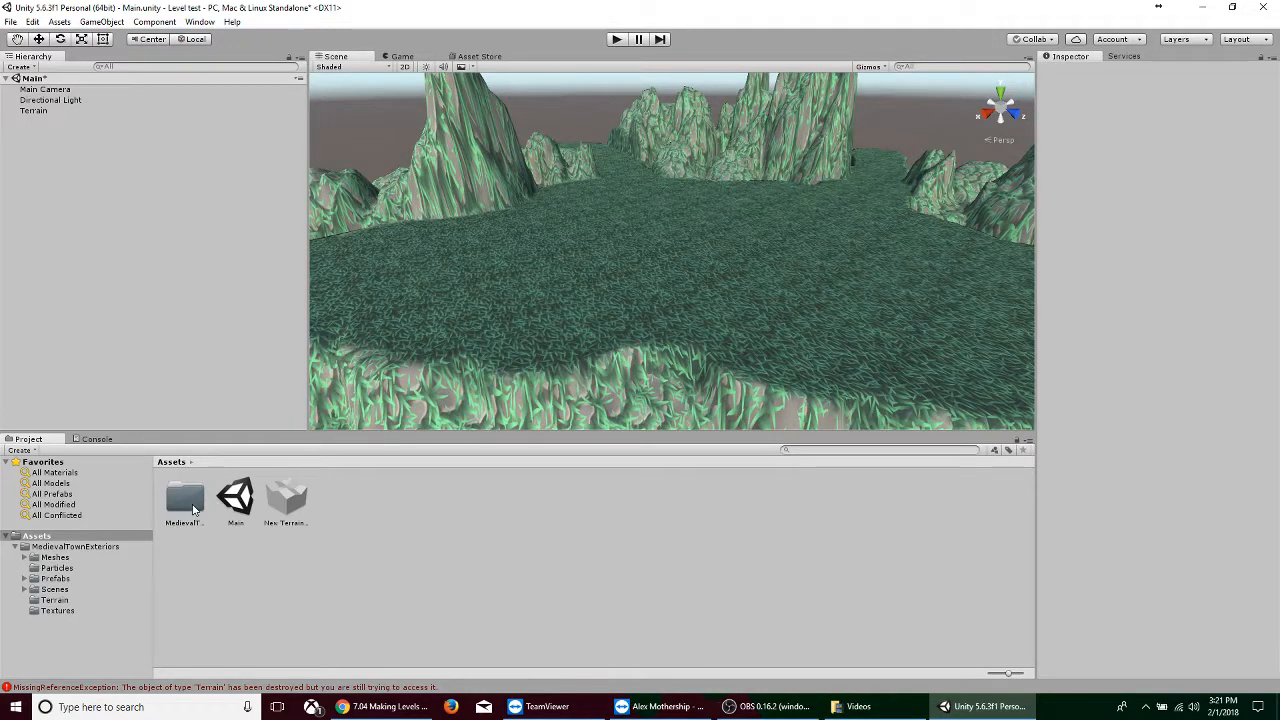
scroll(807, 195, down, 5)
scroll(802, 219, up, 2)
scroll(802, 222, down, 6)
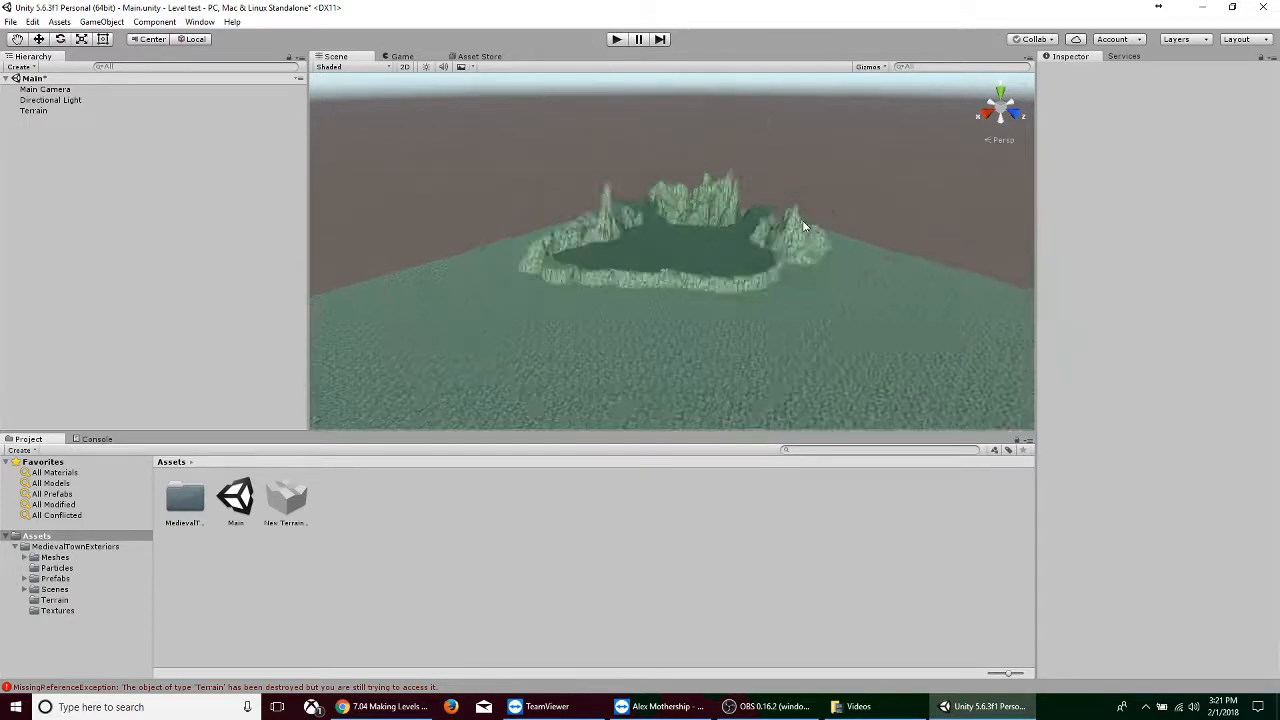
scroll(740, 300, up, 1)
scroll(737, 305, up, 10)
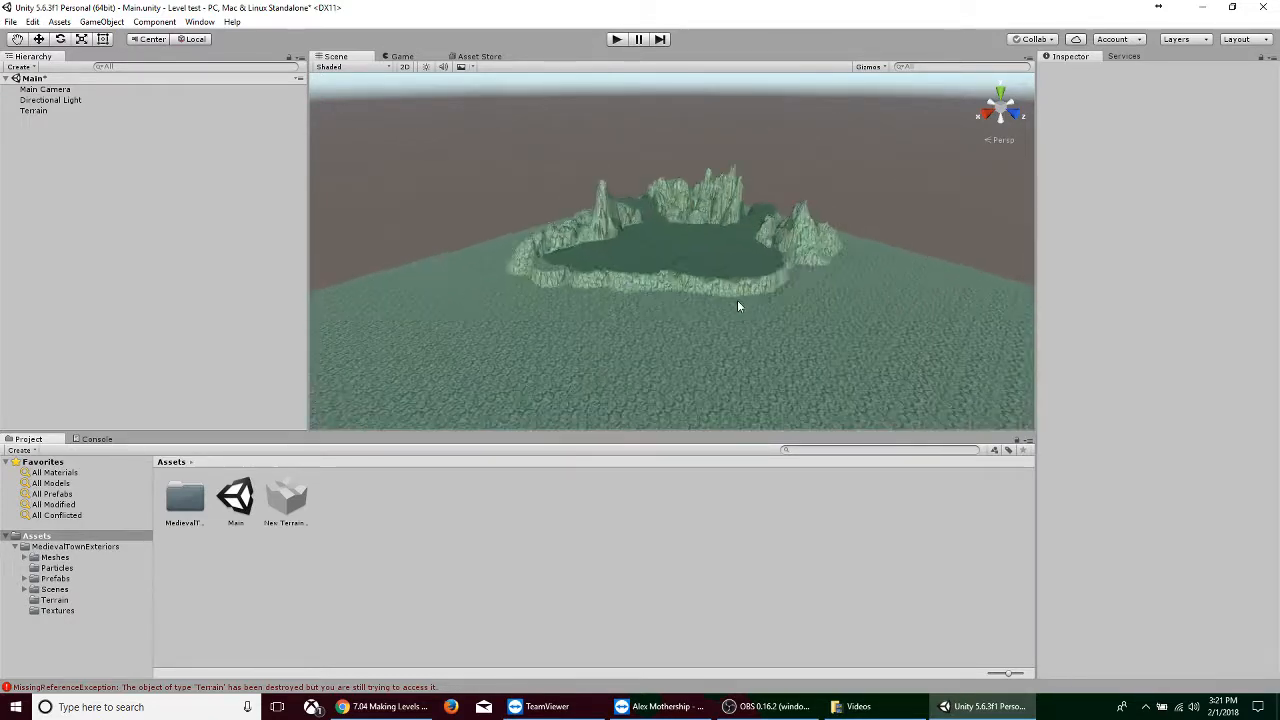
scroll(736, 301, up, 2)
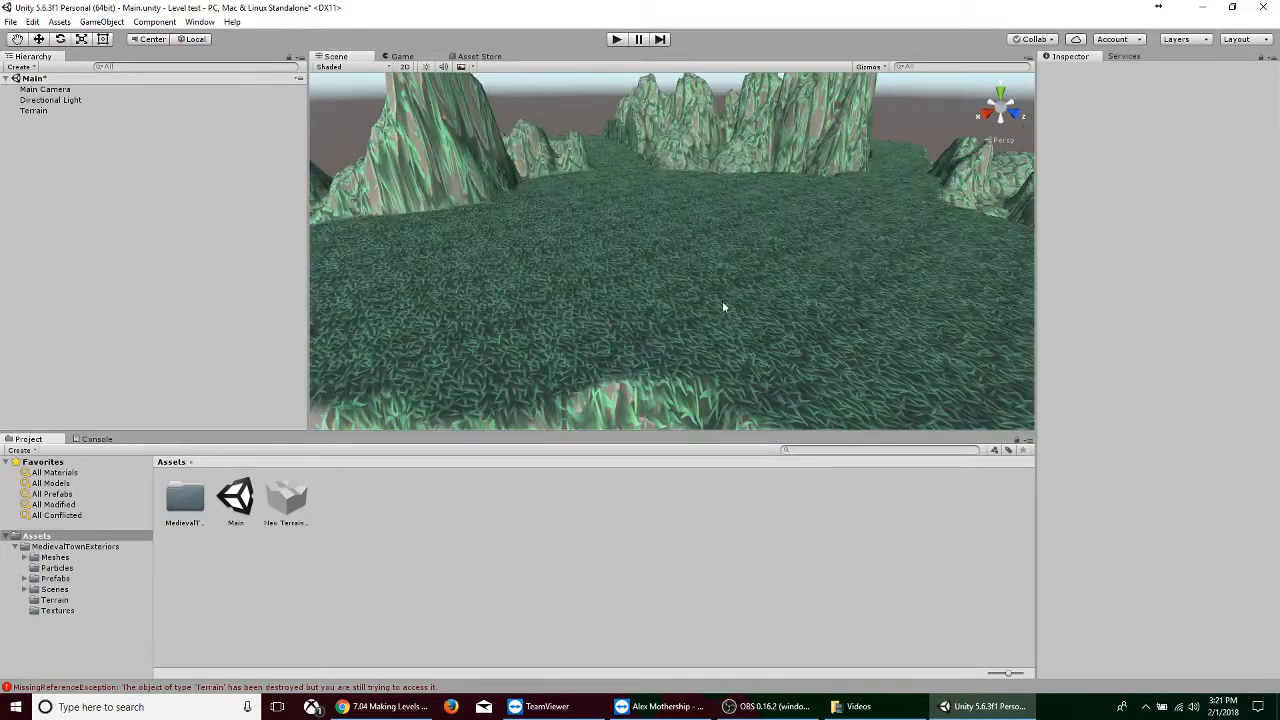
Open the Prefabs folder of MedievalTownExteriors and preview the Barrel prefab
double_click(190, 505)
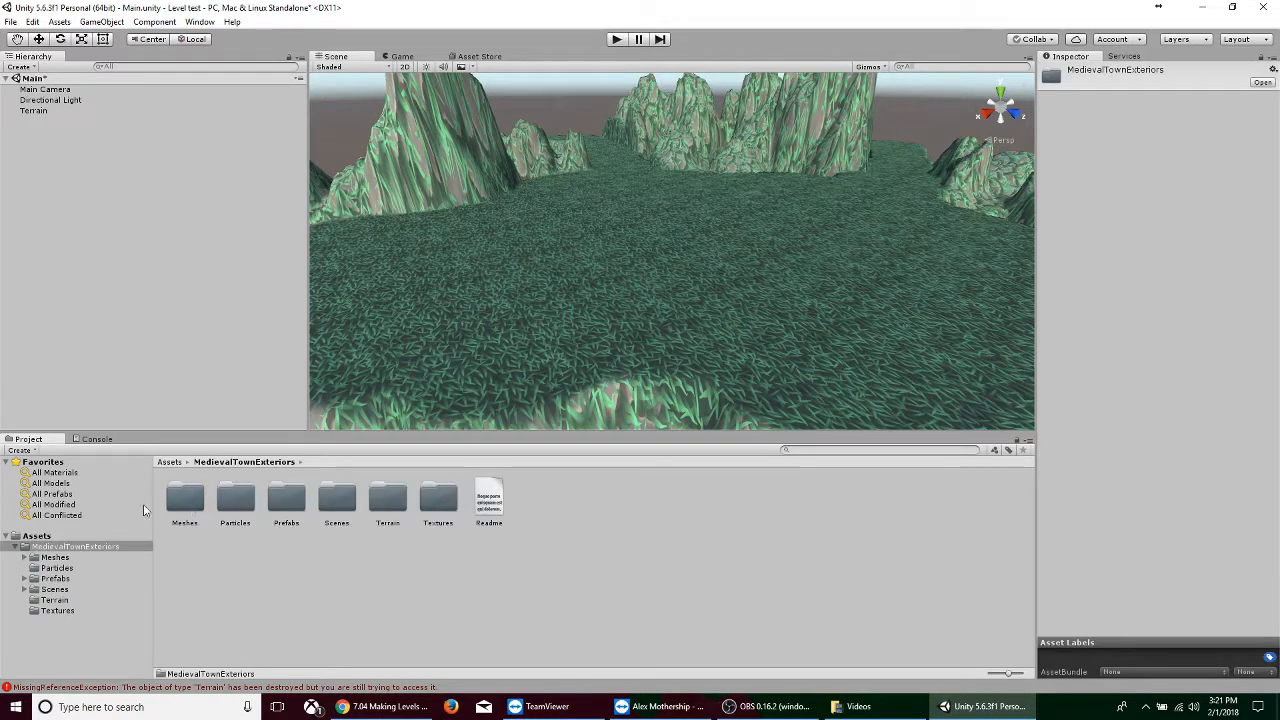
double_click(284, 500)
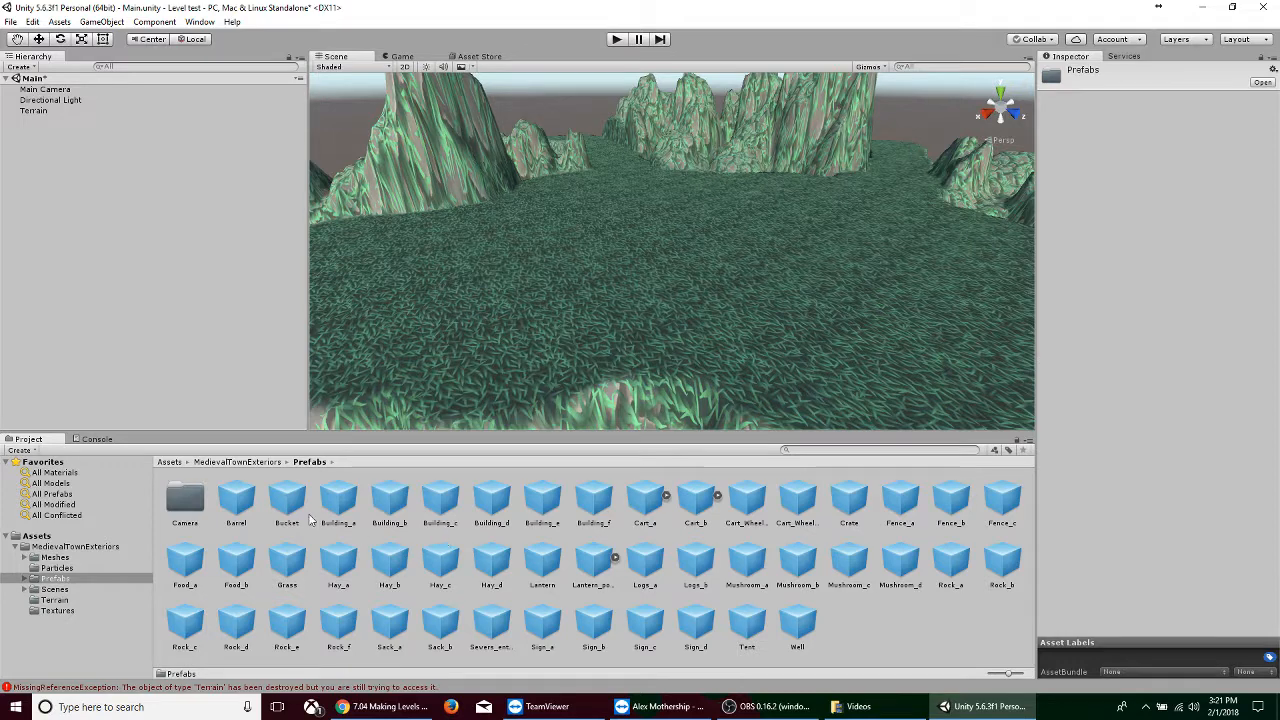
click(240, 500)
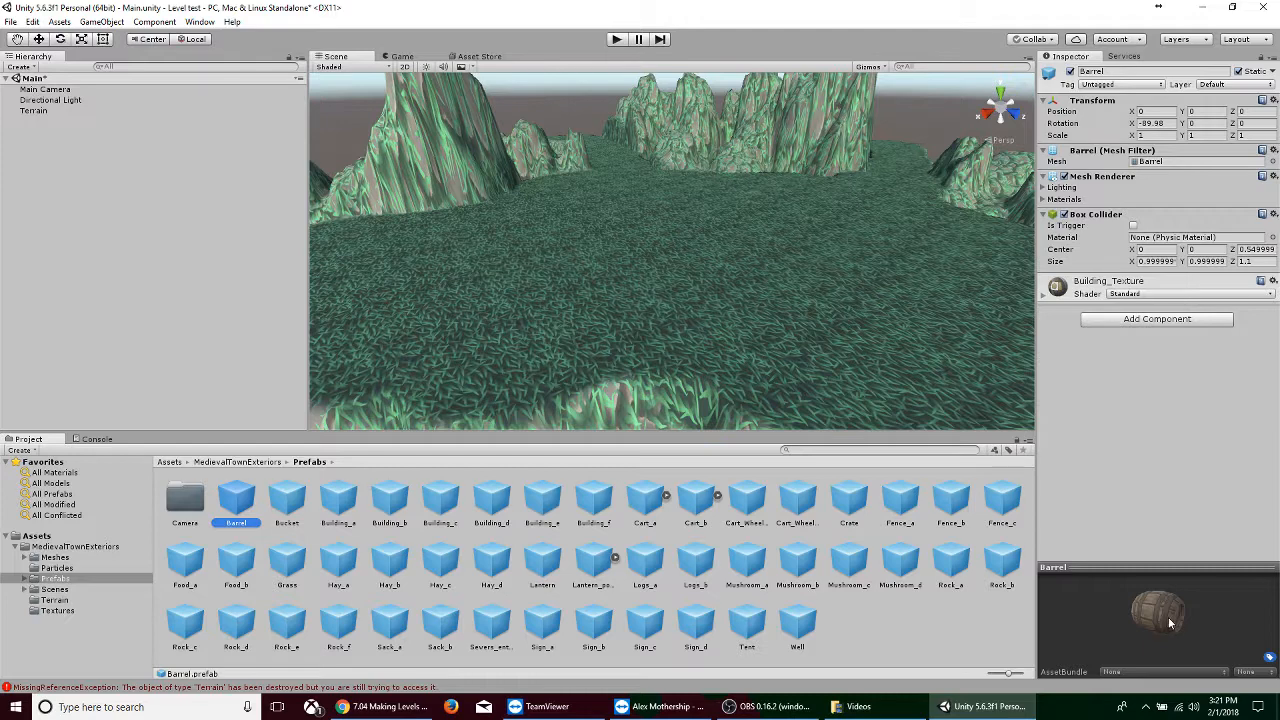
drag(1170, 623, 1180, 610)
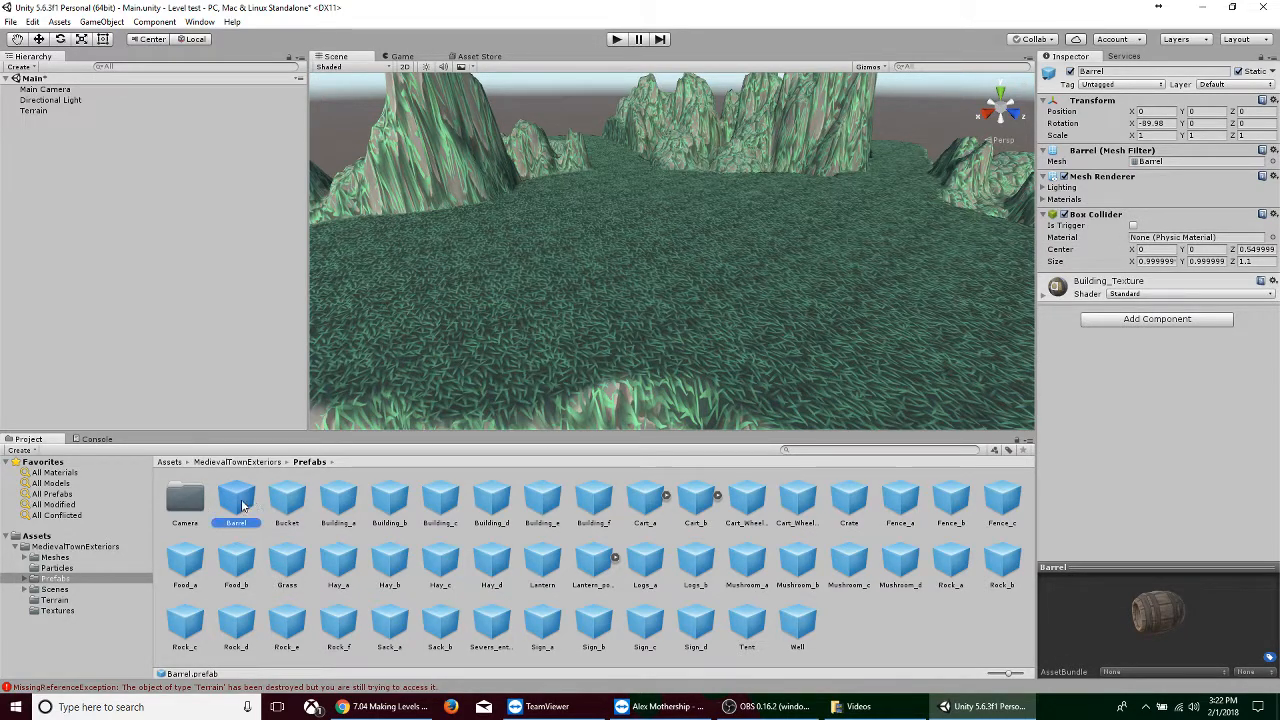
Place the Barrel prefab upright on the grassy plateau at about X 162.24, Z 139.47 and frame it closely
drag(241, 505, 343, 431)
drag(589, 329, 621, 258)
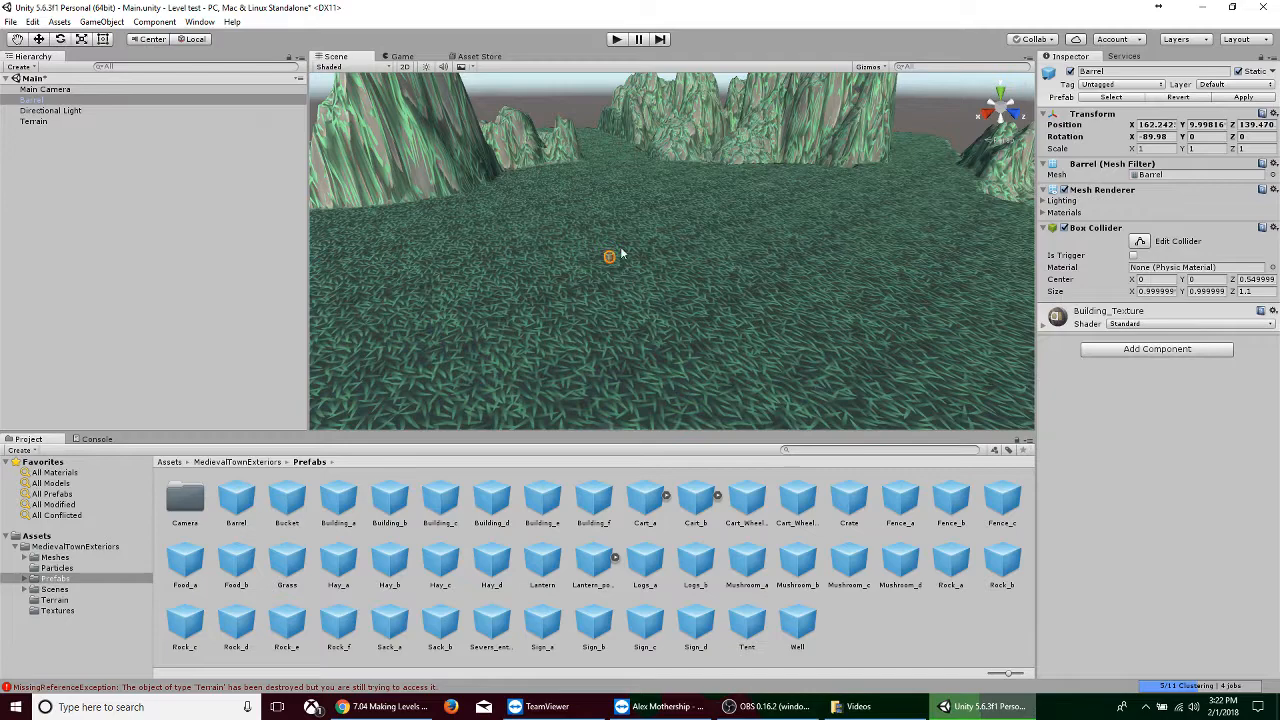
key(f)
scroll(842, 217, down, 5)
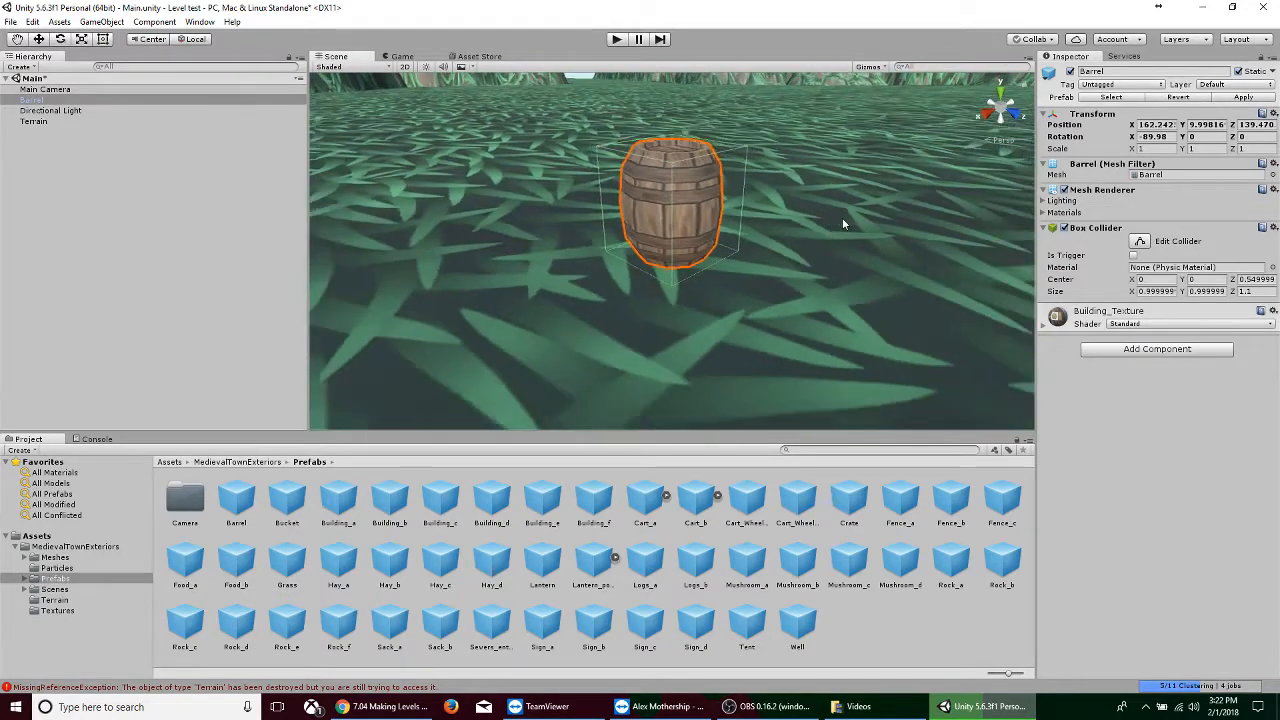
middle_drag(816, 214, 792, 240)
scroll(737, 250, up, 5)
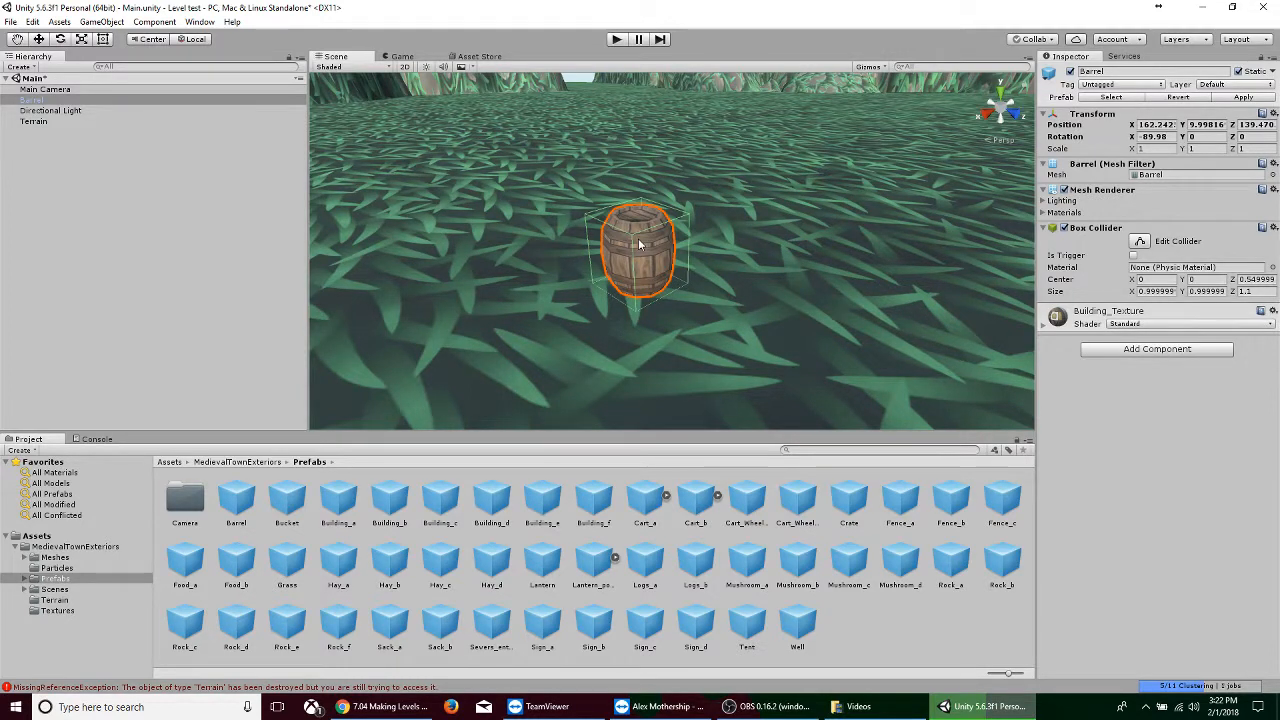
Duplicate the barrel and move the copy right beside the original, to about X 163.17, Z 138.92
key(ctrl+d)
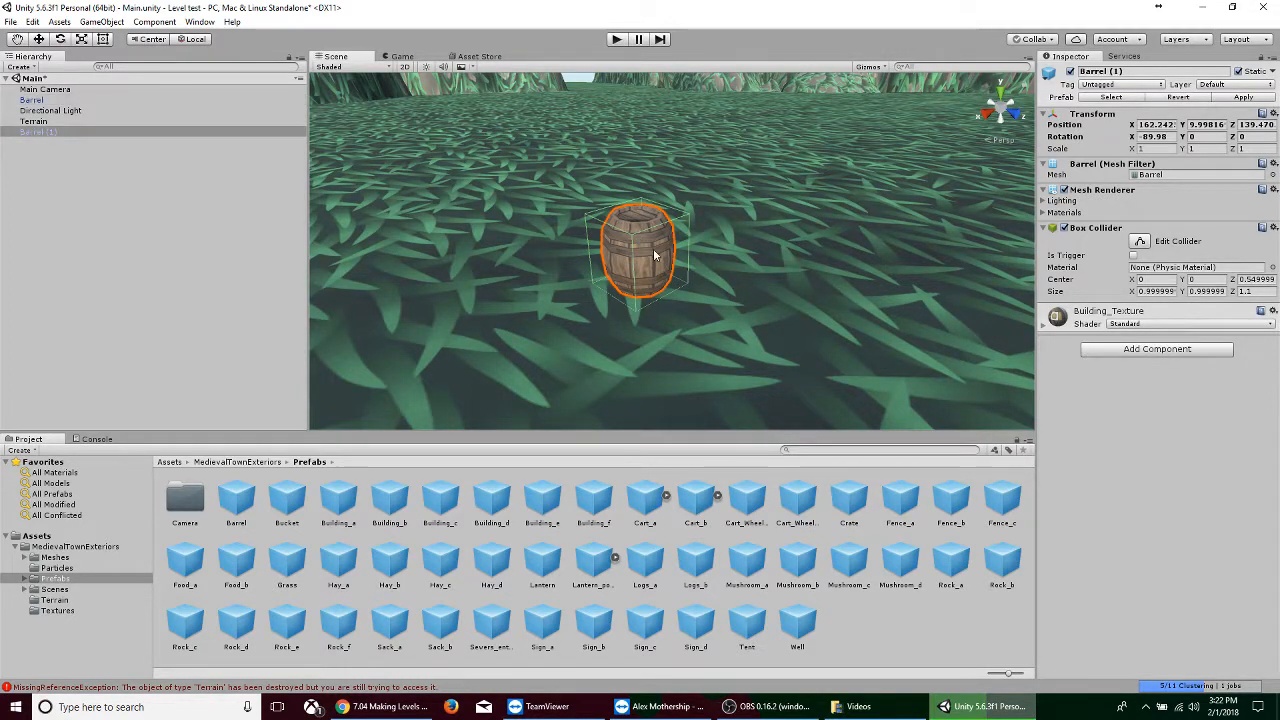
click(39, 40)
drag(593, 272, 513, 280)
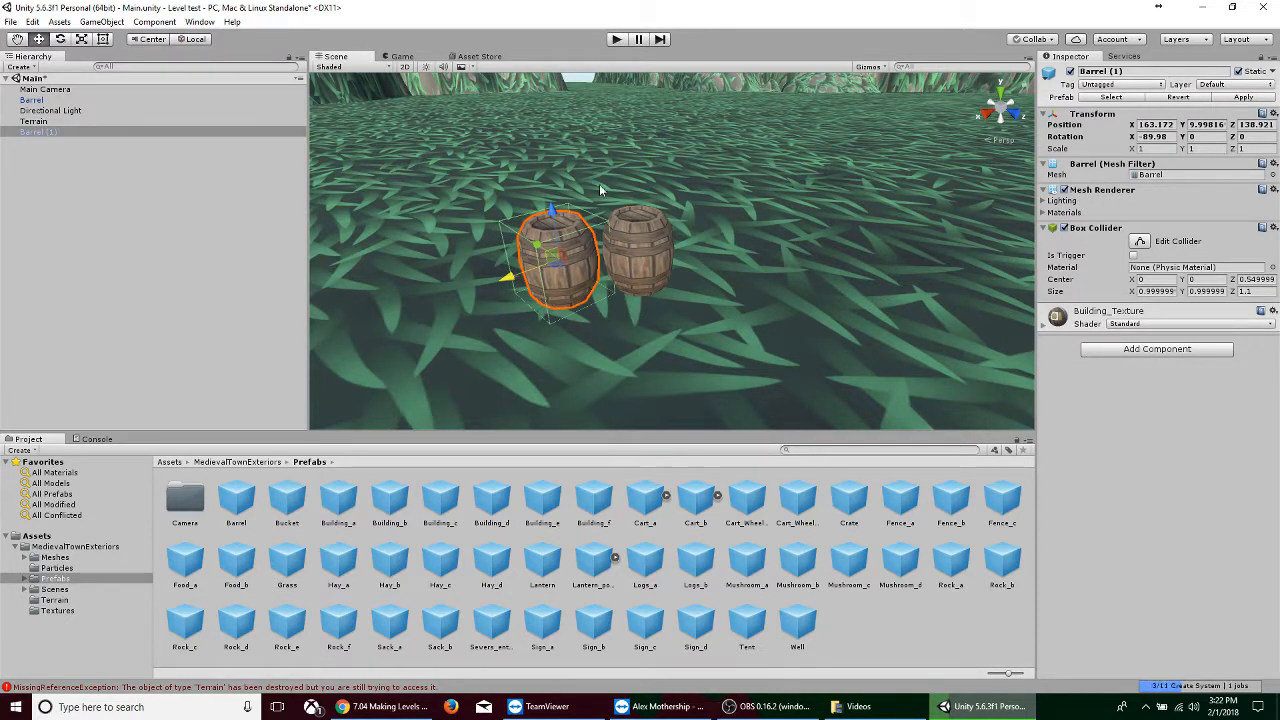
Duplicate the second barrel and stack the copy on top of the other two, at about X 162.61, Y 11.1, Z 139.04
key(ctrl+d)
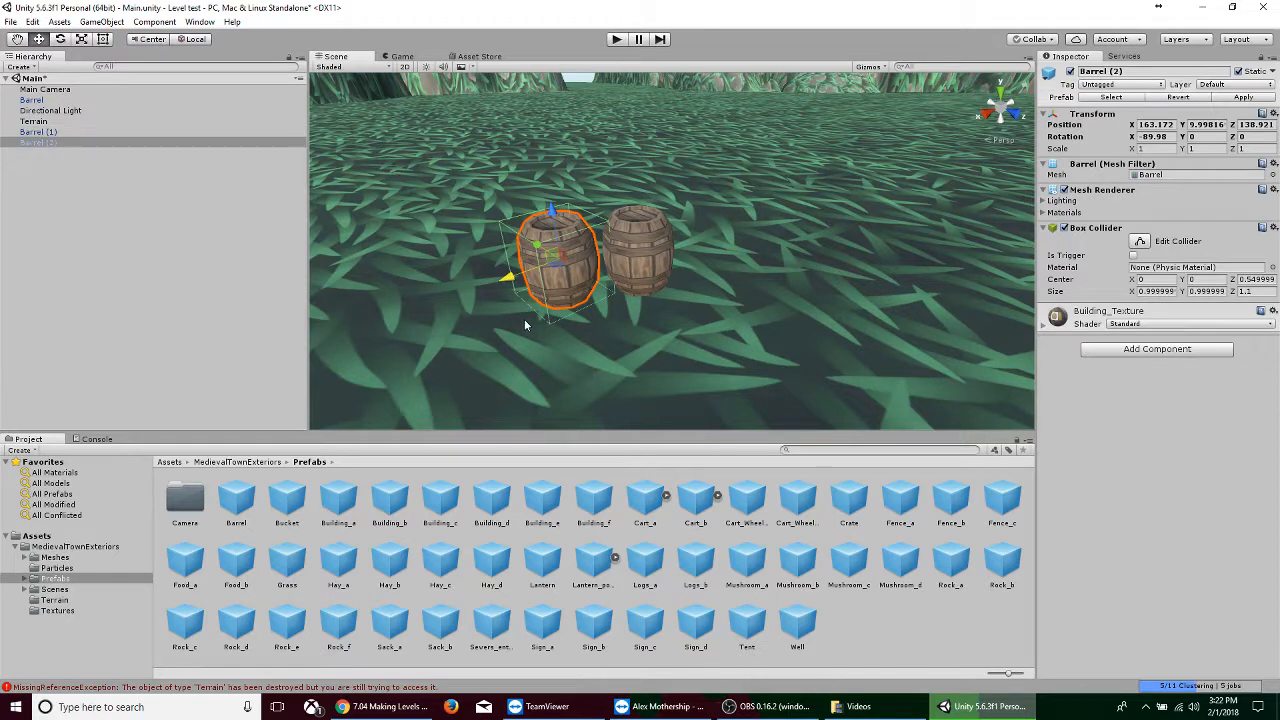
drag(511, 280, 438, 310)
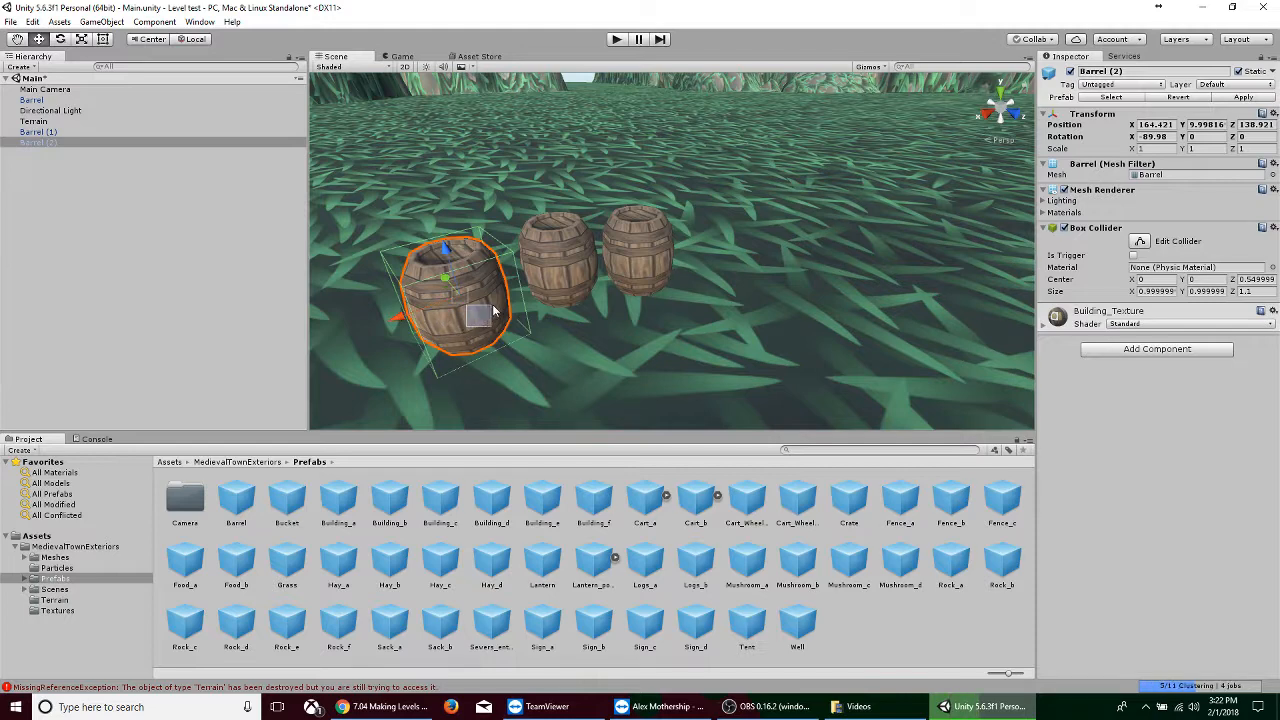
drag(468, 300, 596, 218)
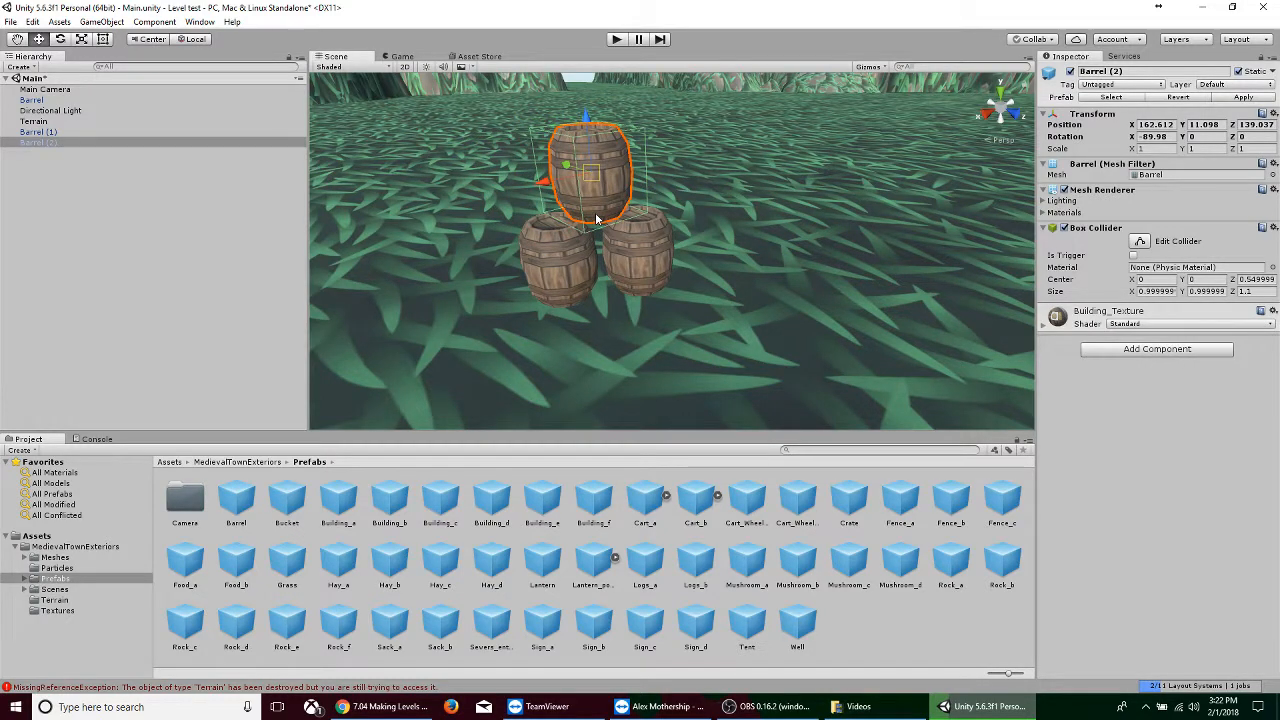
click(715, 280)
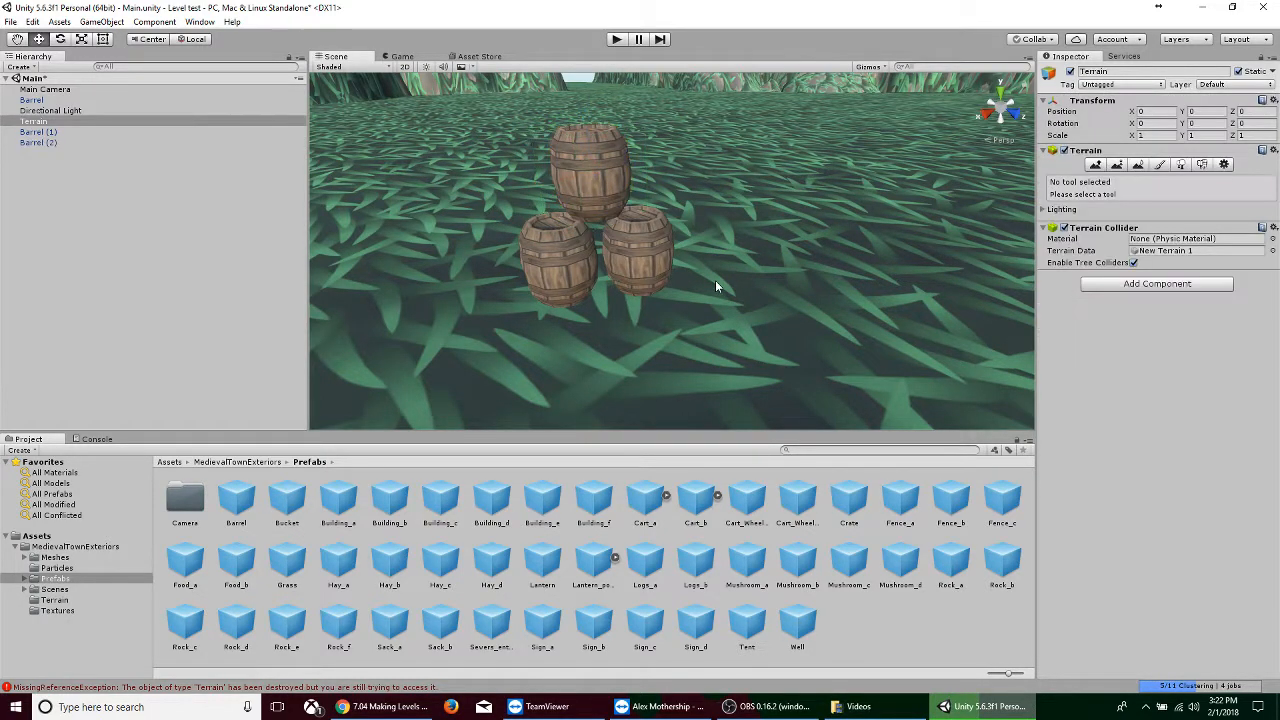
scroll(709, 304, up, 2)
scroll(708, 303, down, 5)
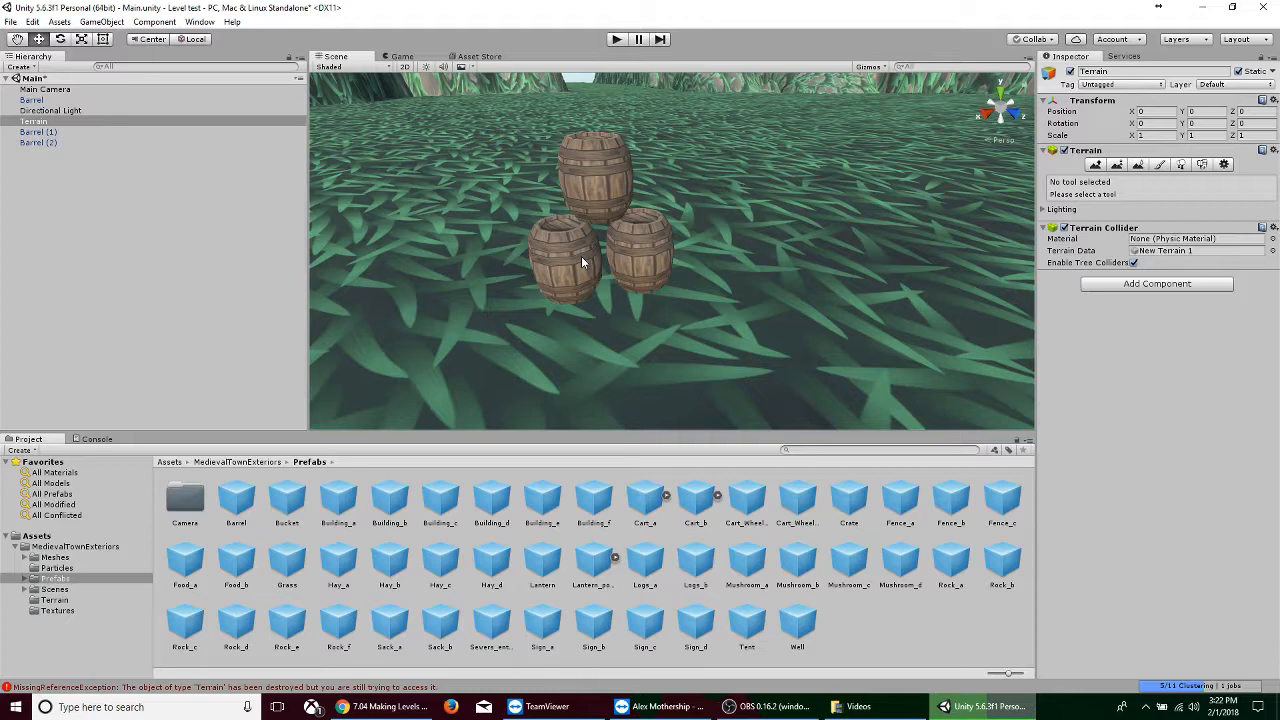
Duplicate the original barrel and set the copy on the ground on its free side, at about X 161.7, Z 140.46
click(641, 248)
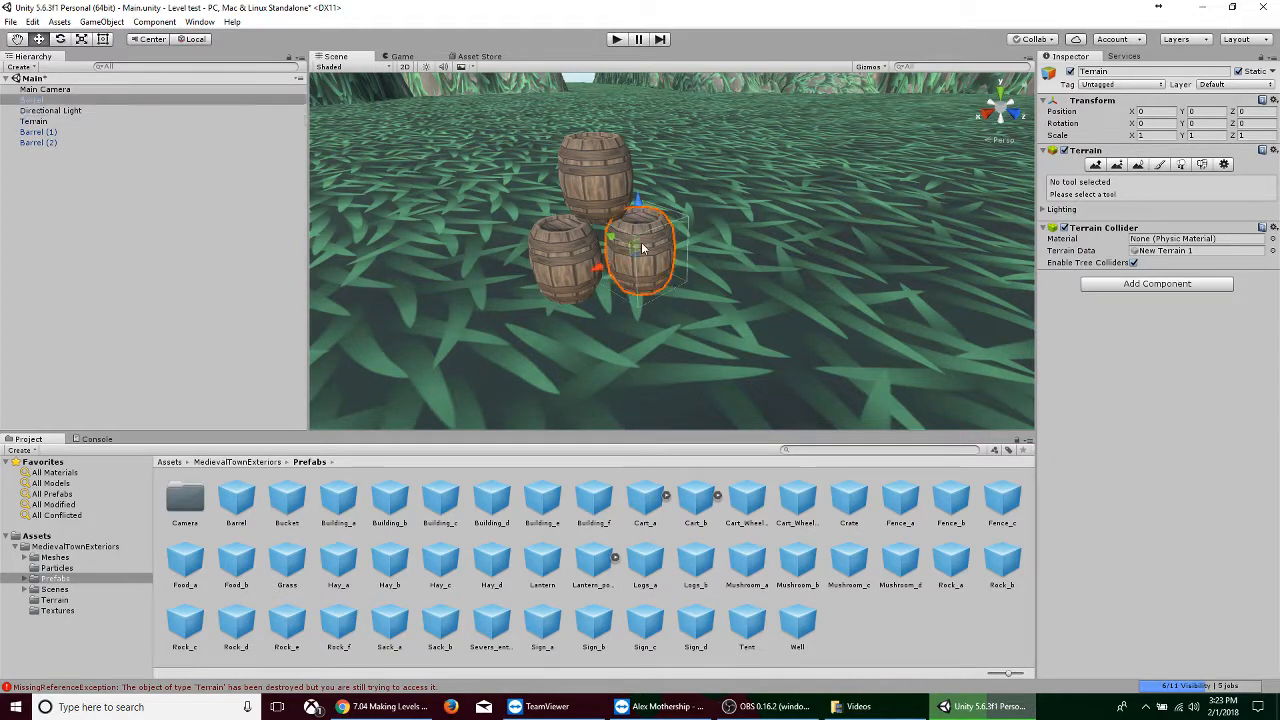
key(ctrl+d)
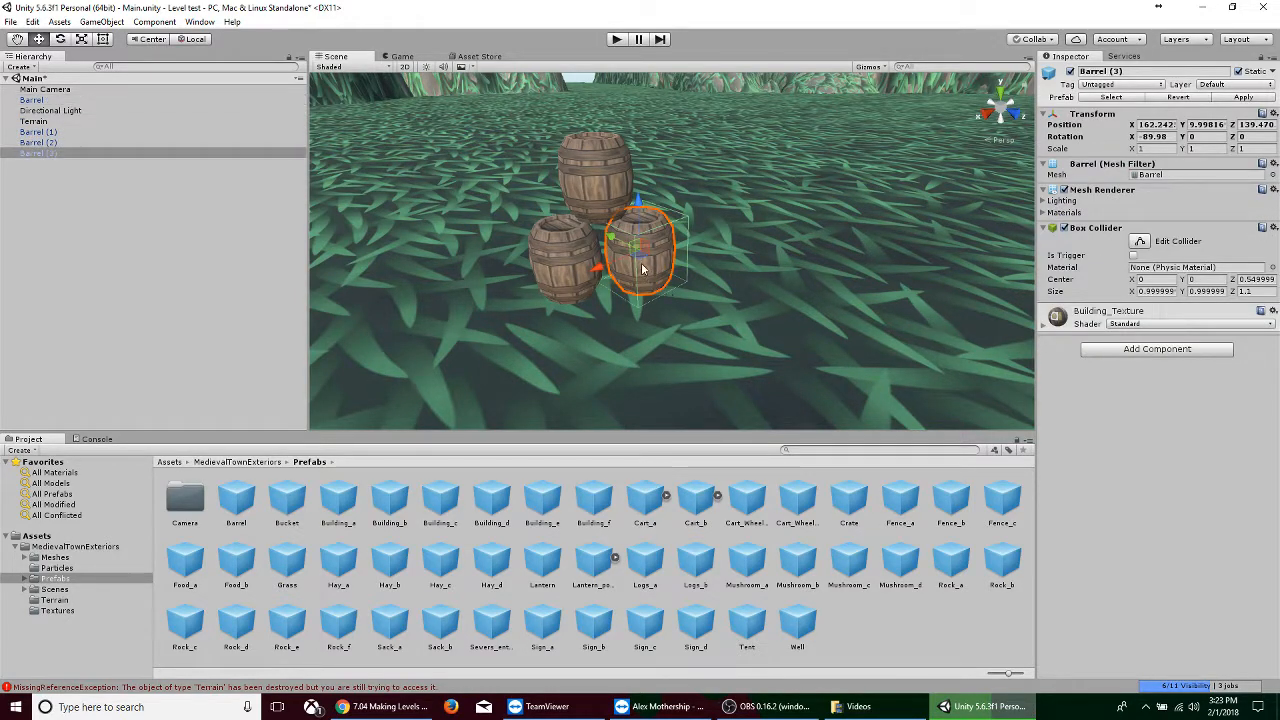
drag(599, 268, 714, 299)
click(494, 336)
click(482, 333)
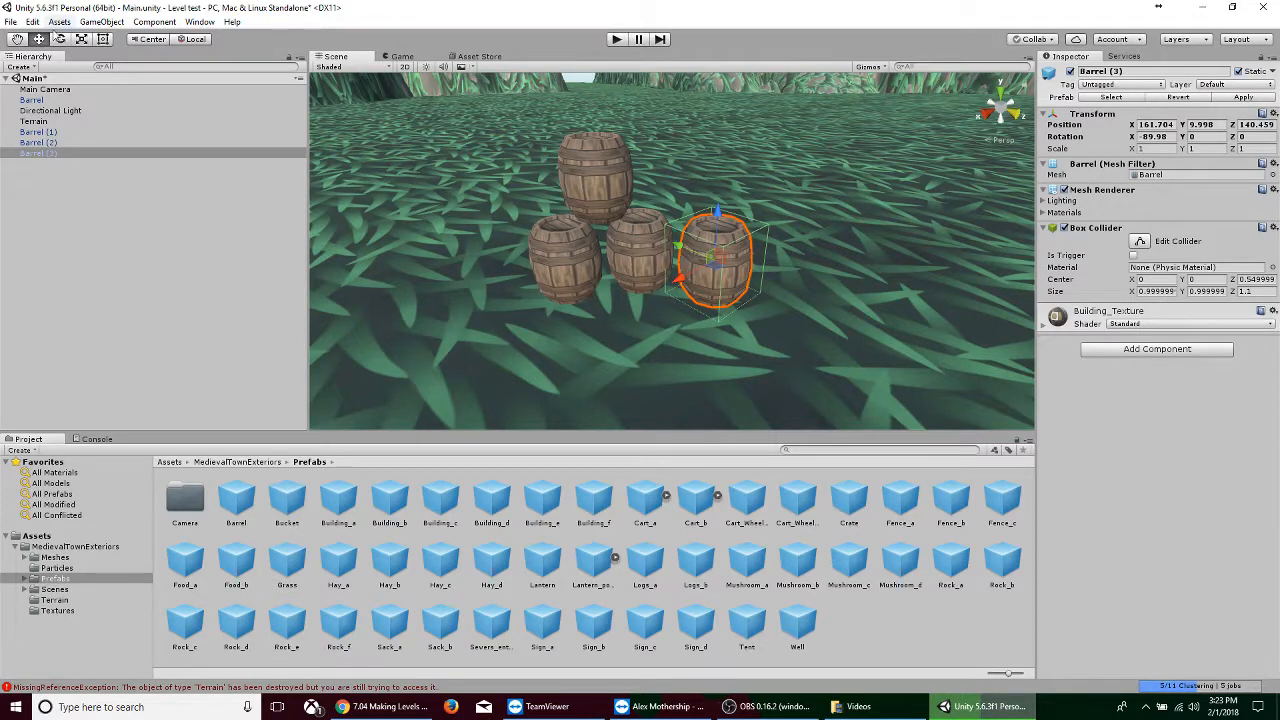
Rotate the fourth barrel so it tilts toward the stack, to about X 71.9, Y -54.3
click(61, 39)
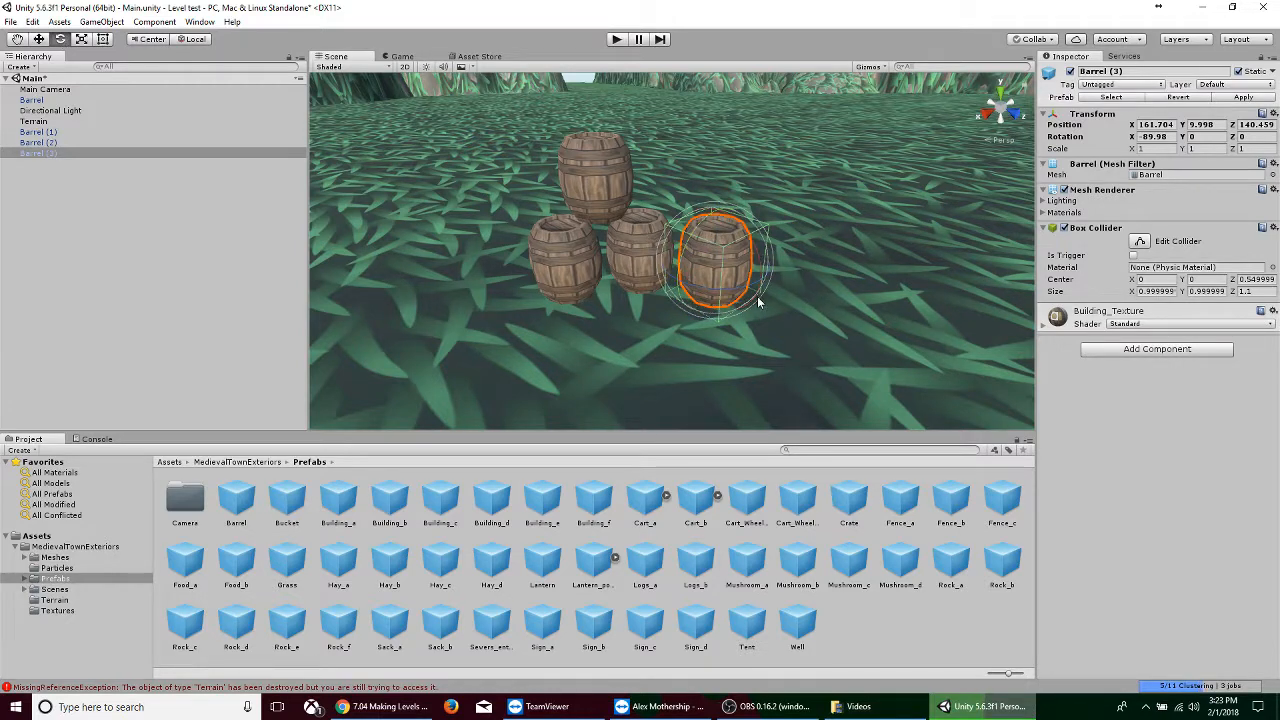
scroll(780, 294, up, 5)
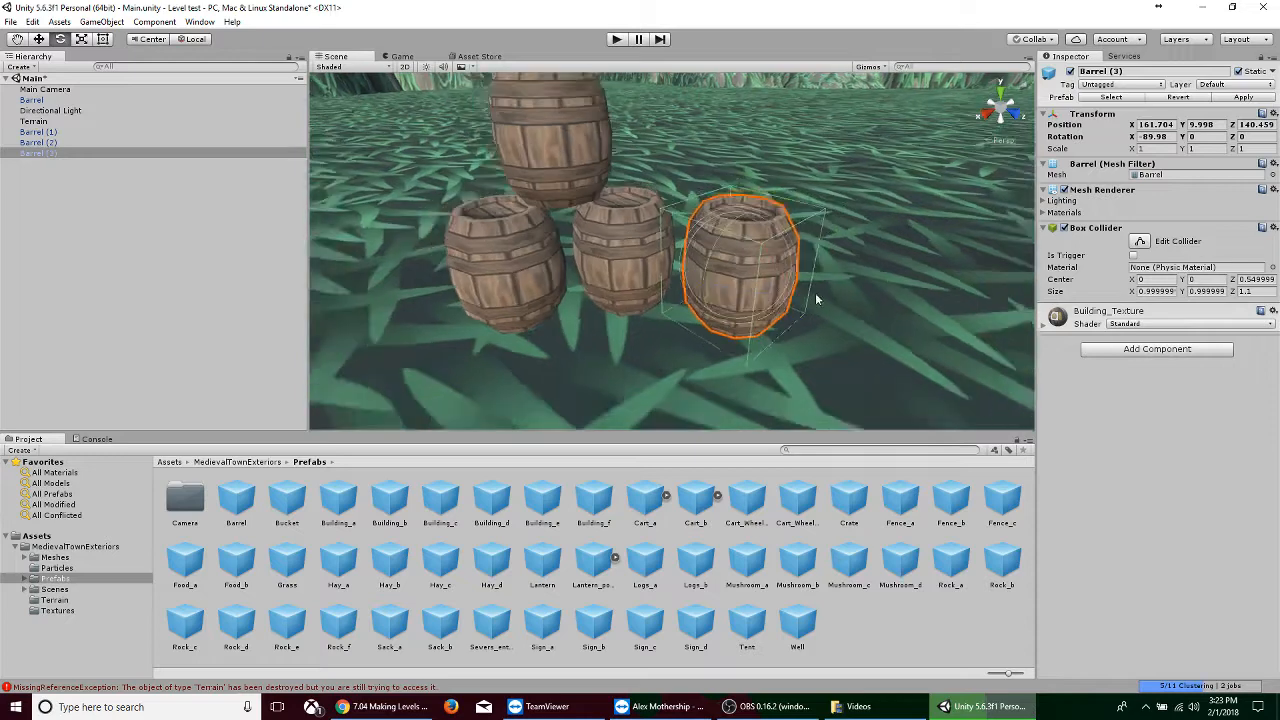
scroll(800, 290, down, 4)
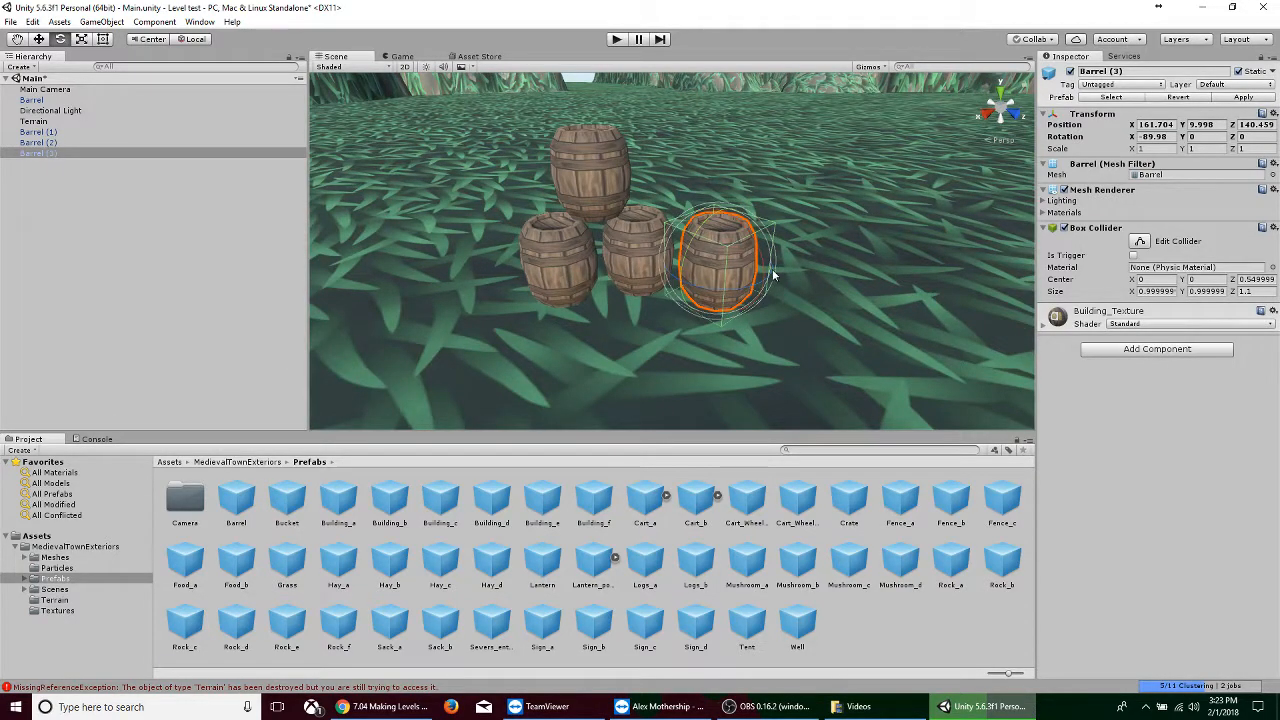
drag(774, 270, 727, 299)
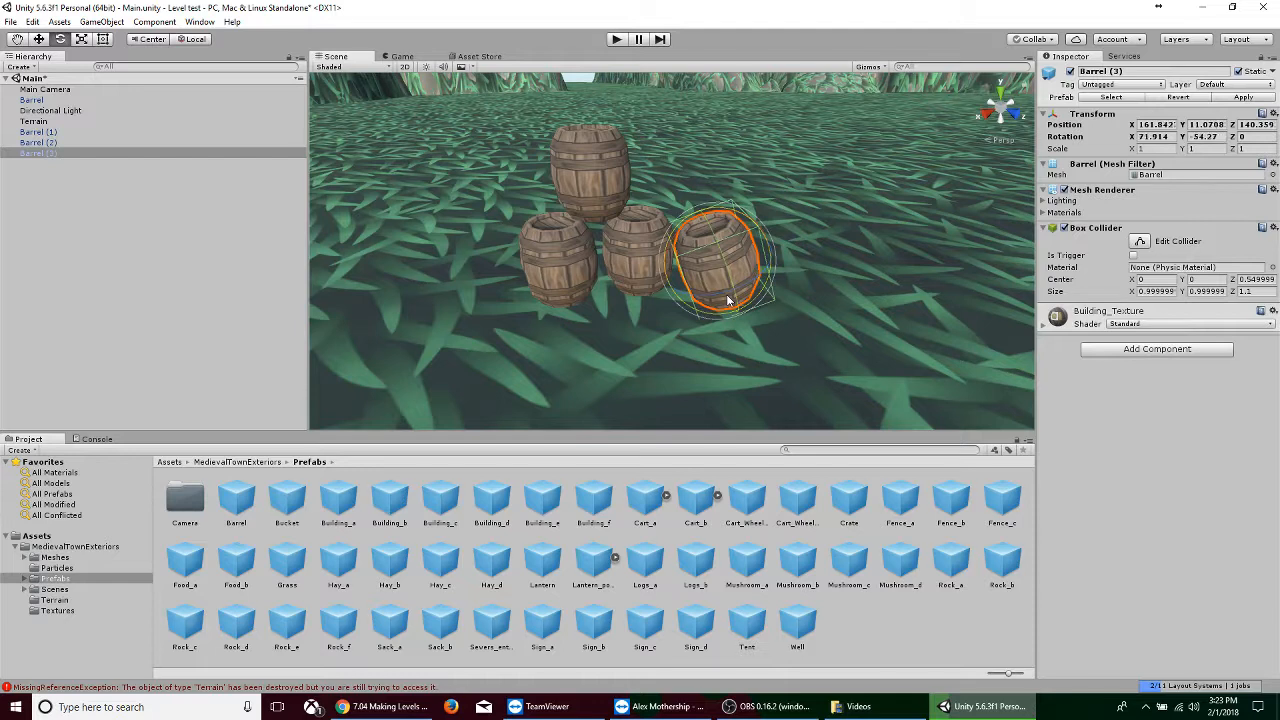
Move the tilted barrel against the side of the stack, to about X 161.29, Y 11.09, Z 139.69
click(40, 40)
drag(720, 273, 707, 245)
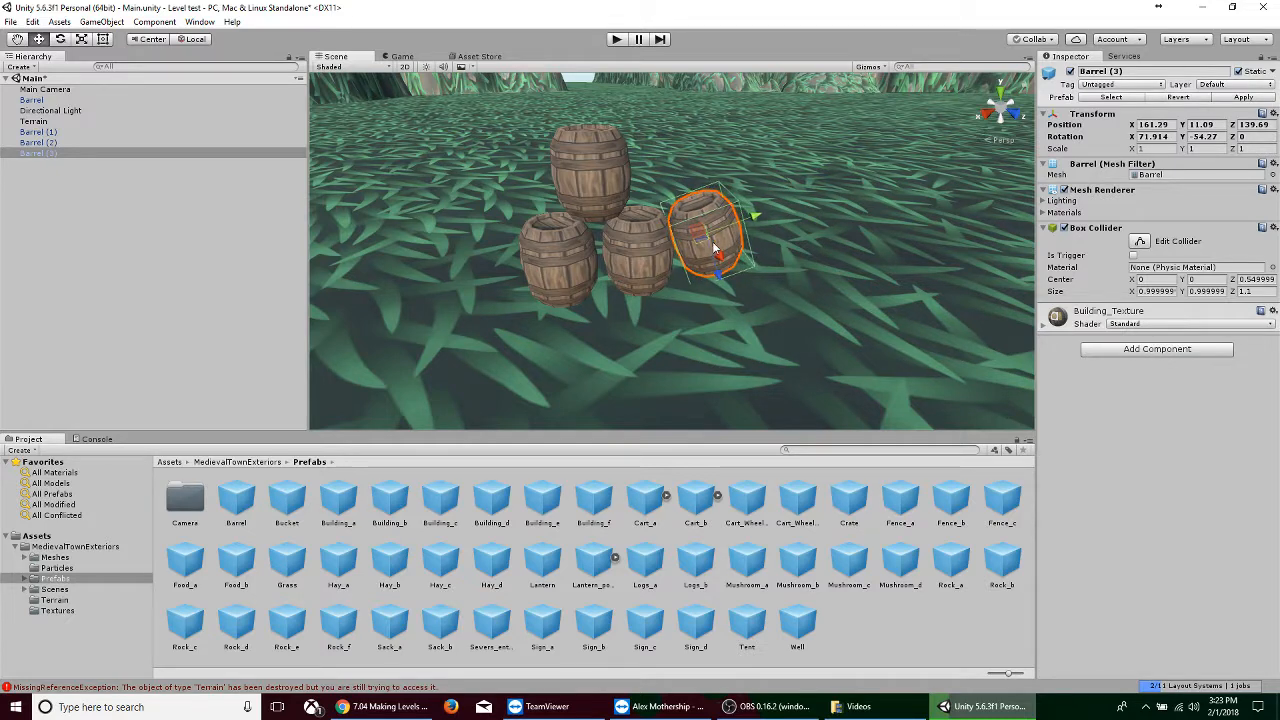
scroll(865, 240, down, 8)
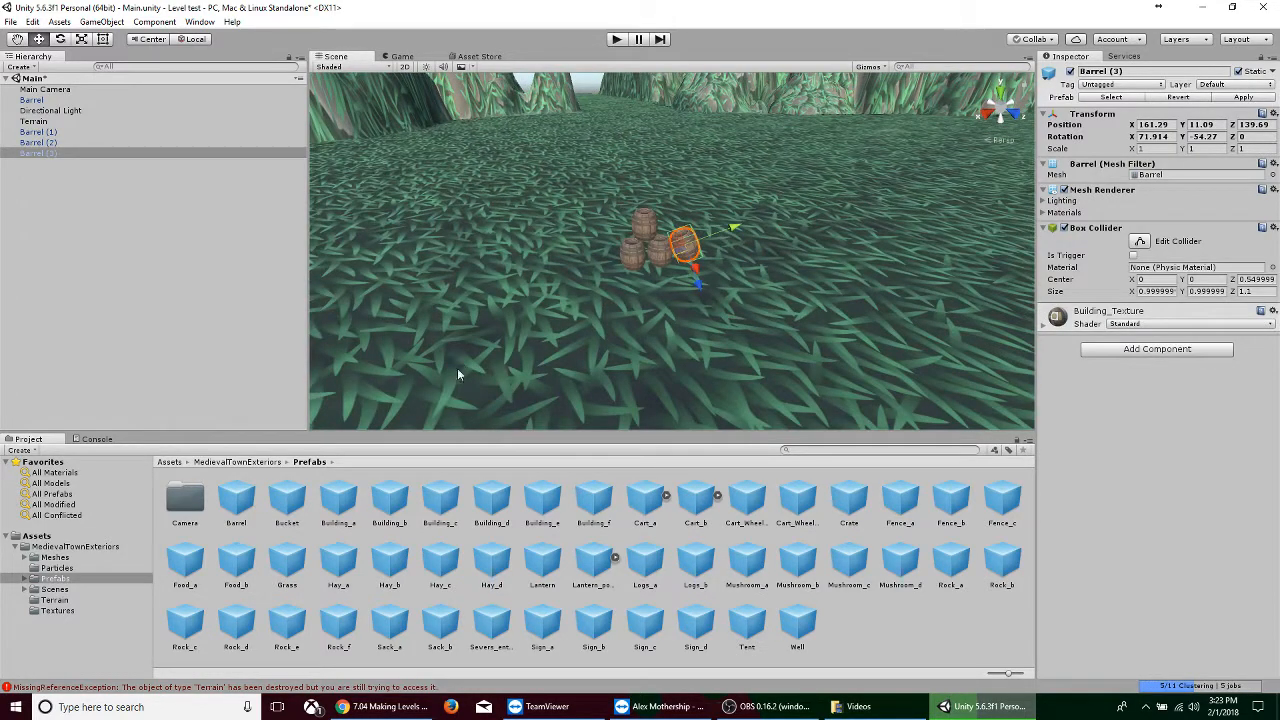
click(338, 506)
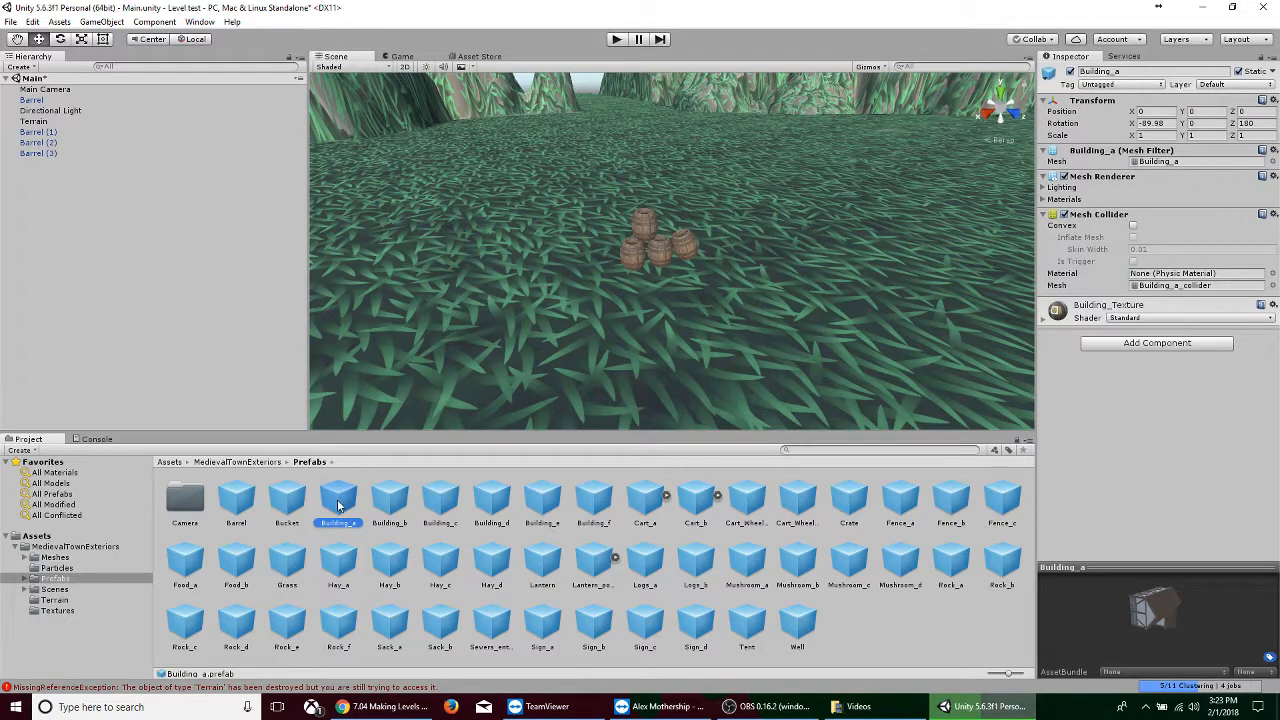
drag(355, 462, 390, 347)
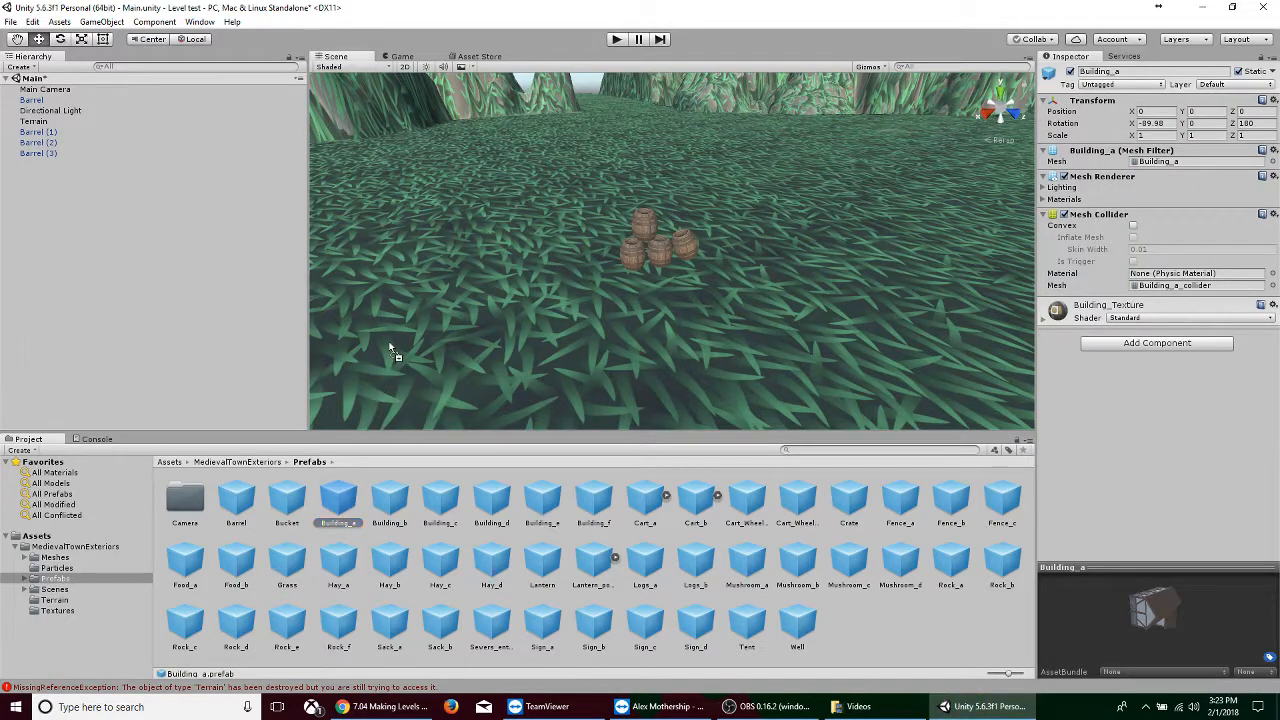
drag(469, 251, 592, 333)
drag(700, 340, 262, 535)
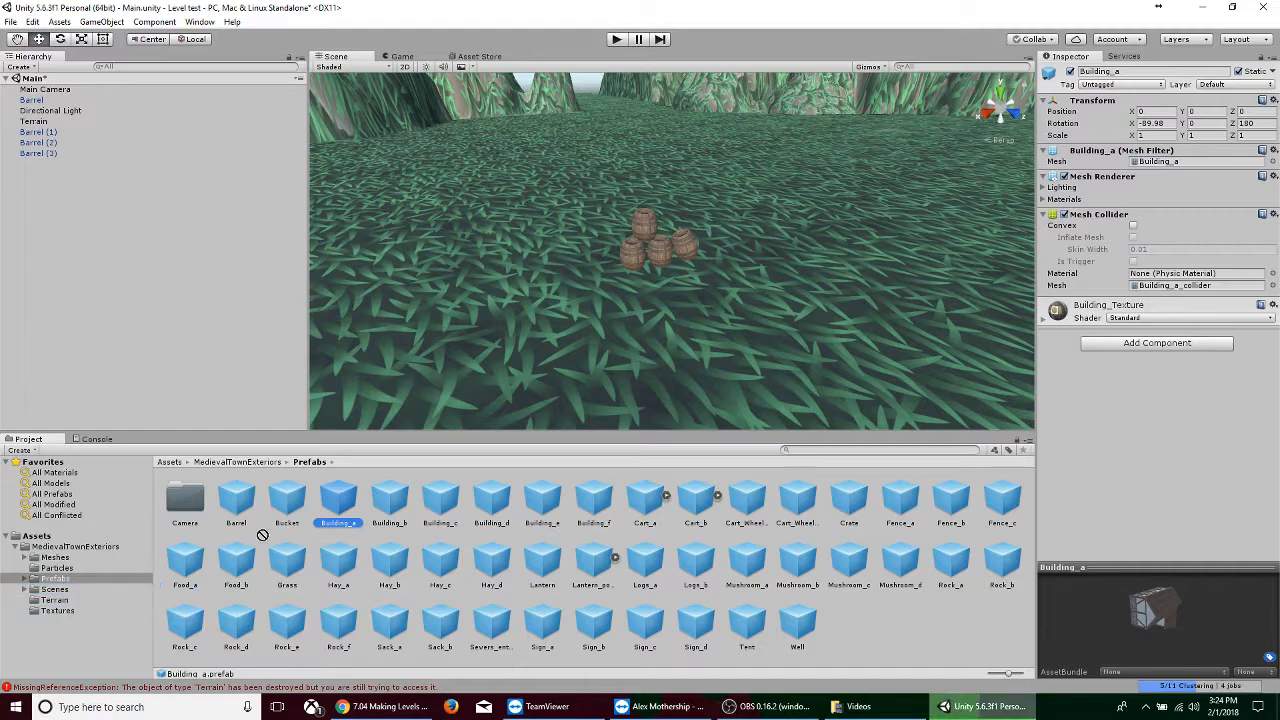
Place the Building_a prefab on the plateau near the barrel stack, at about X 170.38, Y 10.41, Z 141.36
scroll(558, 326, down, 10)
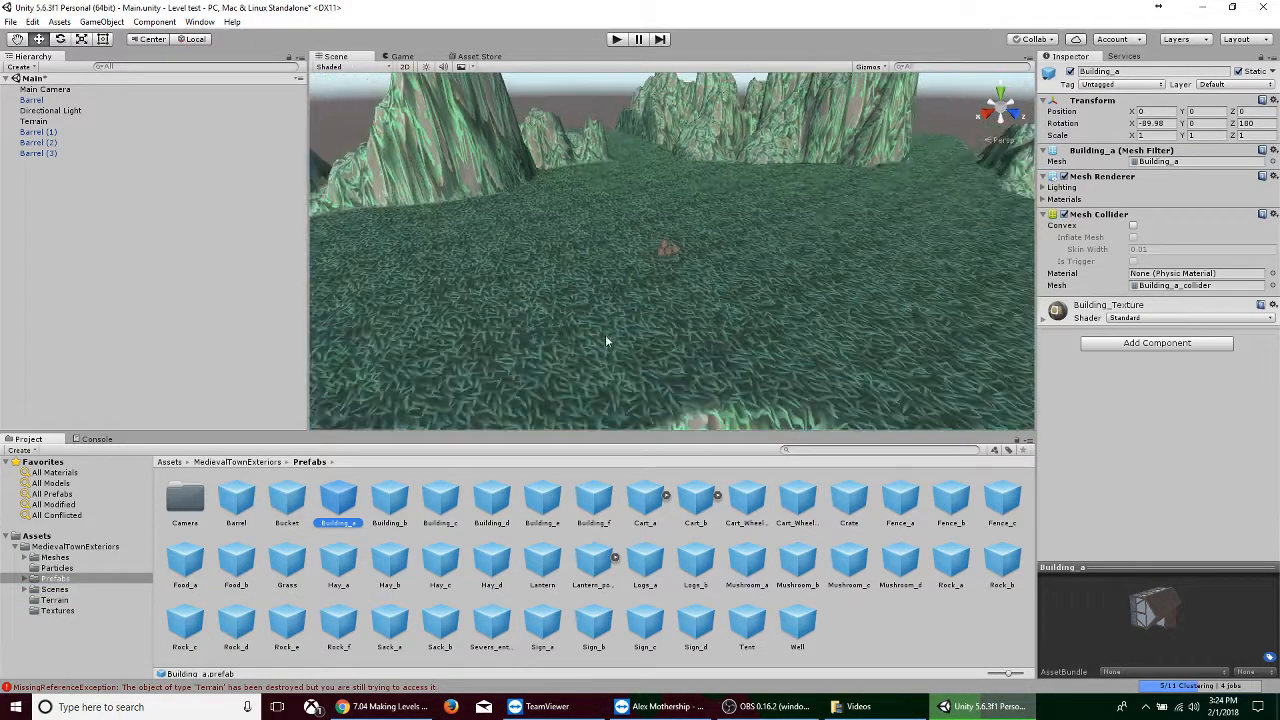
drag(340, 502, 634, 281)
key(f)
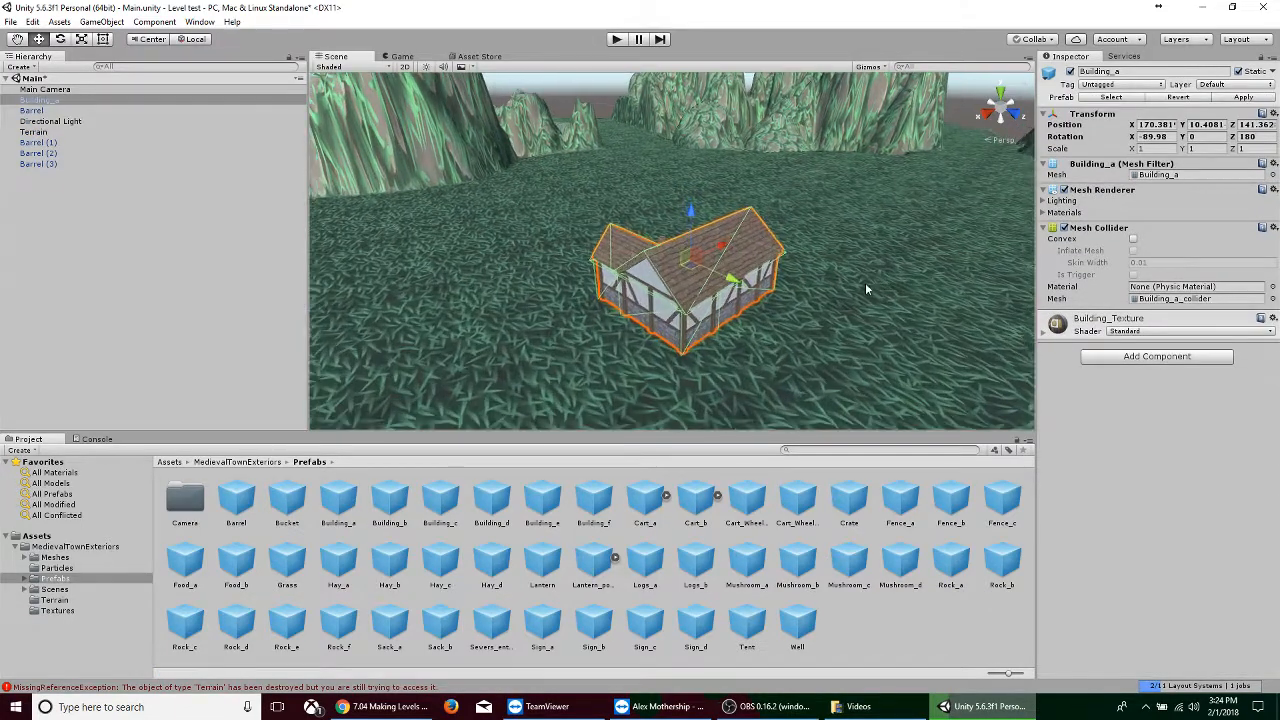
Move Building_a across the ground so its inner corner sits beside the barrel stack, at about X 168.02, Z 137.99
right_drag(866, 289, 610, 280)
middle_drag(960, 266, 585, 210)
mouse_move(585, 210)
alt+mouse_down()
mouse_move(912, 236)
mouse_move(809, 219)
mouse_move(580, 220)
alt+mouse_up()
middle_drag(768, 219, 610, 222)
alt+drag(798, 217, 660, 225)
middle_drag(700, 240, 713, 212)
scroll(718, 245, down, 5)
scroll(725, 246, up, 9)
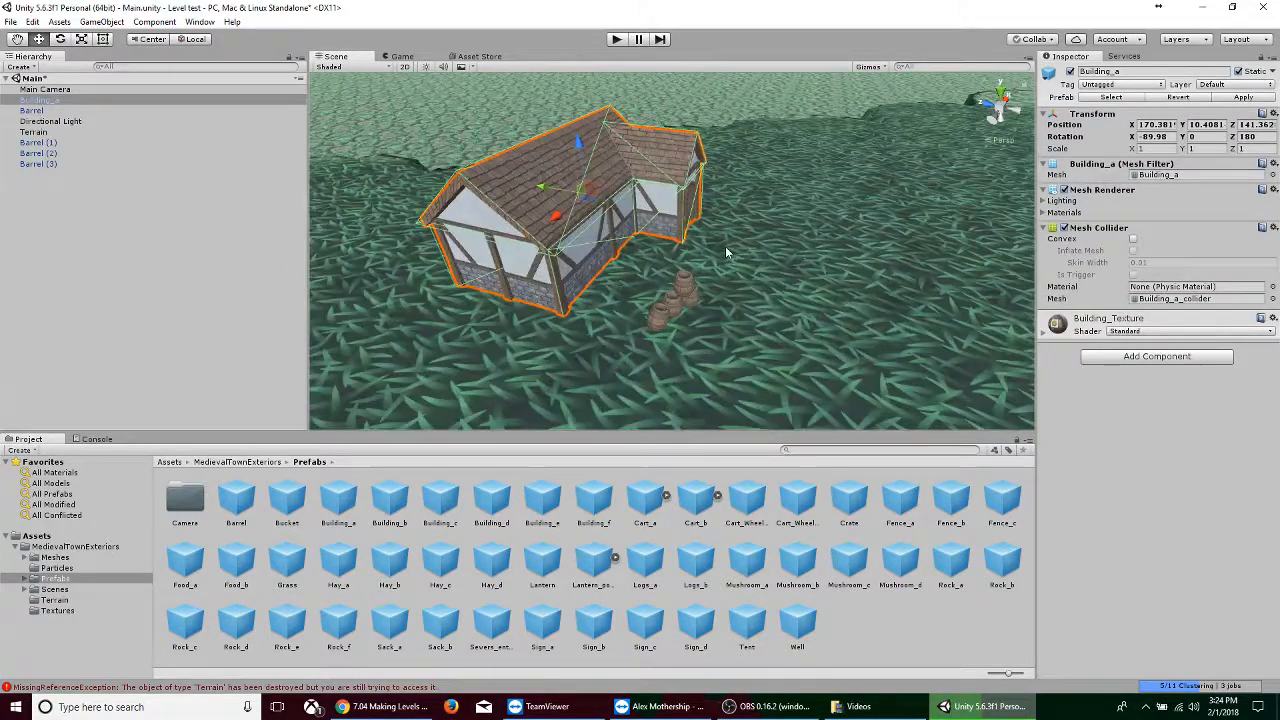
middle_drag(696, 245, 700, 220)
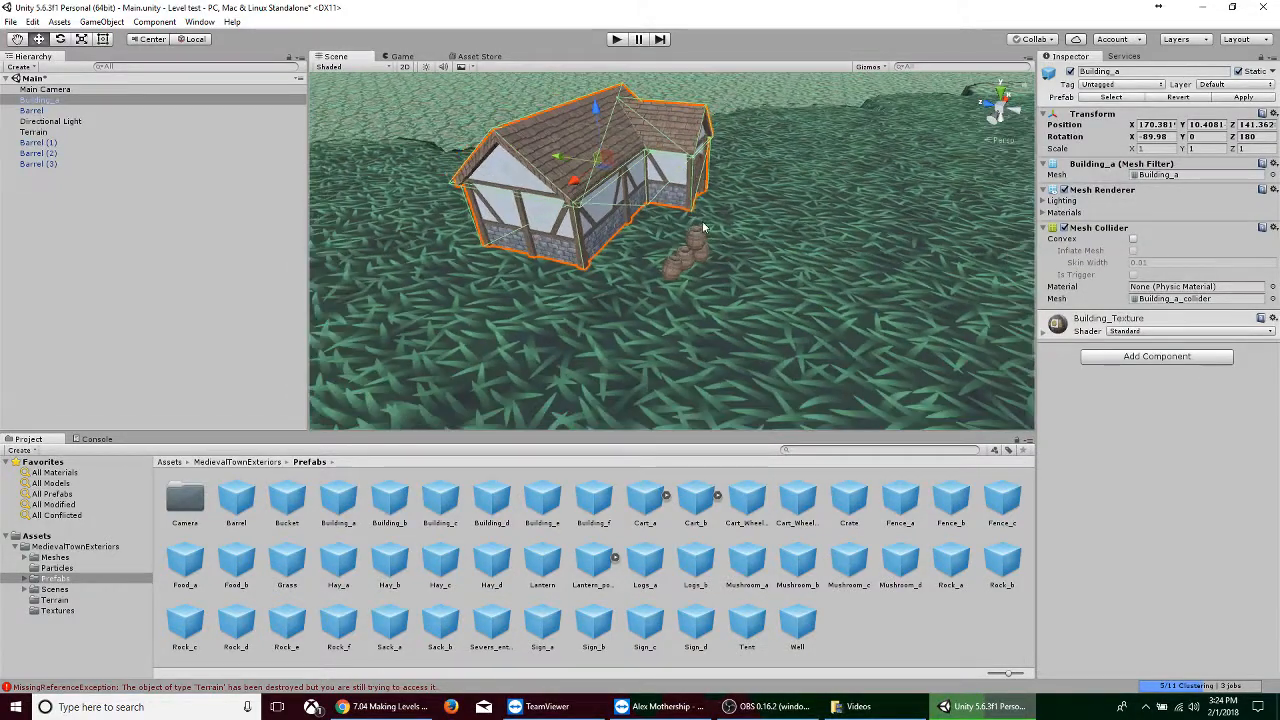
scroll(700, 220, up, 3)
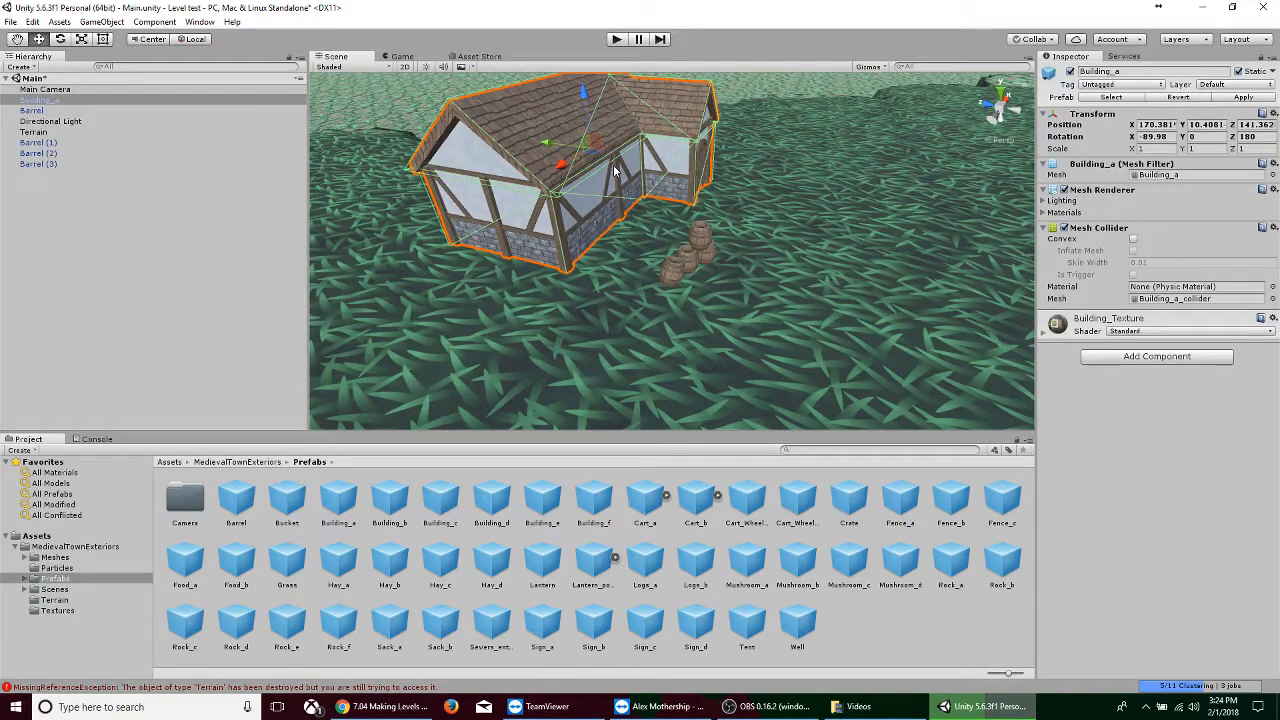
drag(597, 151, 633, 242)
mouse_move(705, 316)
middle_down()
mouse_move(700, 235)
mouse_move(683, 314)
middle_up()
scroll(683, 314, up, 5)
scroll(683, 314, down, 10)
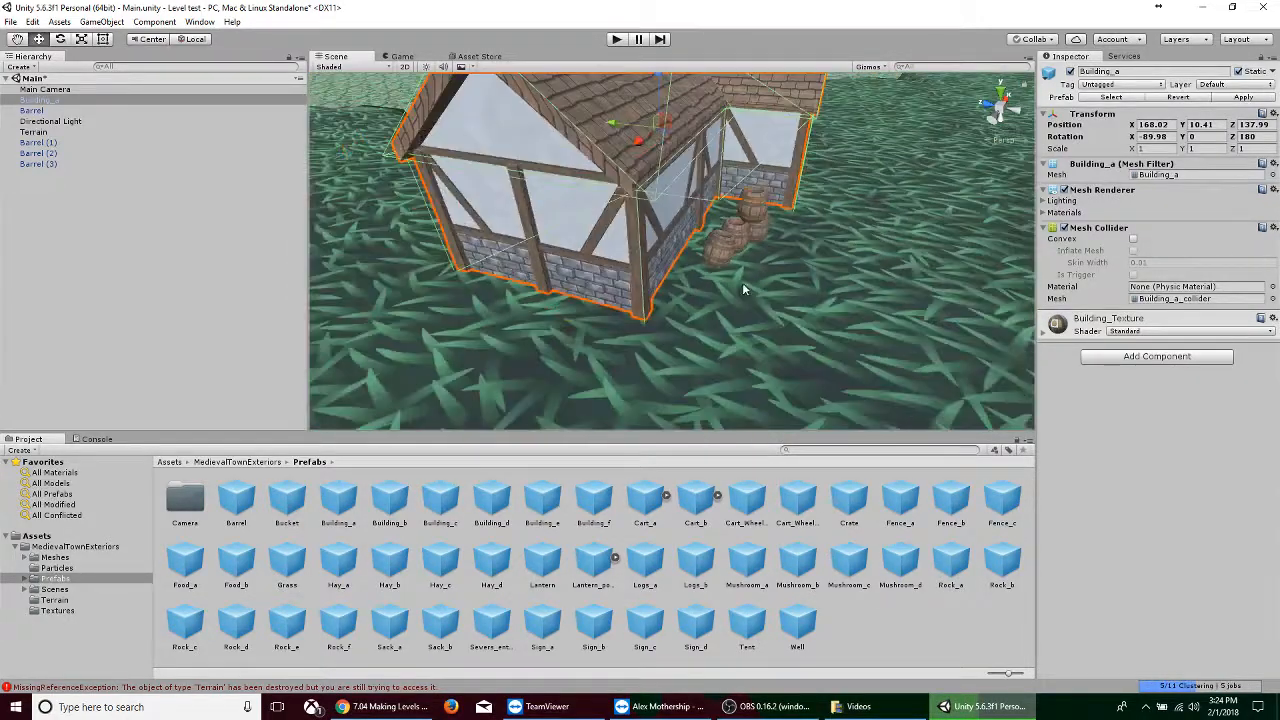
Duplicate Building_a and move the copy across the grass away from the original, to about Z 124.5
middle_drag(742, 282, 705, 290)
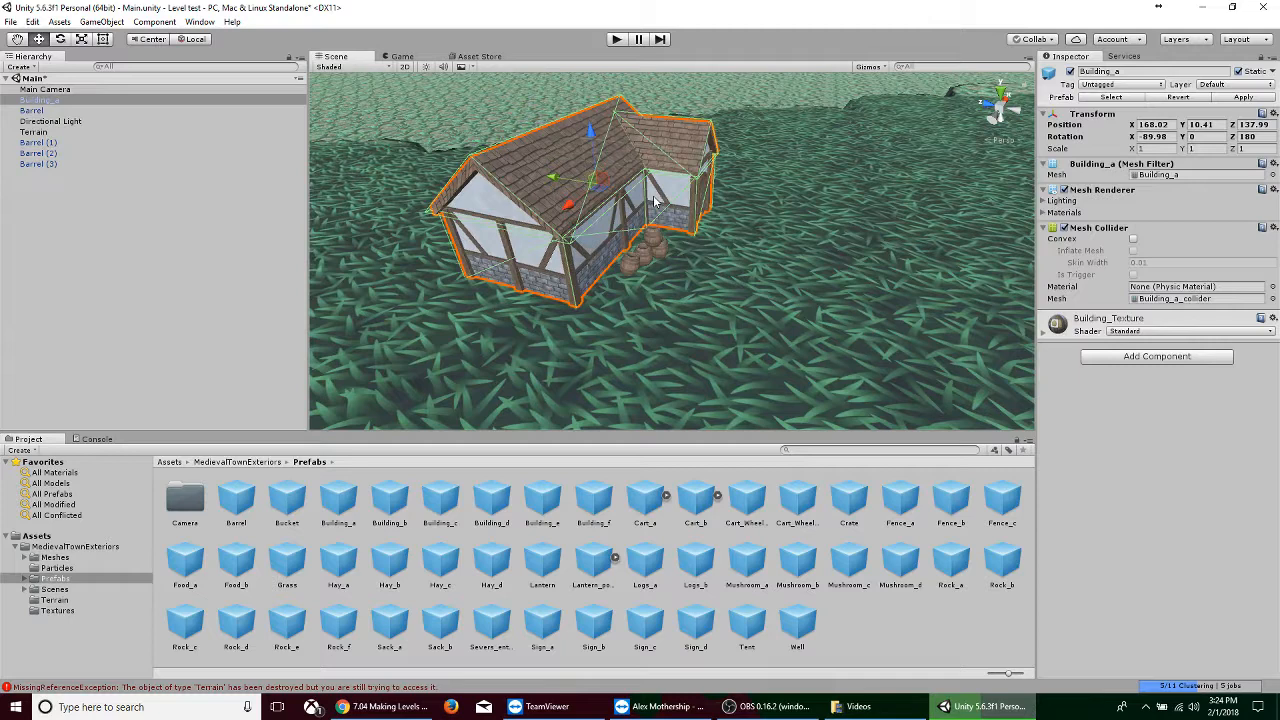
key(ctrl+d)
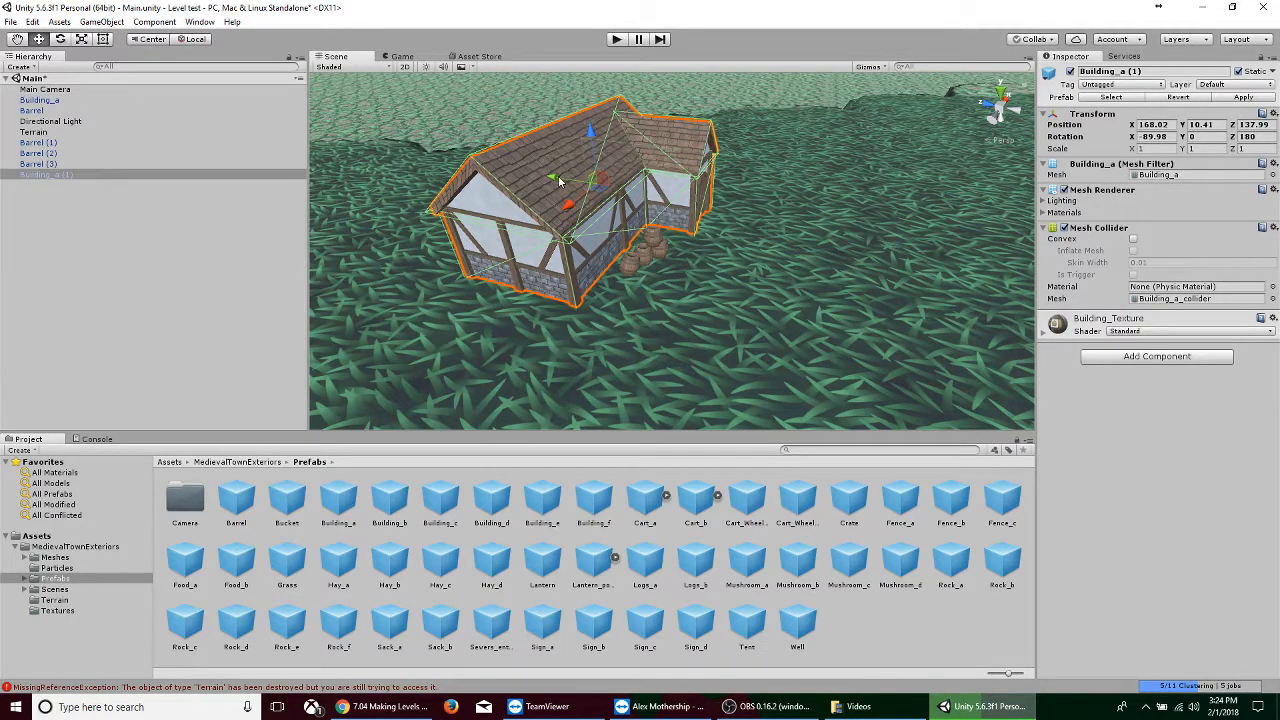
drag(560, 181, 761, 201)
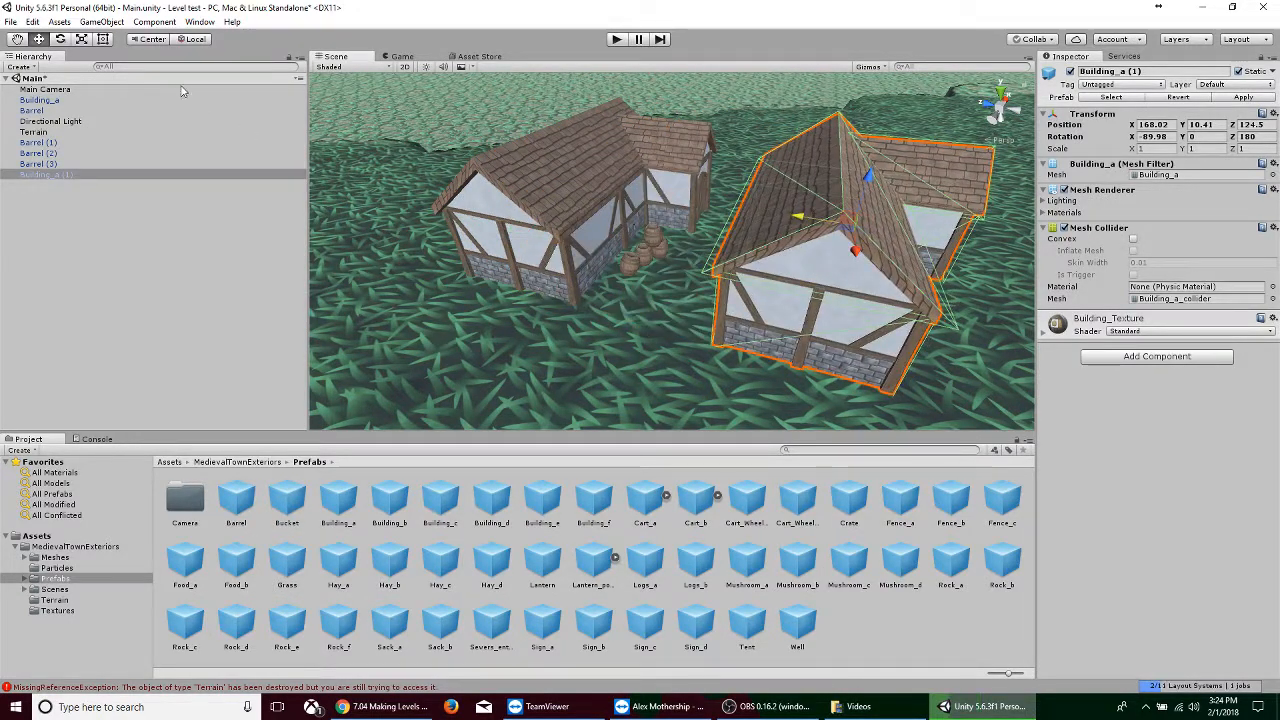
Rotate the duplicate building about its vertical axis to about Z -86.86, so its doorway faces the open grass
click(66, 39)
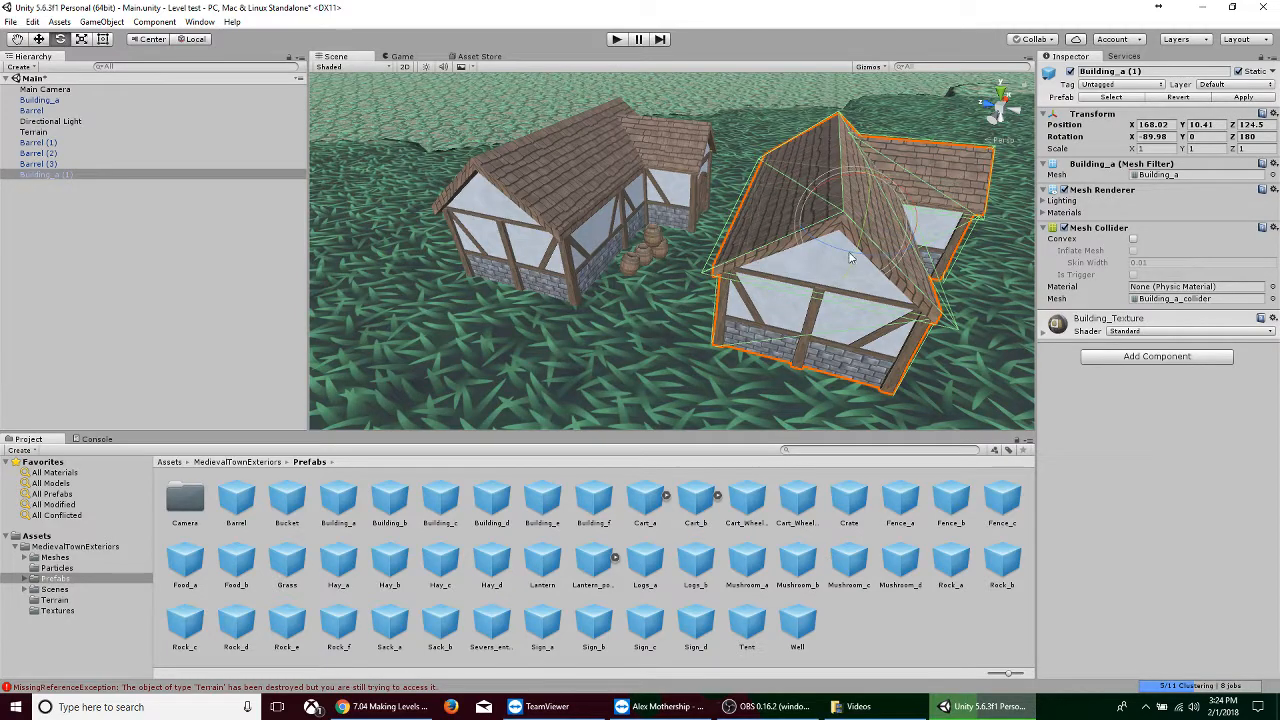
drag(871, 260, 686, 213)
scroll(714, 217, down, 6)
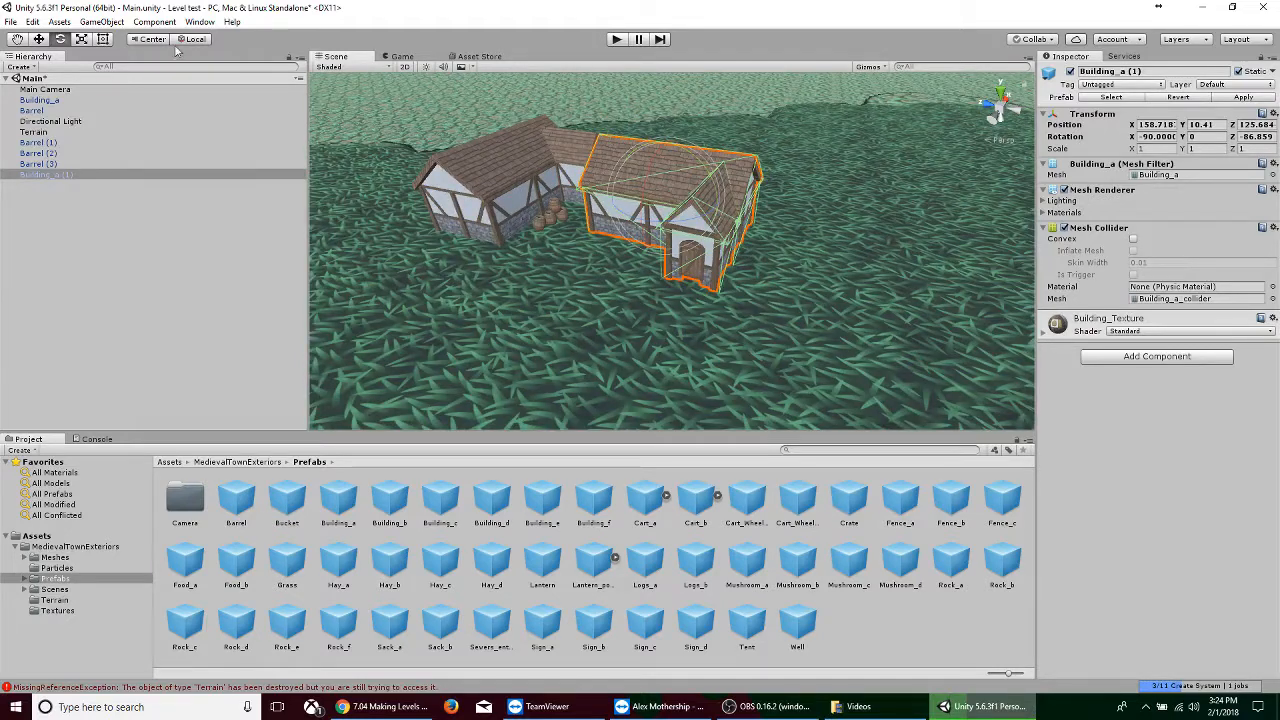
Move the rotated duplicate clear of the original building, to about X 160.78, Z 118.13
click(46, 39)
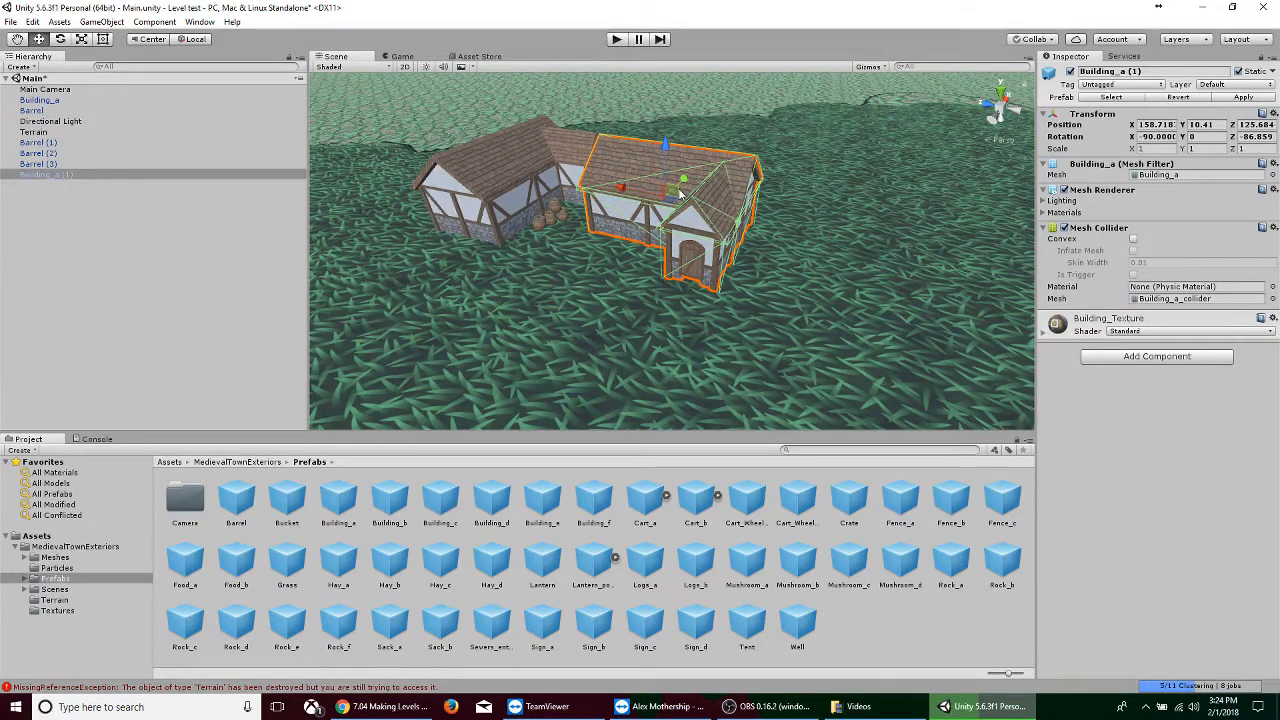
drag(680, 195, 740, 218)
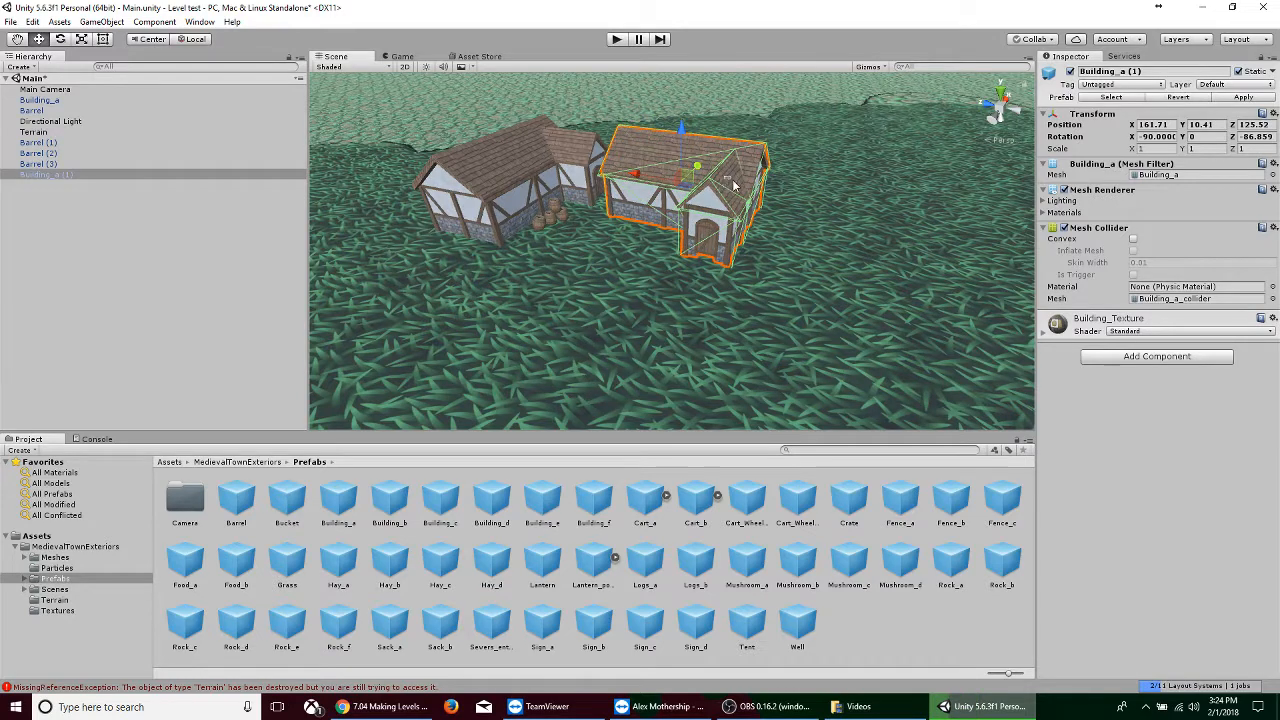
drag(699, 181, 763, 245)
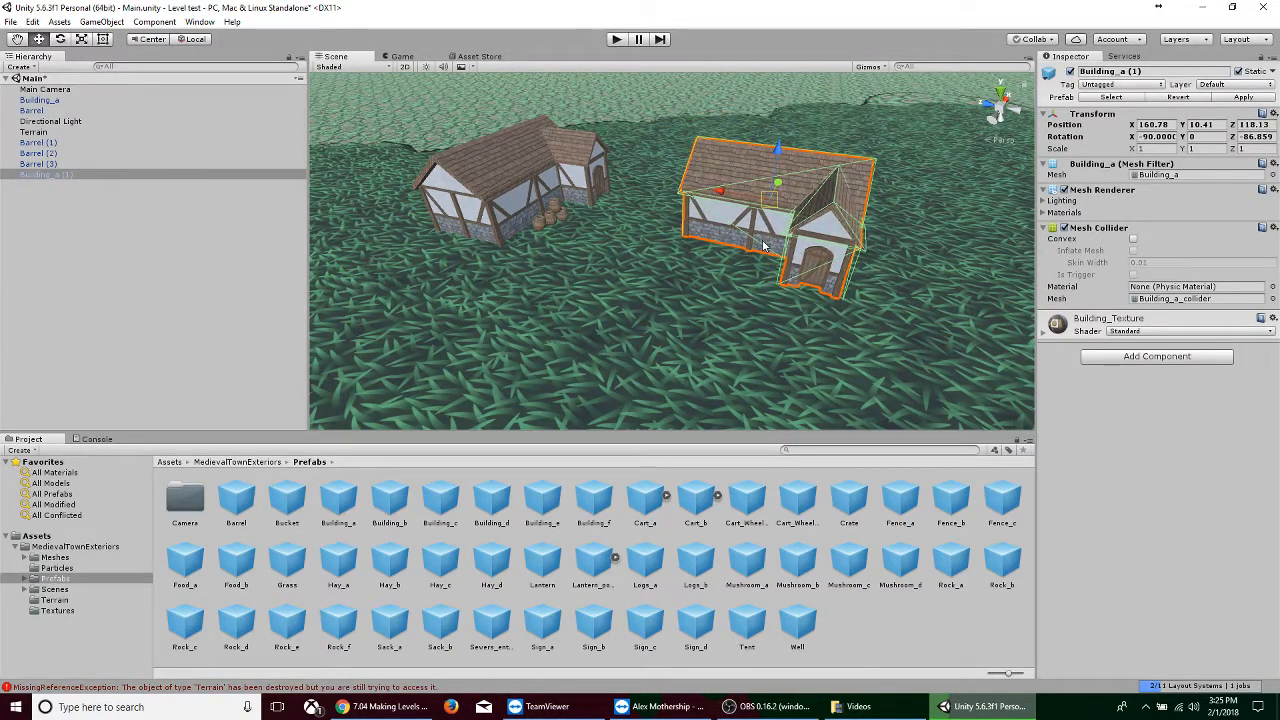
Select the terrain and inspect the two buildings and the surrounding plateau and mountains from several angles
click(671, 293)
key(f)
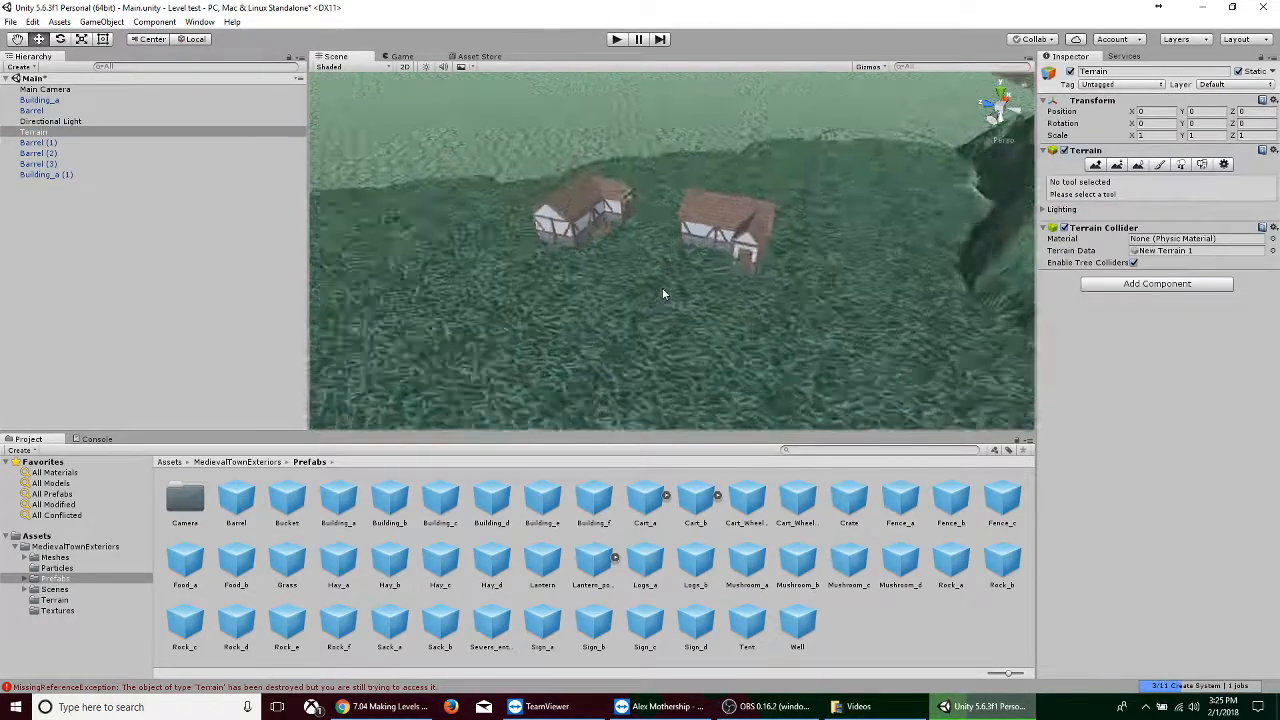
scroll(663, 294, up, 5)
scroll(507, 230, down, 1)
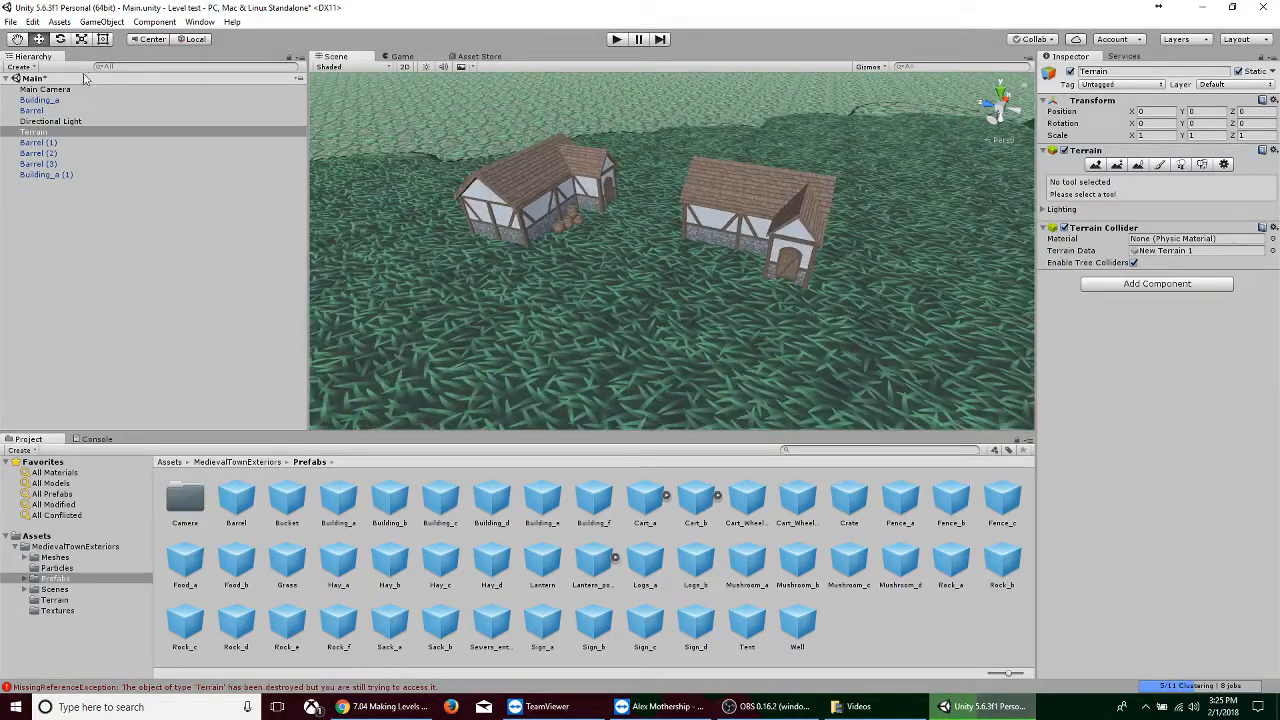
middle_drag(552, 241, 594, 246)
scroll(594, 244, down, 2)
right_drag(594, 244, 806, 224)
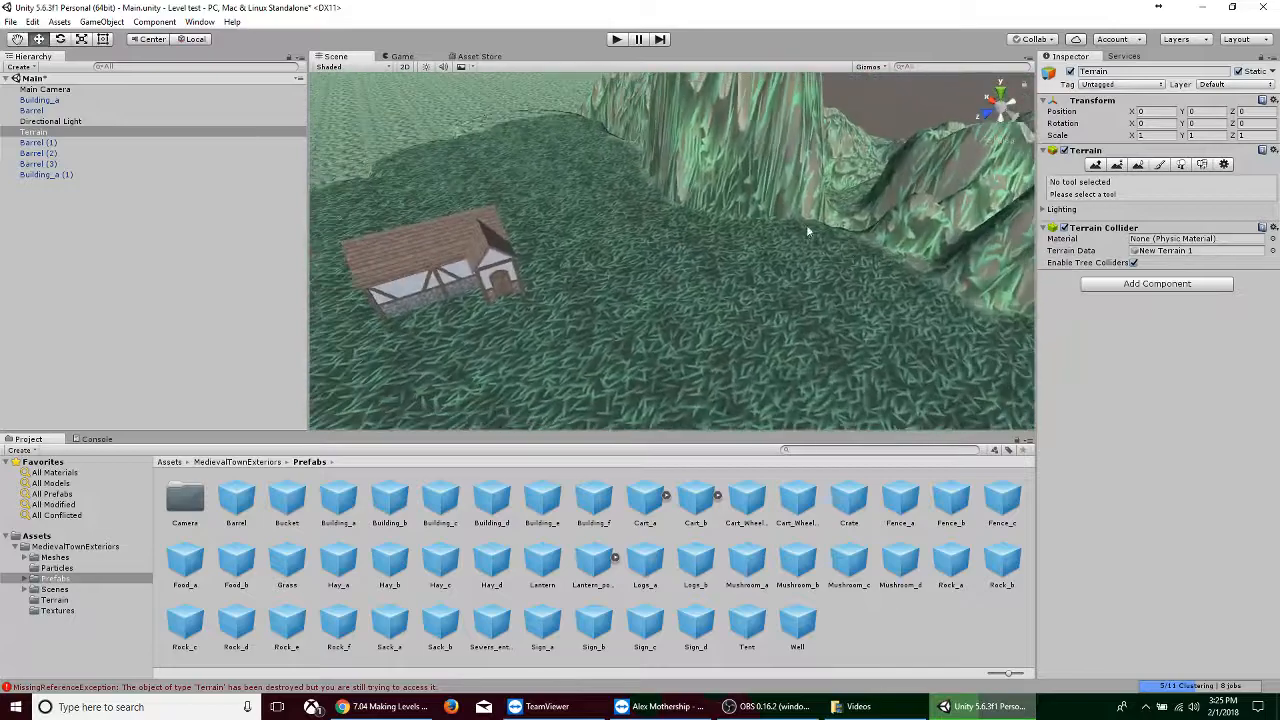
scroll(481, 260, down, 2)
middle_drag(481, 260, 736, 216)
right_drag(641, 220, 782, 218)
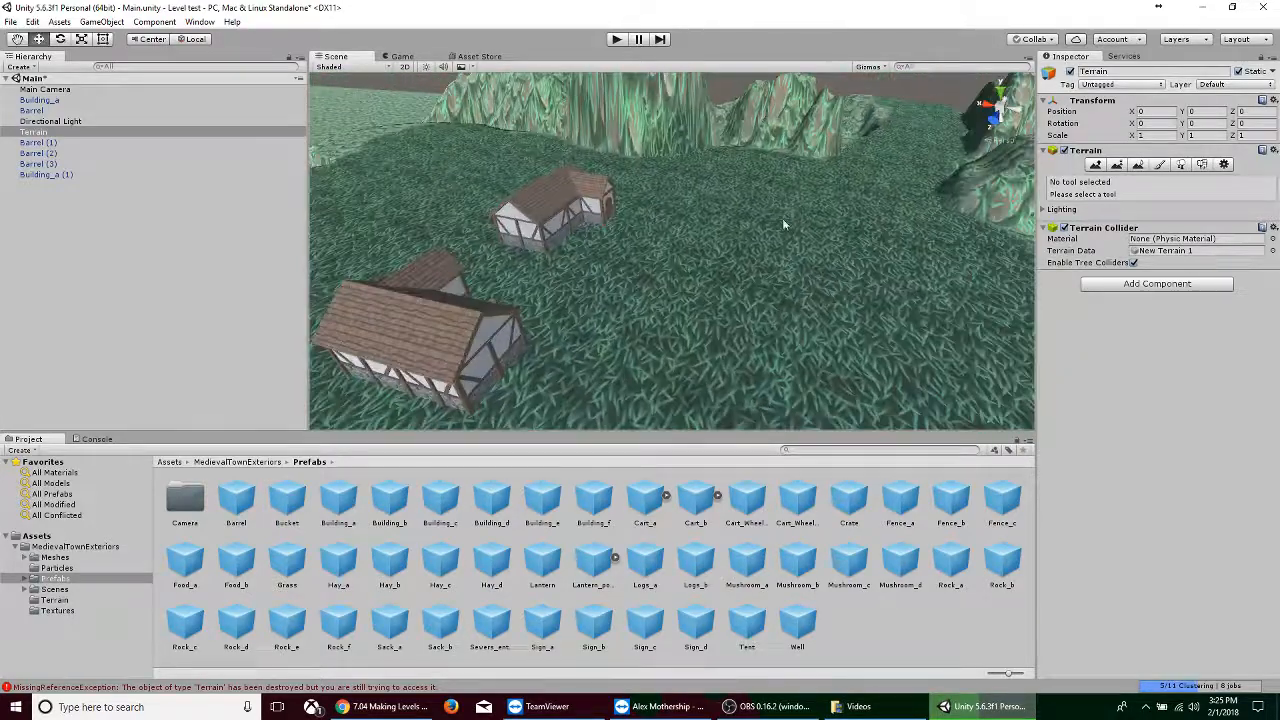
middle_drag(504, 243, 569, 198)
scroll(670, 232, down, 2)
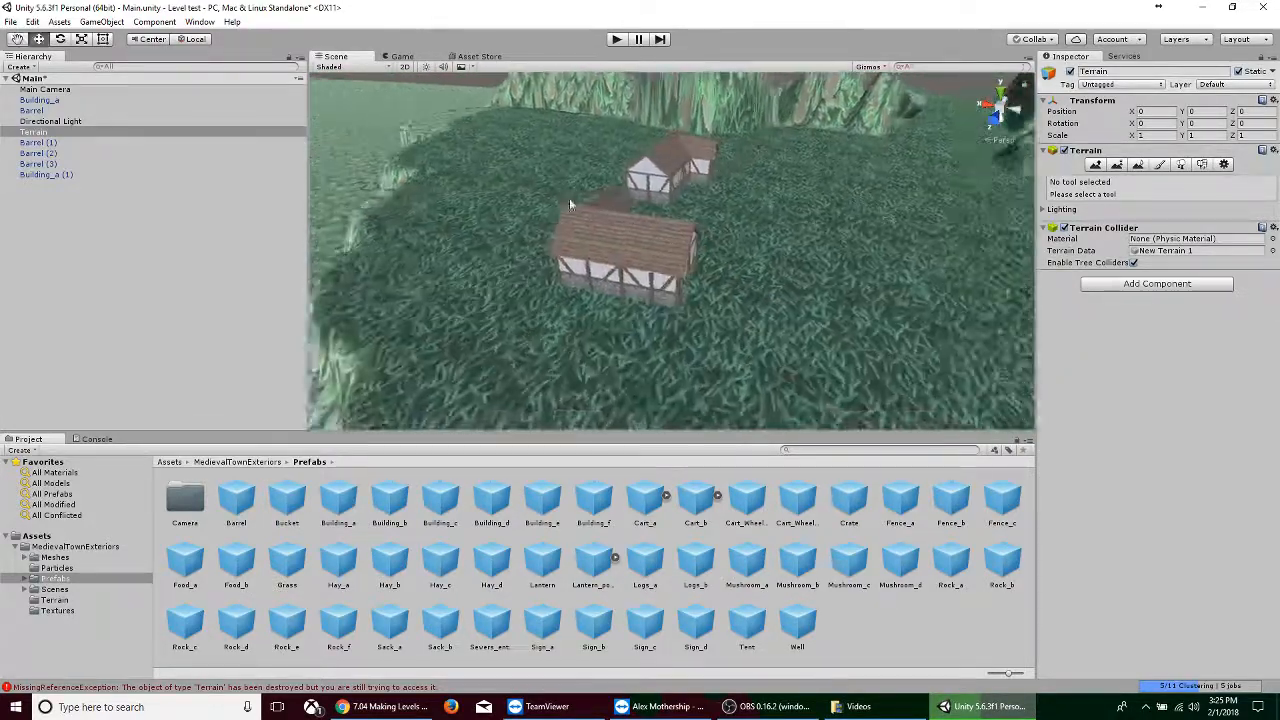
scroll(569, 198, down, 1)
scroll(569, 198, down, 10)
scroll(646, 316, up, 5)
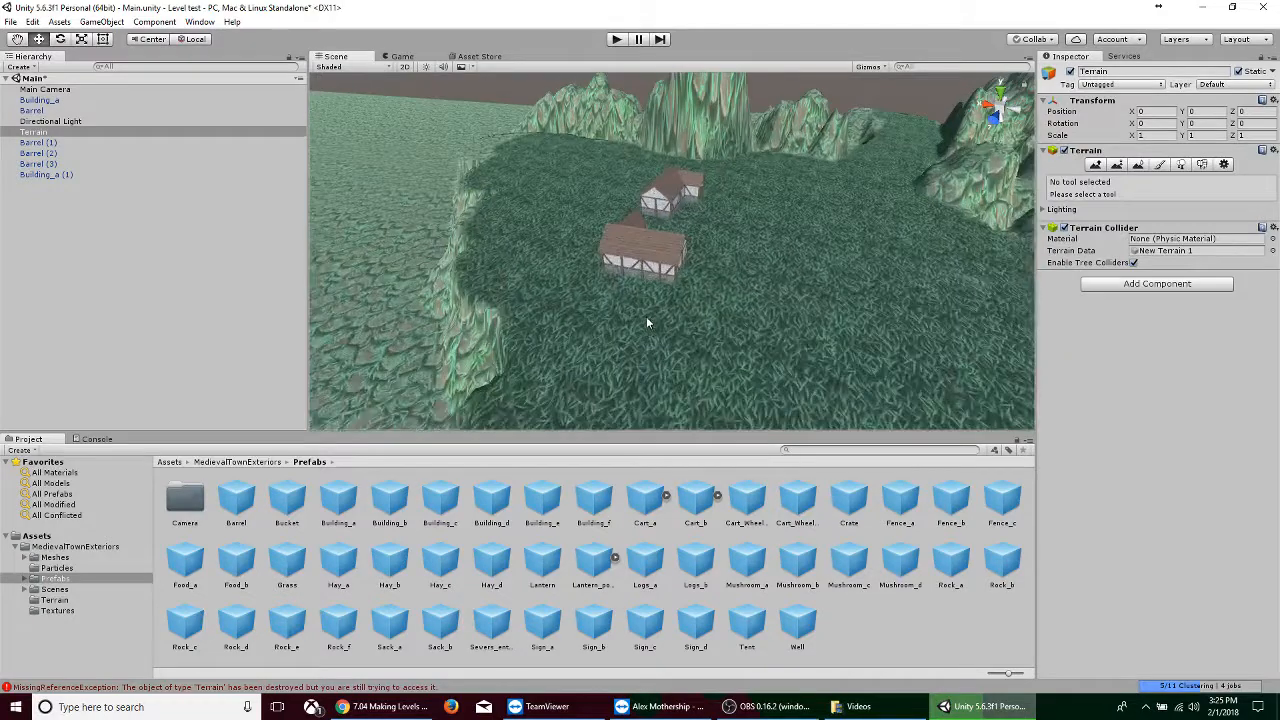
mouse_move(652, 290)
right_down()
mouse_move(662, 279)
mouse_move(635, 297)
right_up()
middle_drag(635, 297, 688, 268)
scroll(754, 259, up, 5)
scroll(687, 268, down, 2)
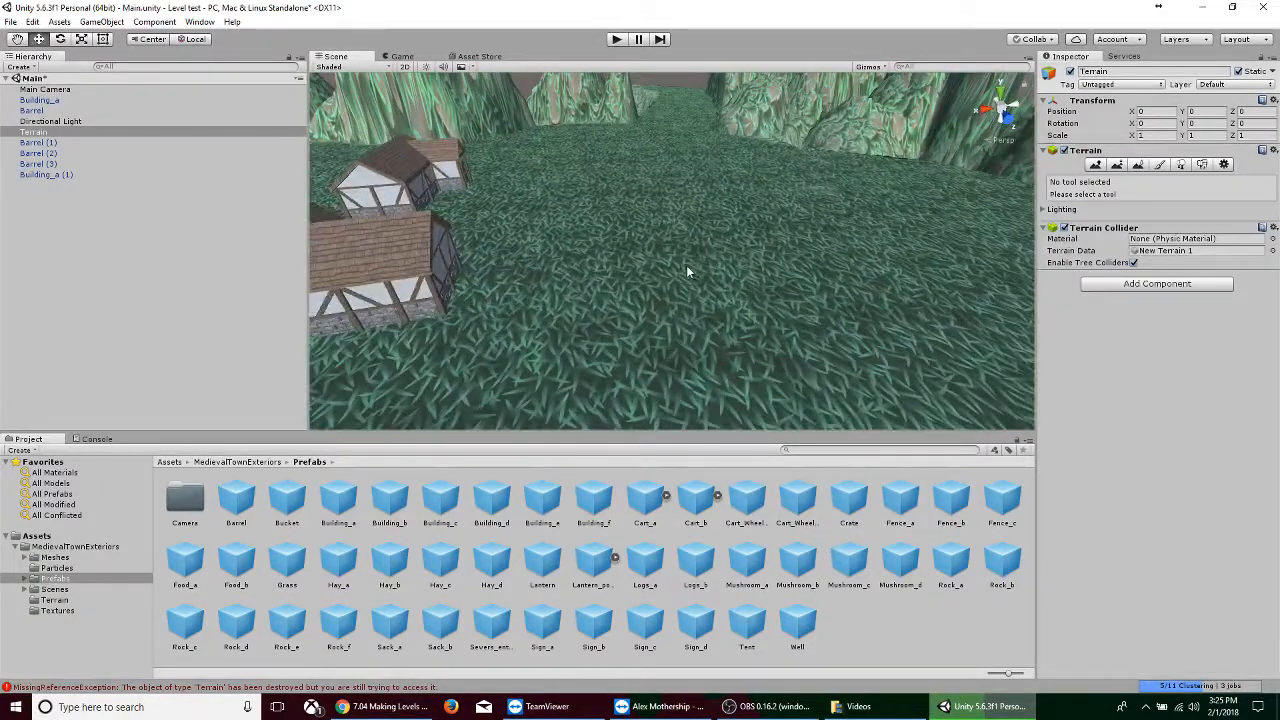
middle_drag(582, 241, 630, 256)
scroll(675, 268, up, 4)
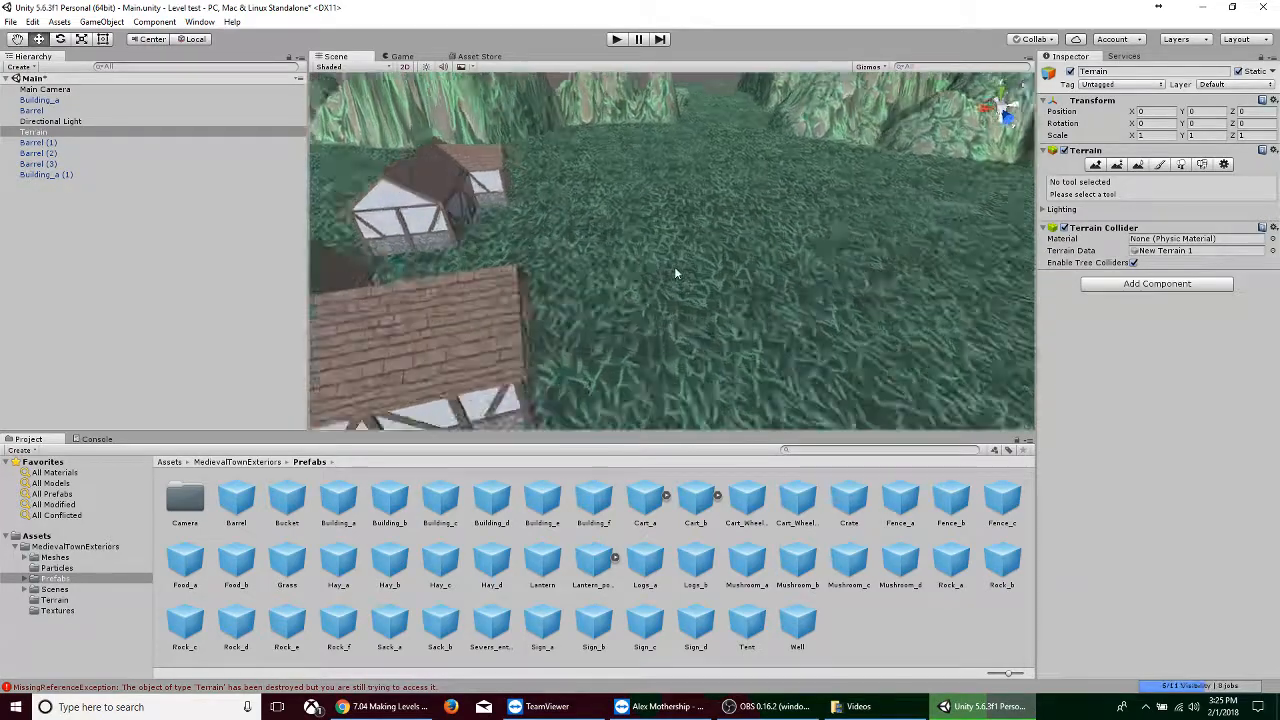
scroll(754, 224, down, 10)
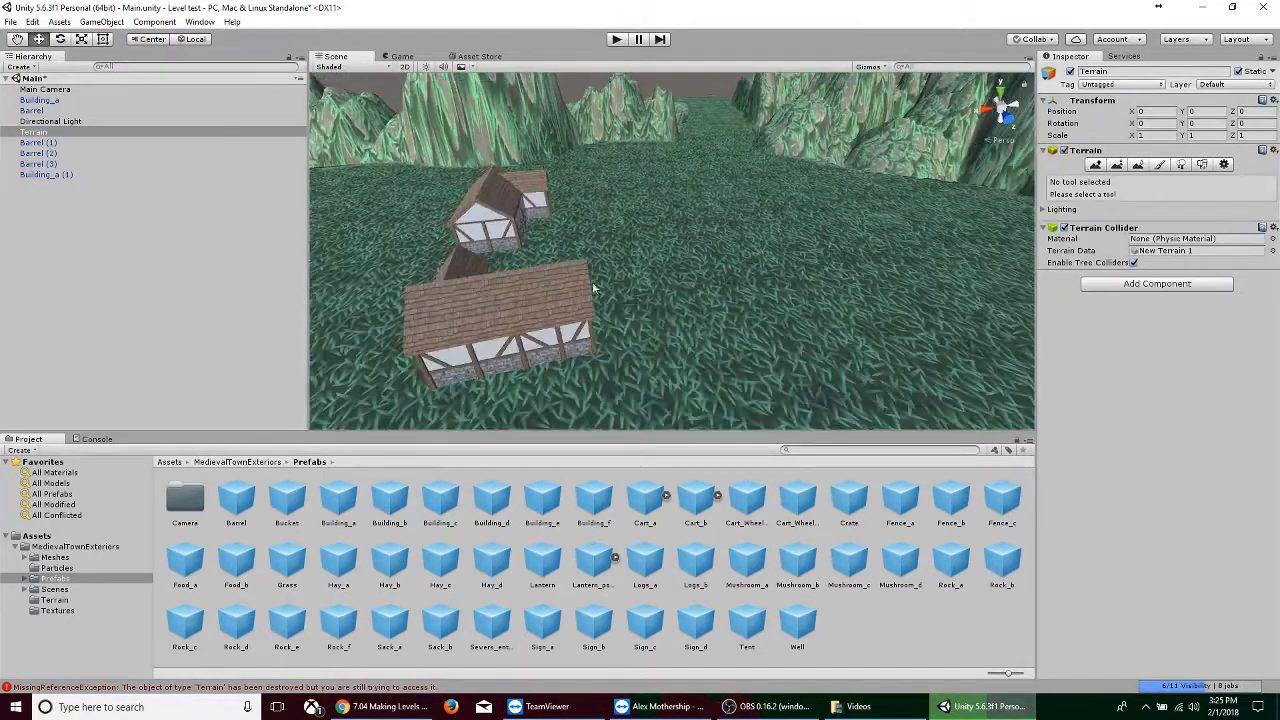
right_drag(671, 272, 818, 254)
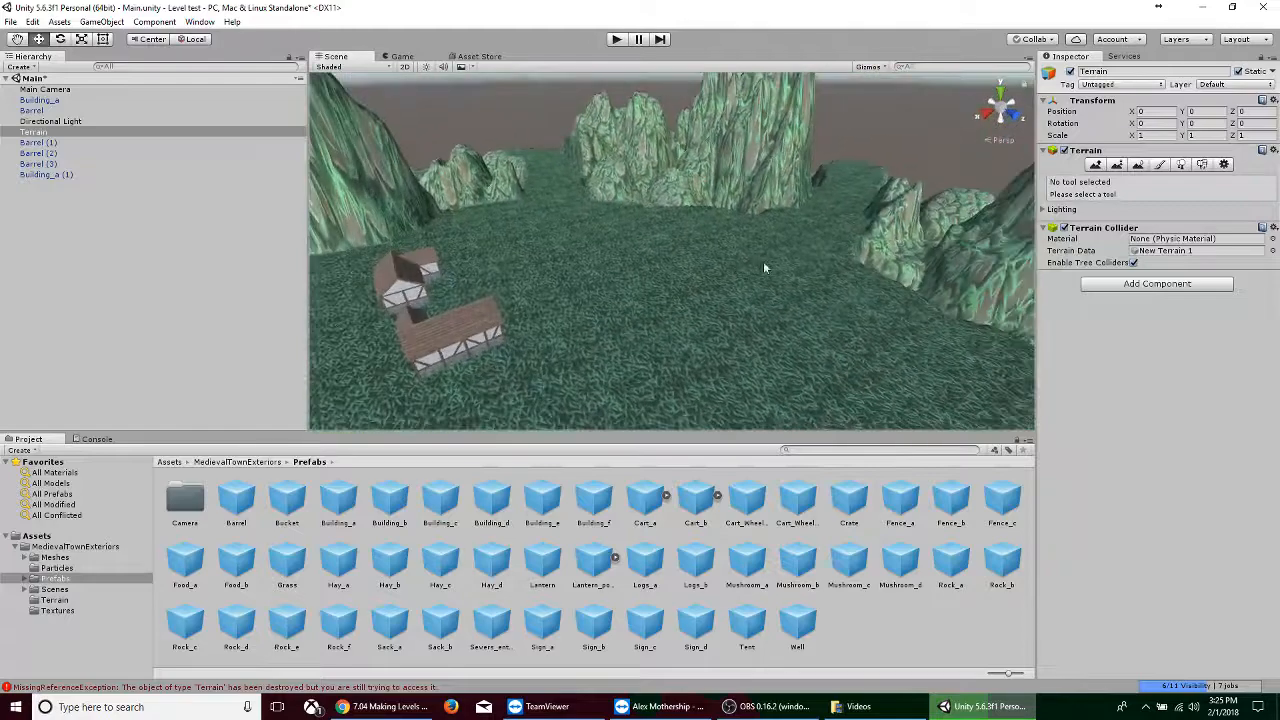
middle_drag(580, 318, 705, 318)
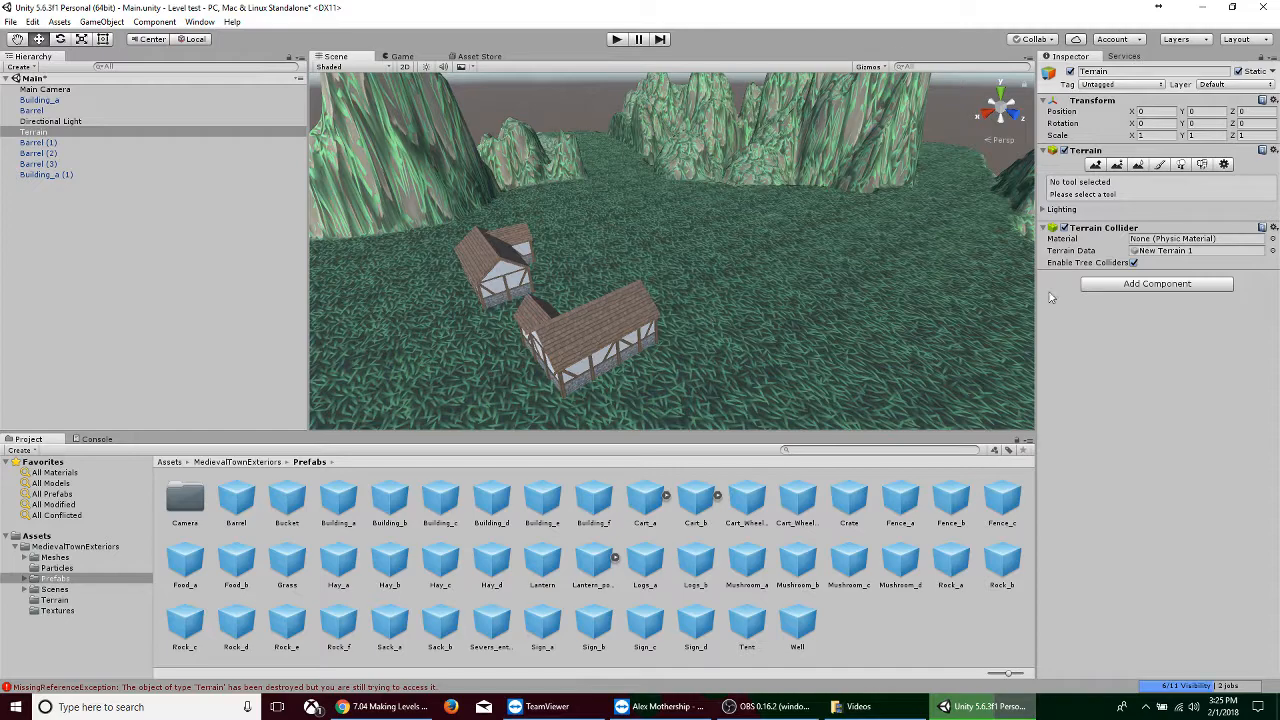
click(768, 706)
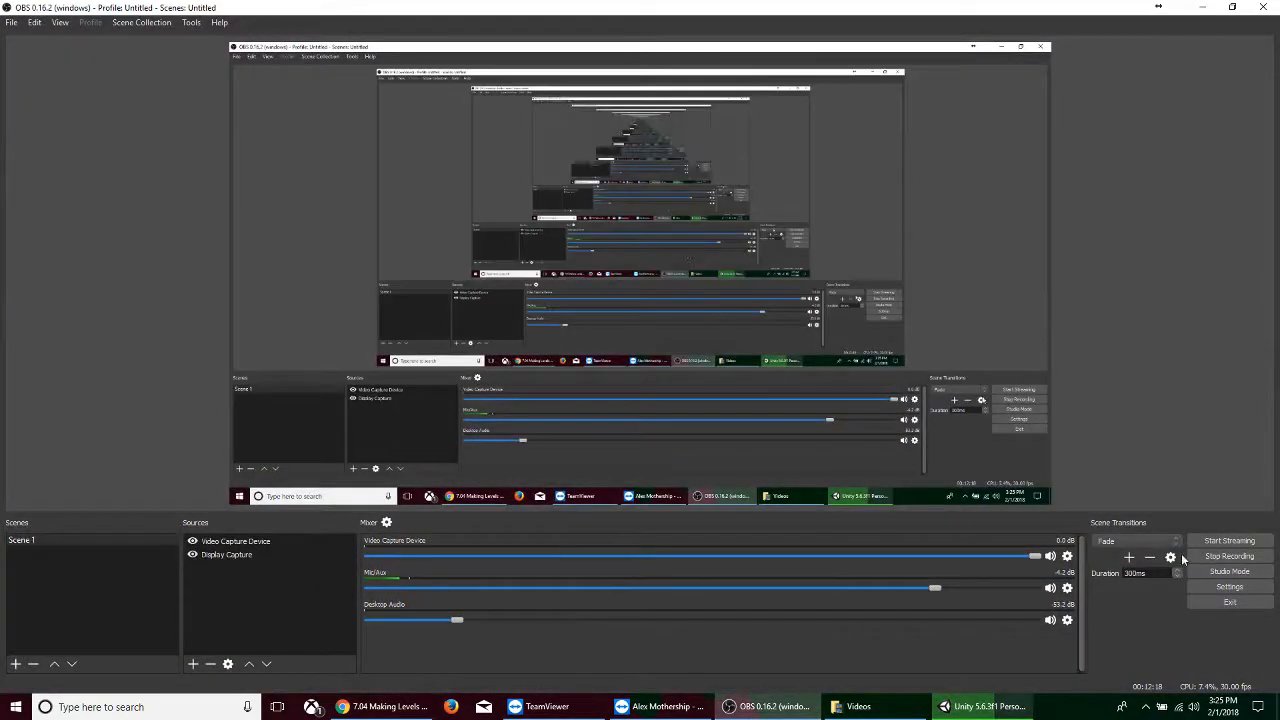